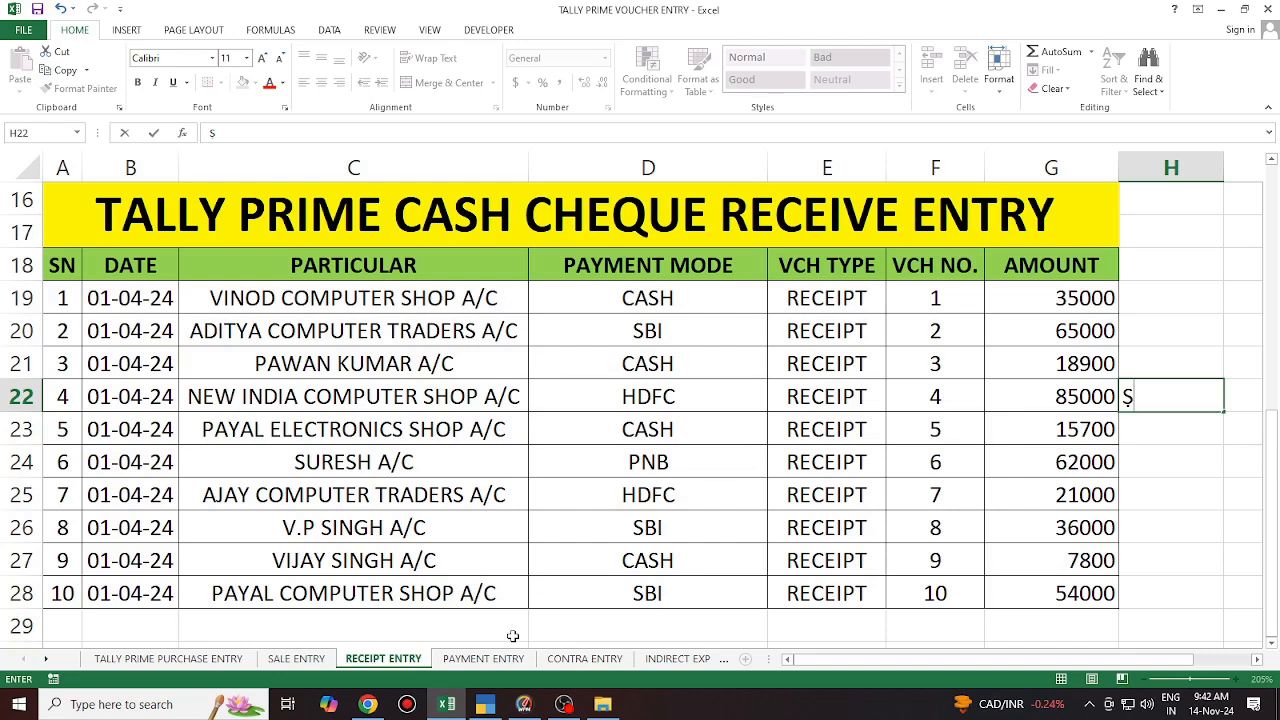
# Compare the highlighted accounts in the RECEIPT ENTRY ledger list with the ledgers on the SALE ENTRY and TALLY PRIME PURCHASE ENTRY sheets
pyautogui.scroll(3, 511, 381)
pyautogui.scroll(2, 511, 381)
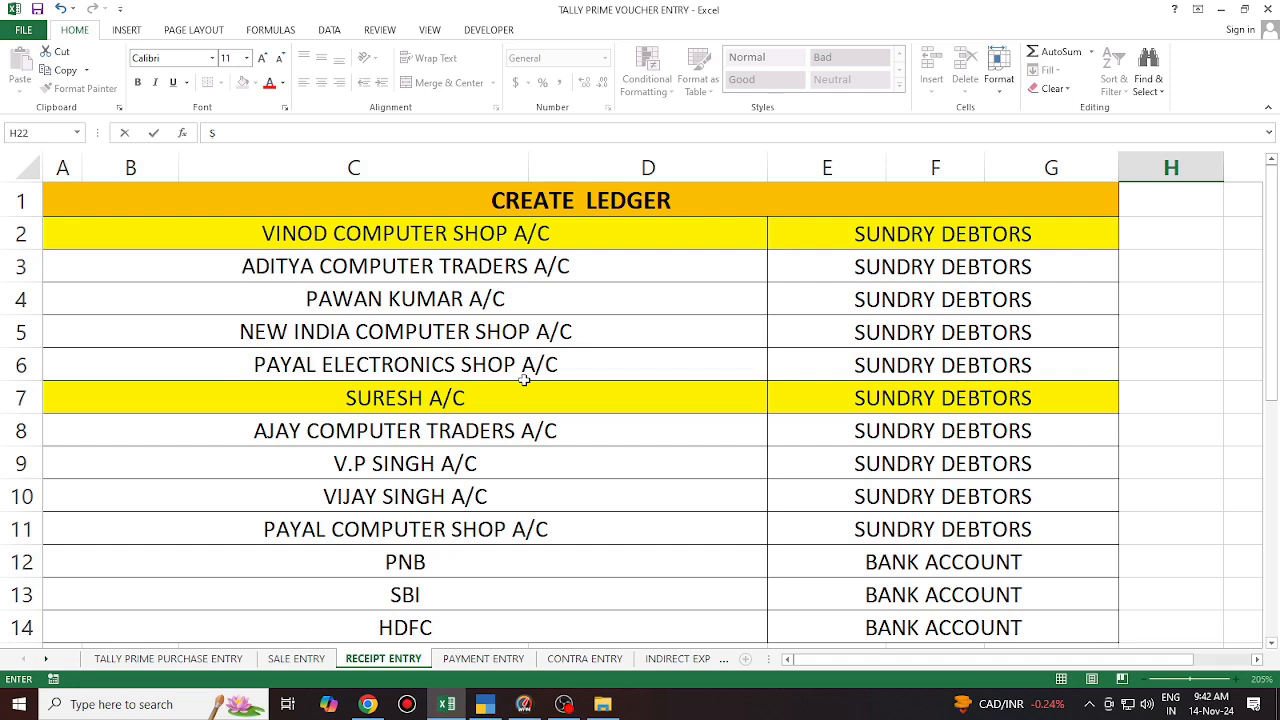
pyautogui.click(247, 237)
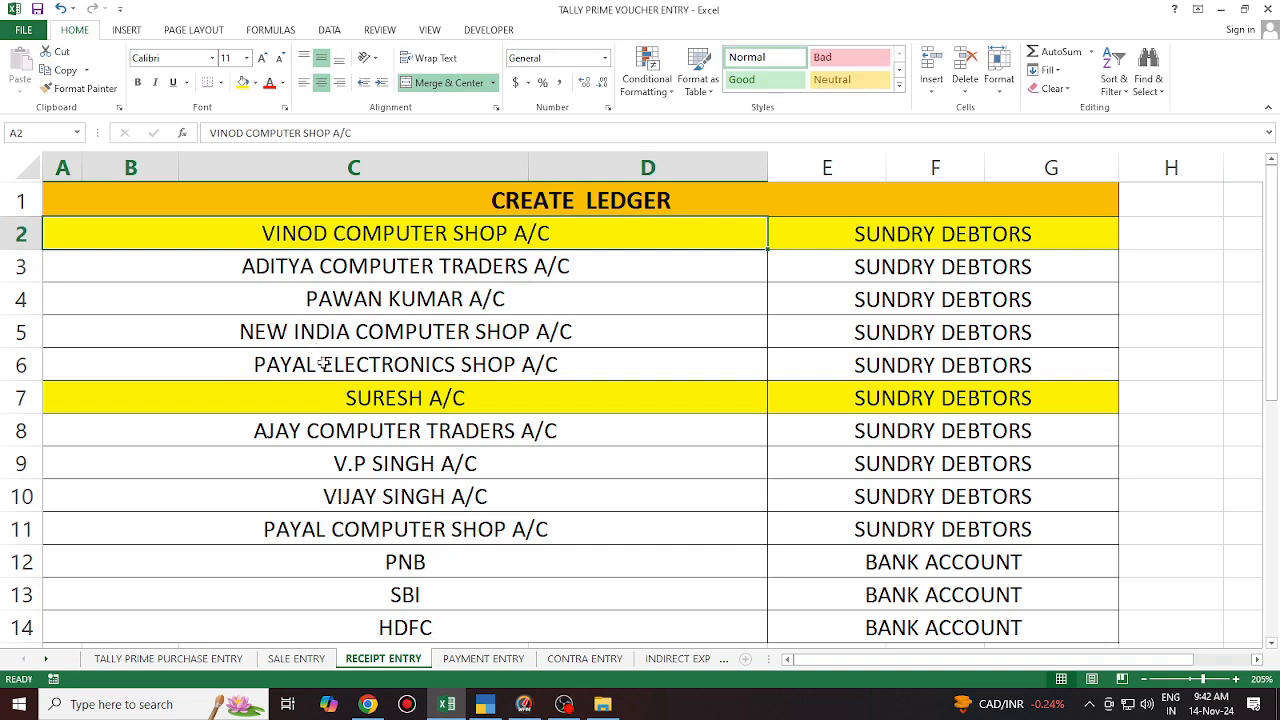
pyautogui.click(343, 398)
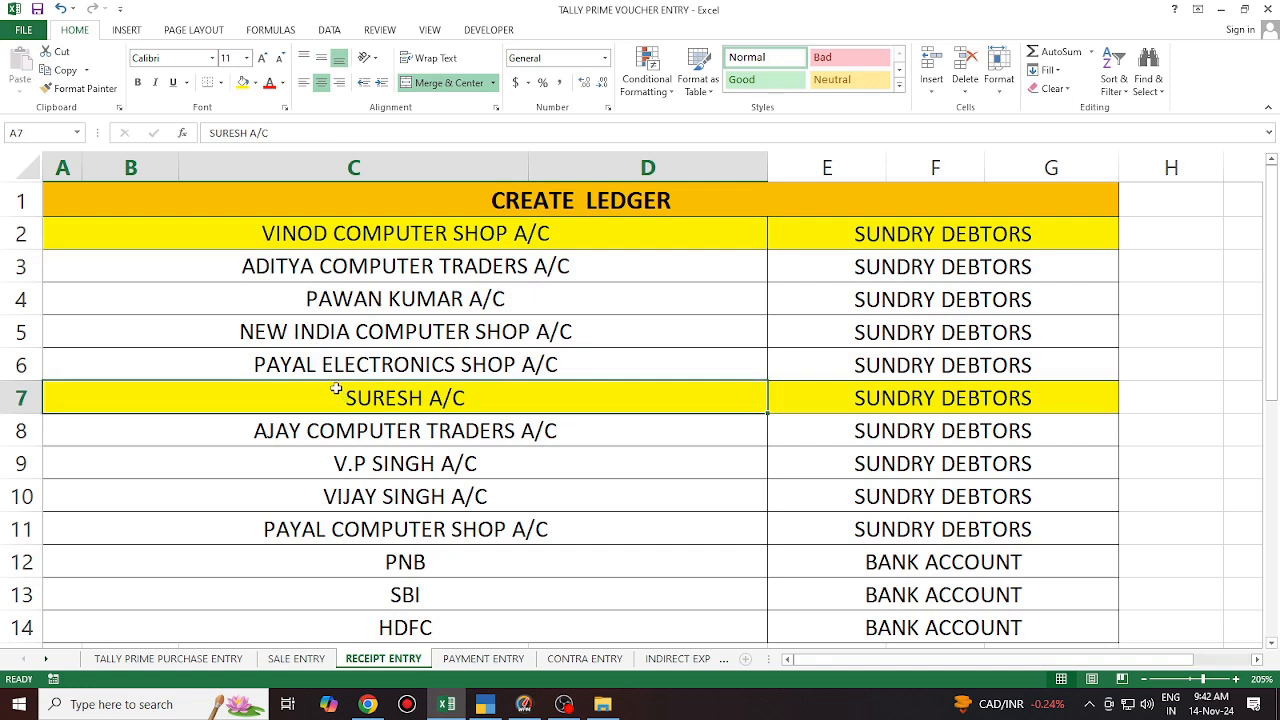
pyautogui.click(296, 659)
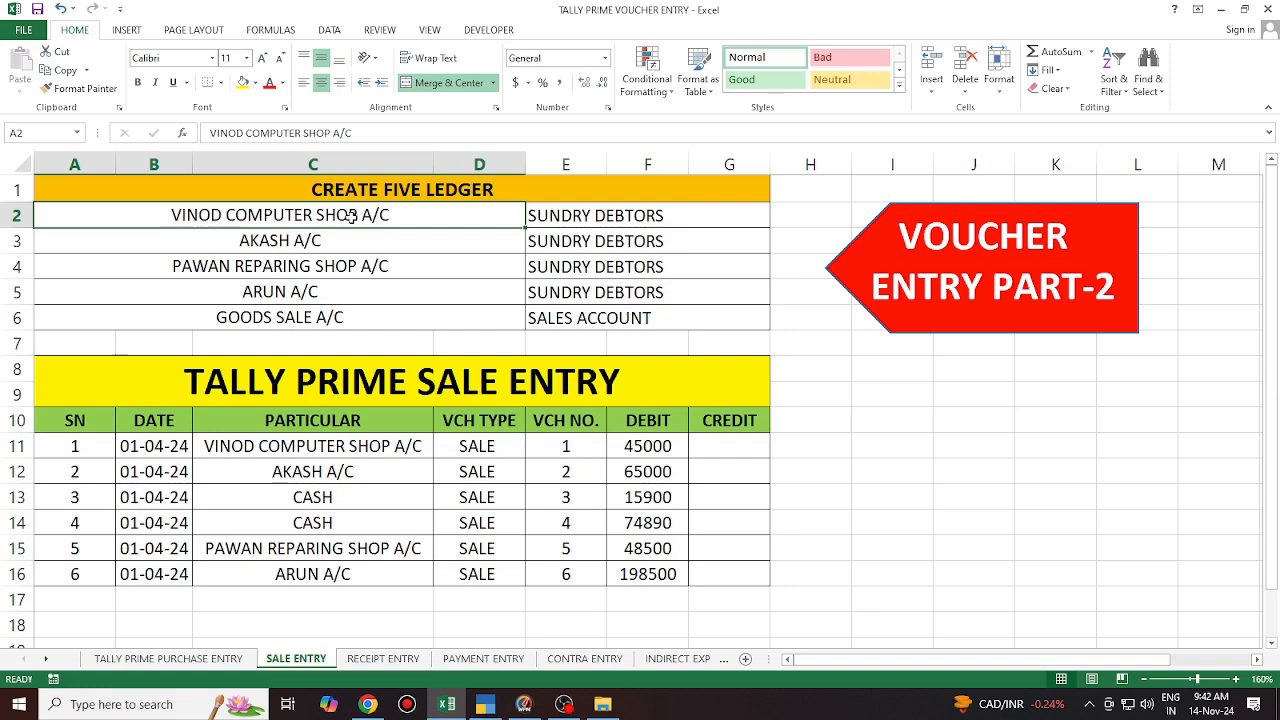
pyautogui.click(210, 659)
pyautogui.click(92, 272)
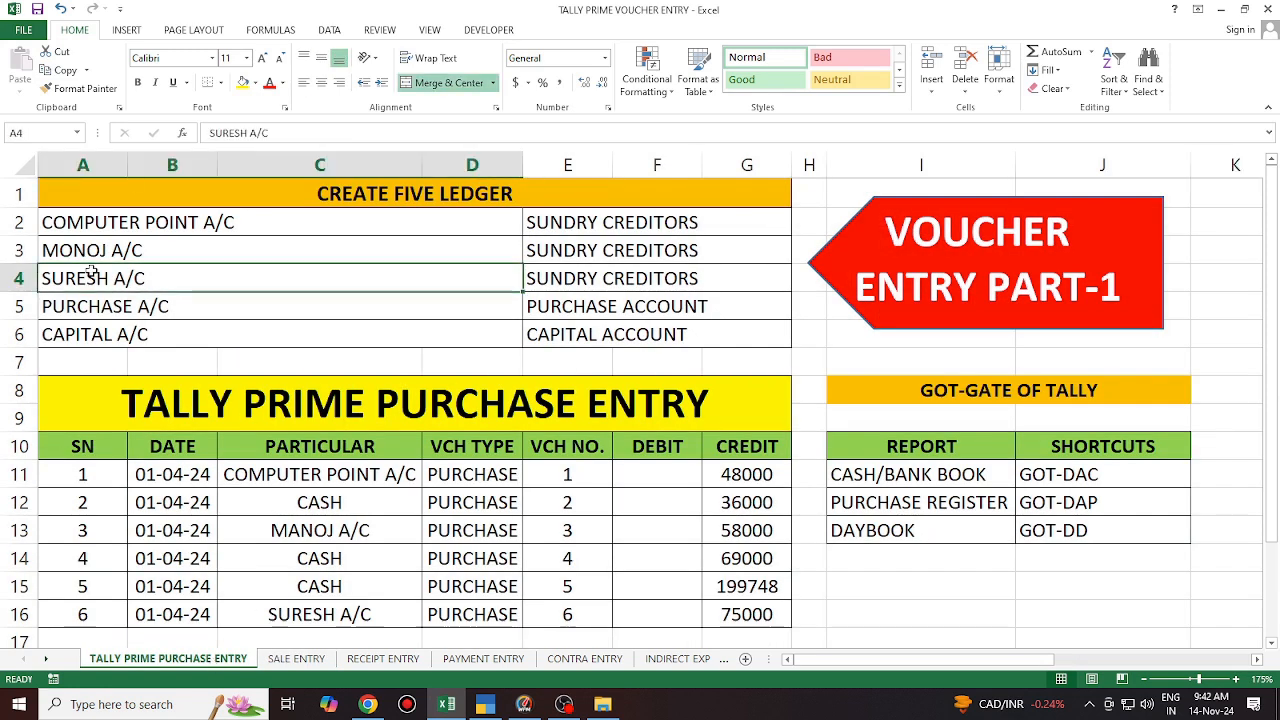
pyautogui.click(382, 659)
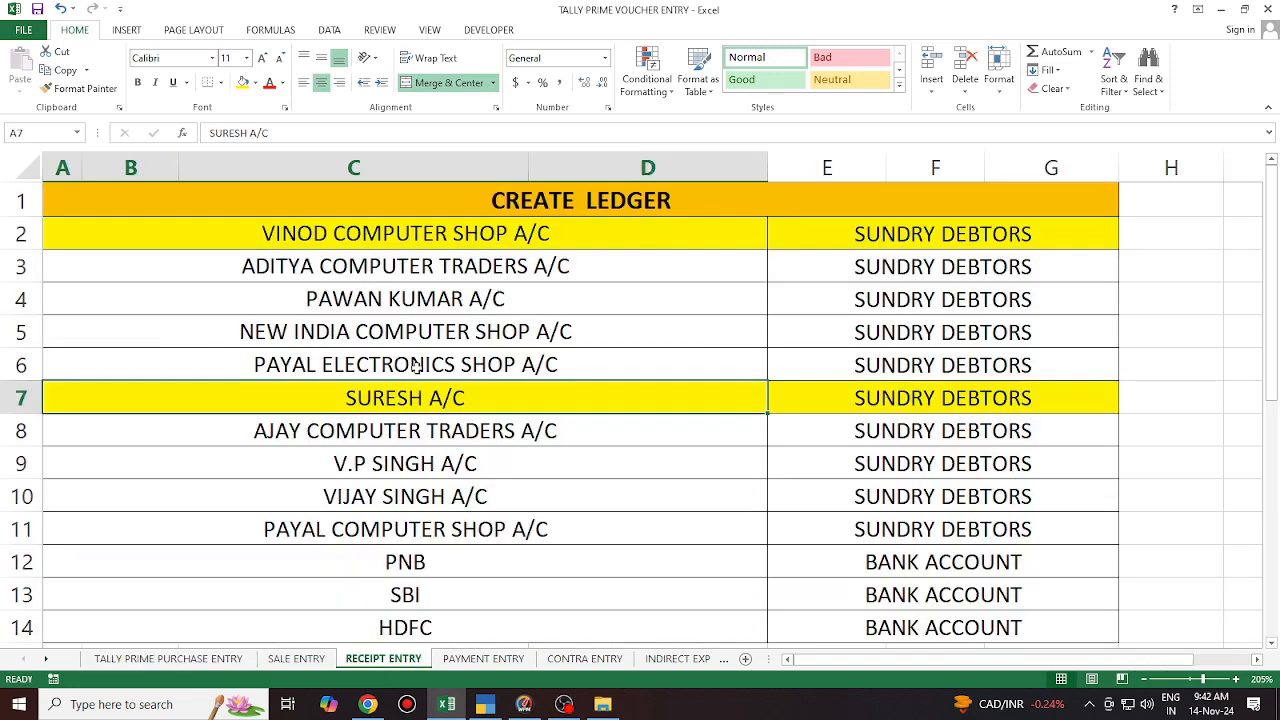
# Switch to TallyPrime and open Multi Create for ledgers from the Chart of Accounts
pyautogui.click(489, 707)
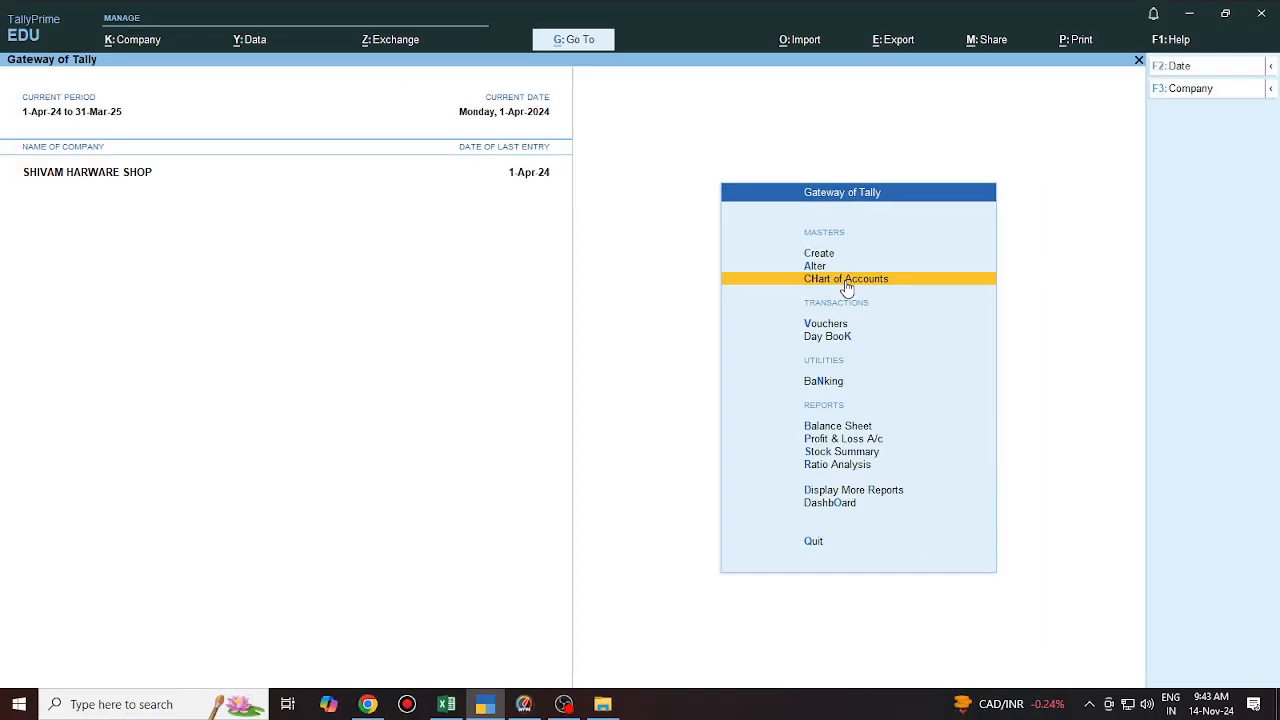
pyautogui.click(847, 282)
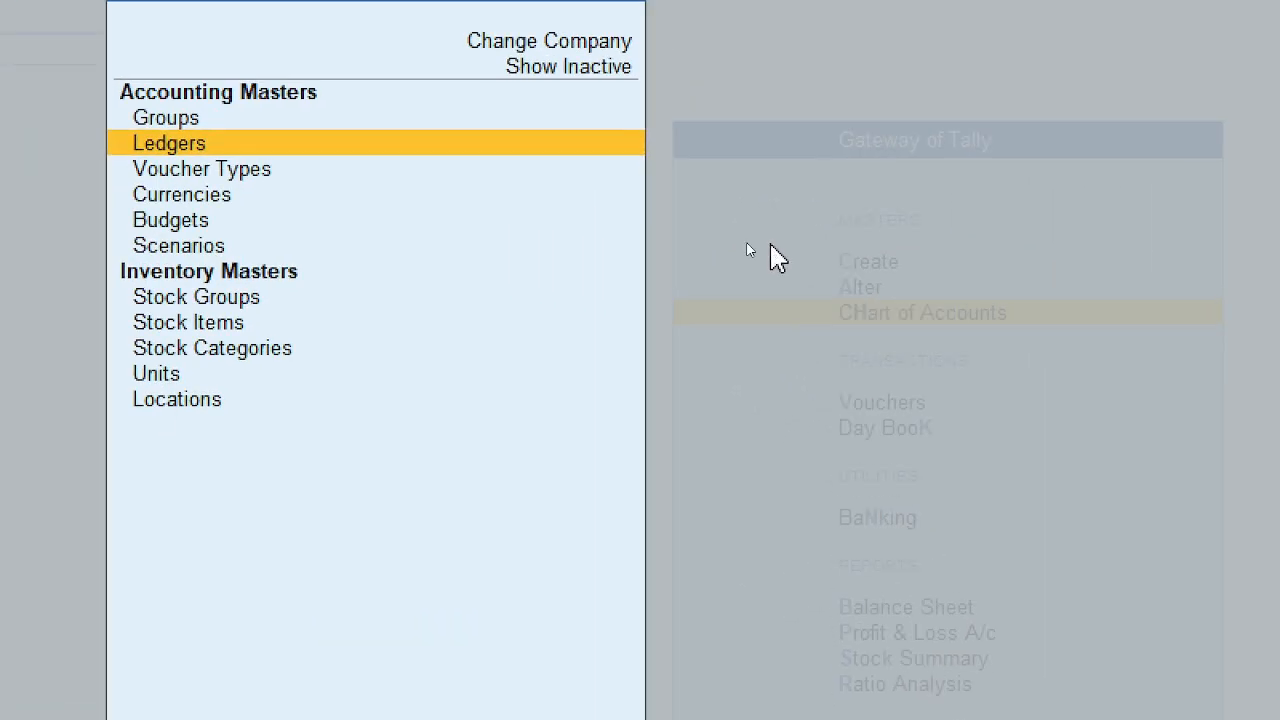
pyautogui.click(286, 145)
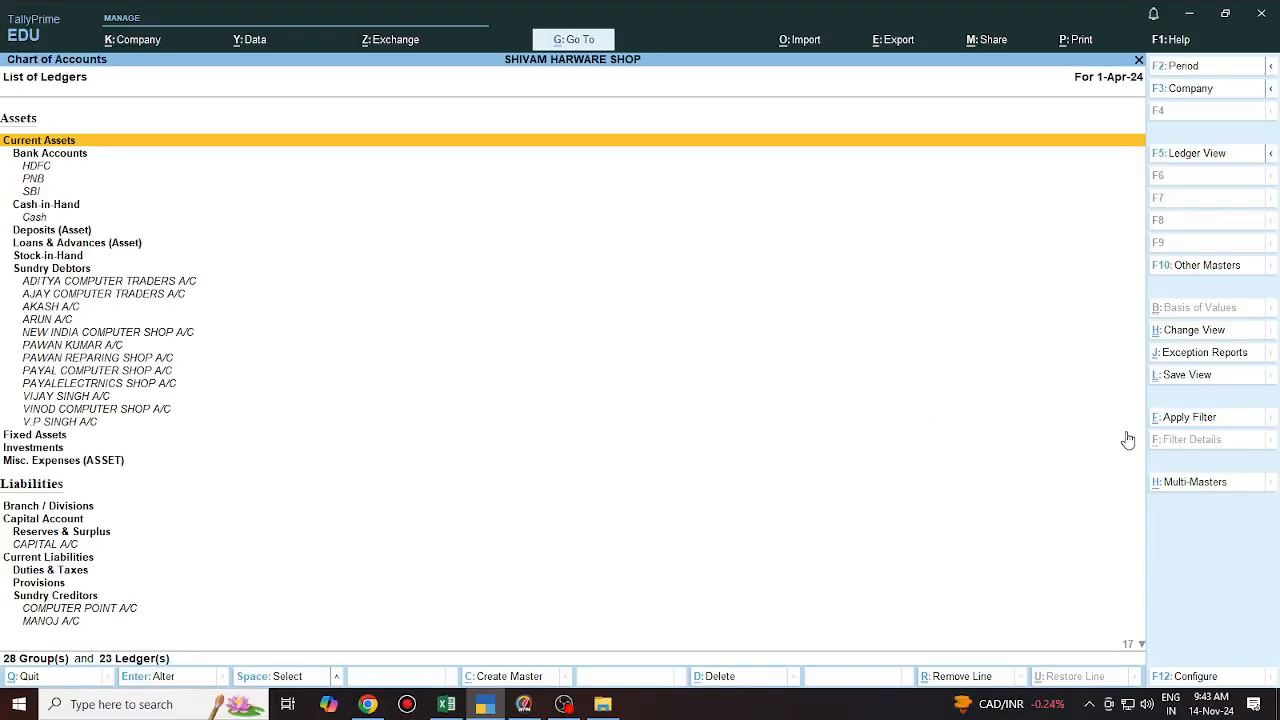
pyautogui.press('ctrl')
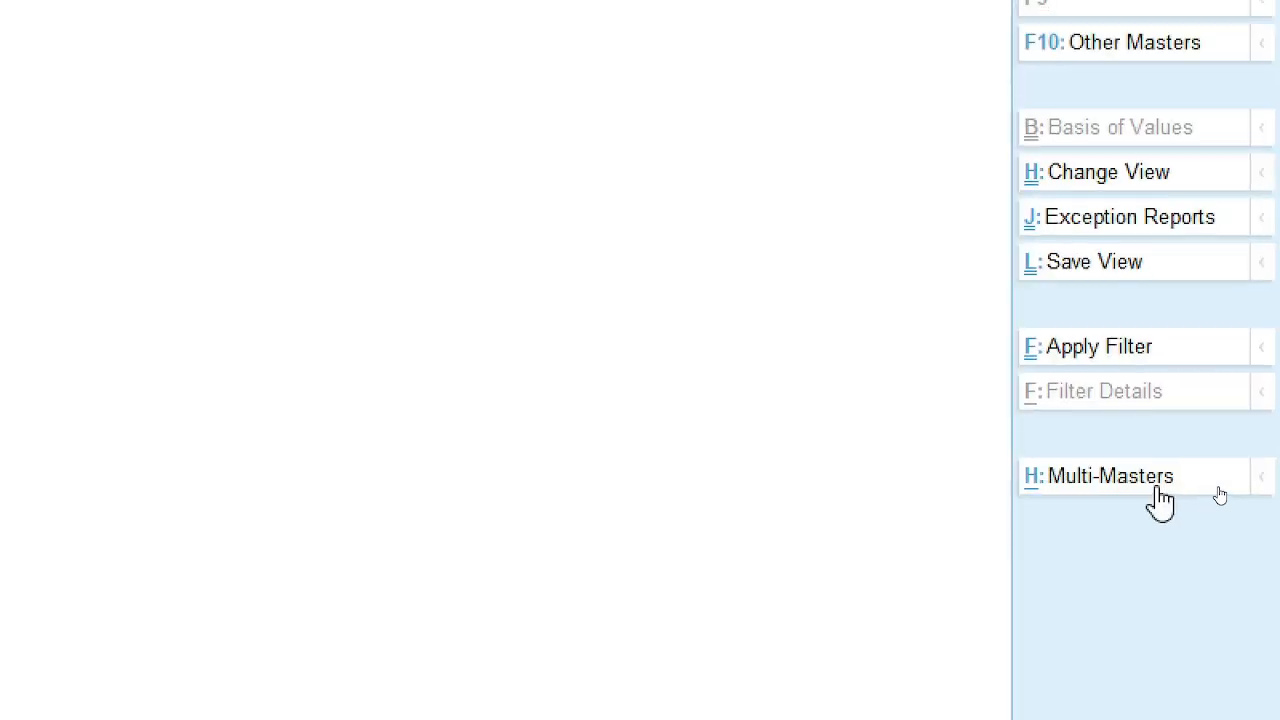
pyautogui.press('ctrl')
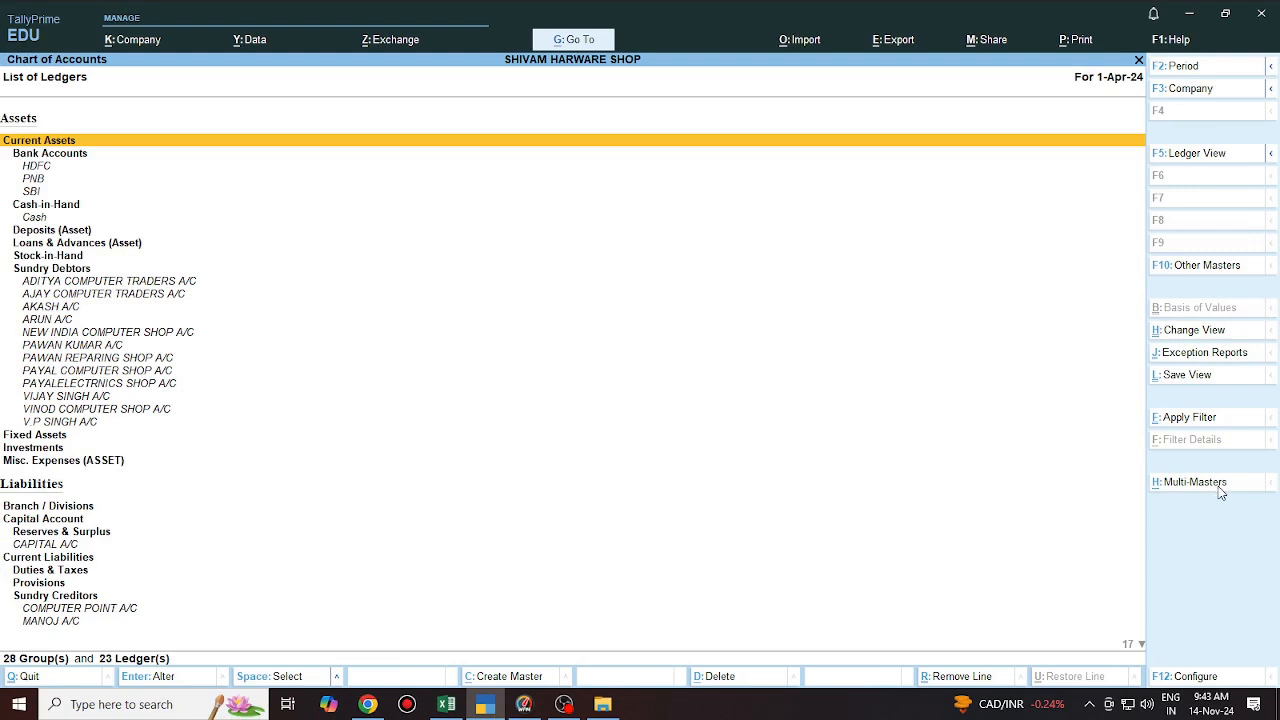
pyautogui.click(1160, 498)
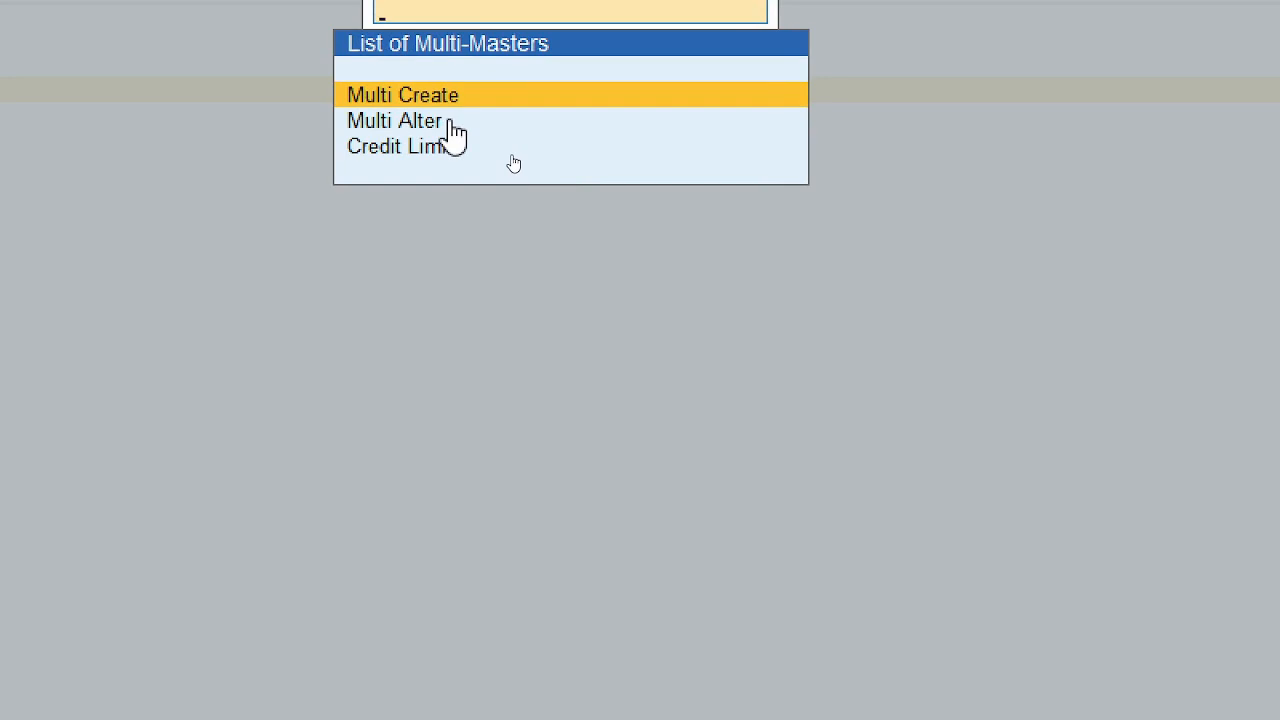
pyautogui.press('Return')
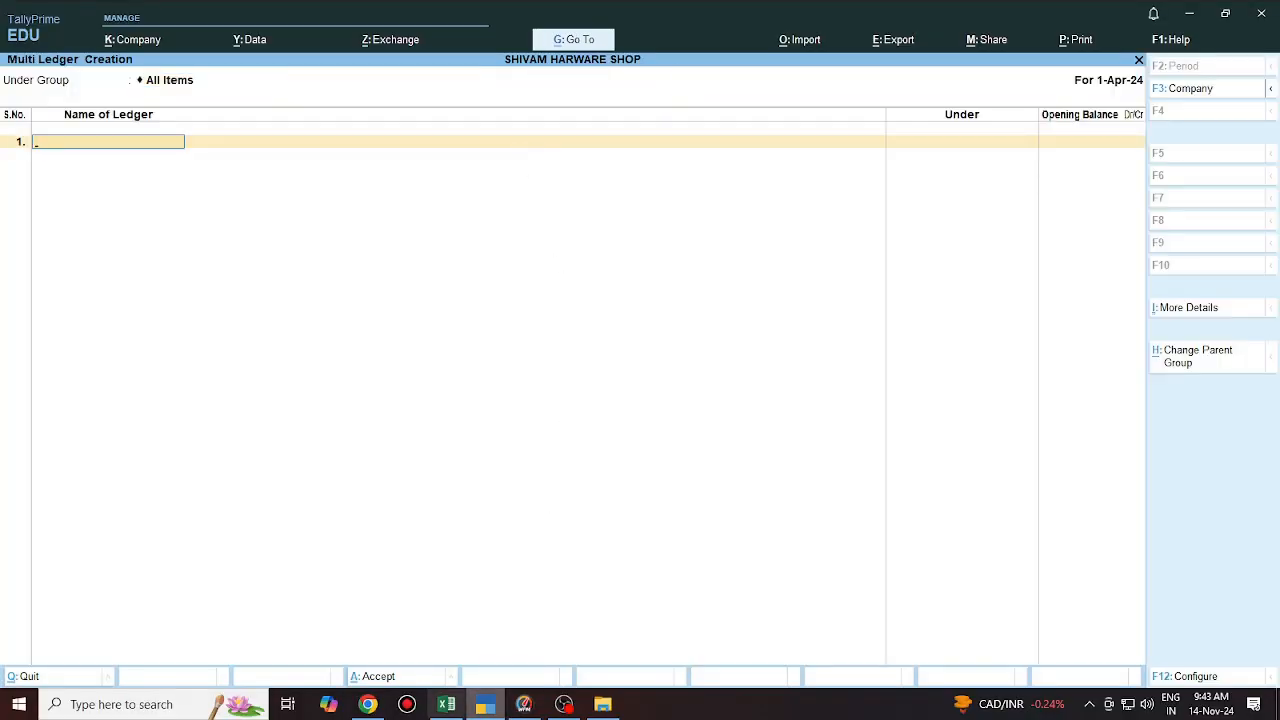
# Switch to Excel and examine the ledger names and their Sundry Debtors and Bank Account groups on the RECEIPT ENTRY sheet
pyautogui.click(447, 702)
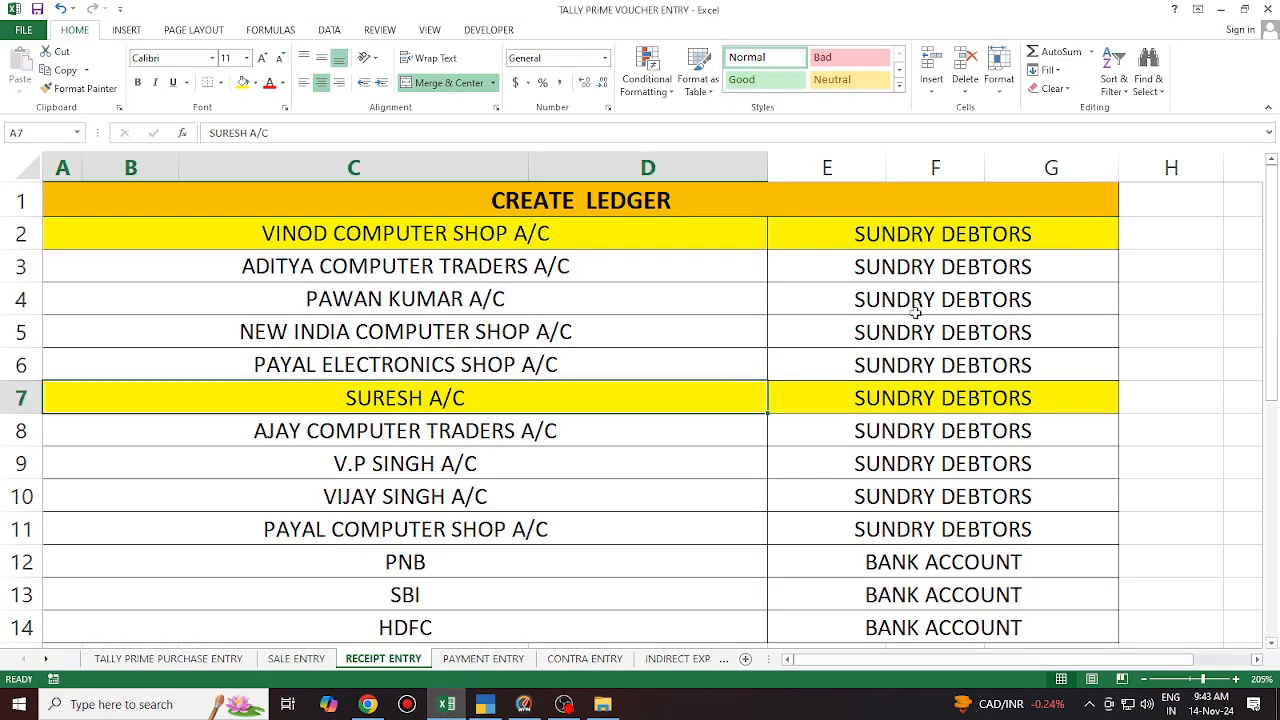
pyautogui.moveTo(513, 240)
pyautogui.mouseDown()
pyautogui.moveTo(791, 349)
pyautogui.moveTo(877, 409)
pyautogui.moveTo(900, 528)
pyautogui.mouseUp()
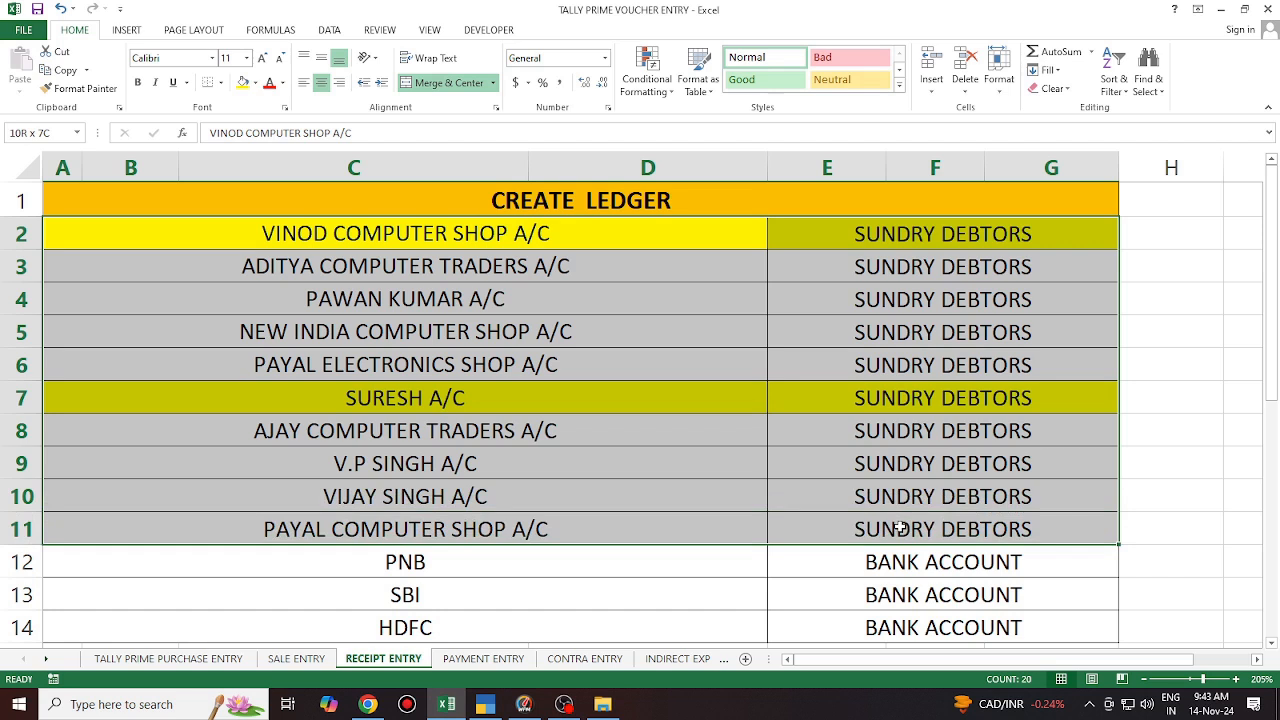
pyautogui.moveTo(900, 528); pyautogui.dragTo(896, 520)
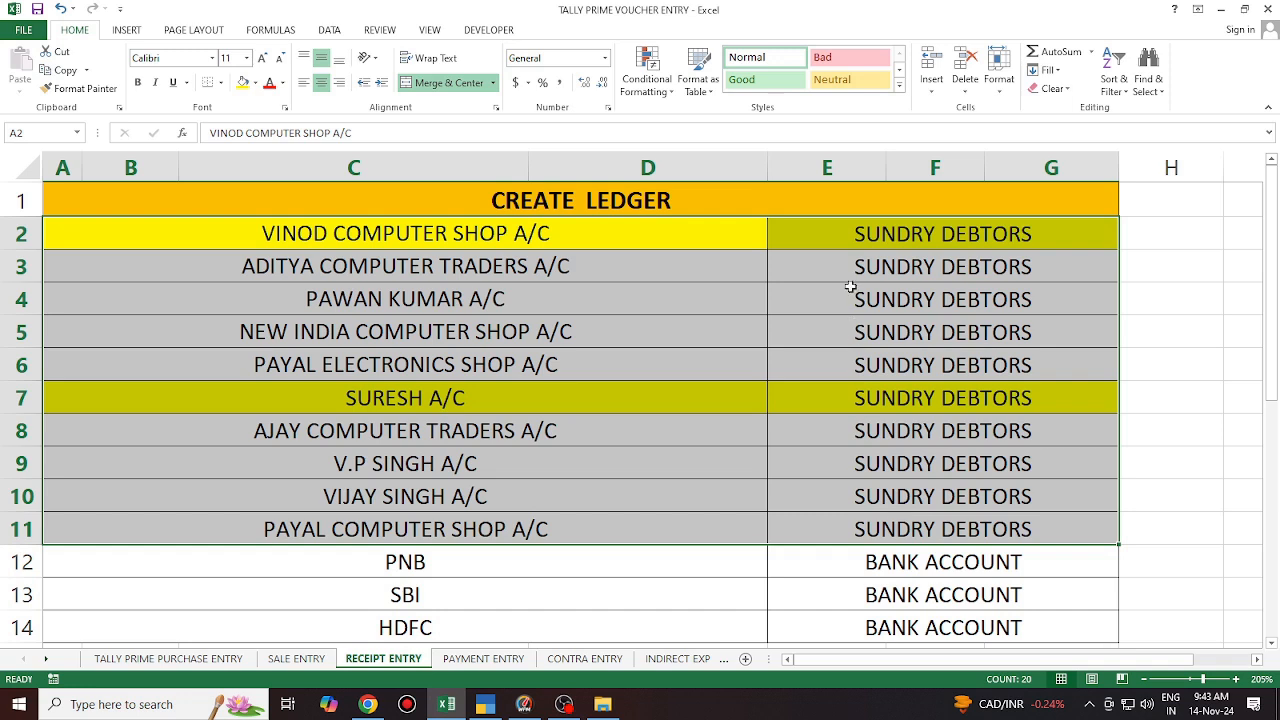
pyautogui.moveTo(878, 232); pyautogui.dragTo(919, 527)
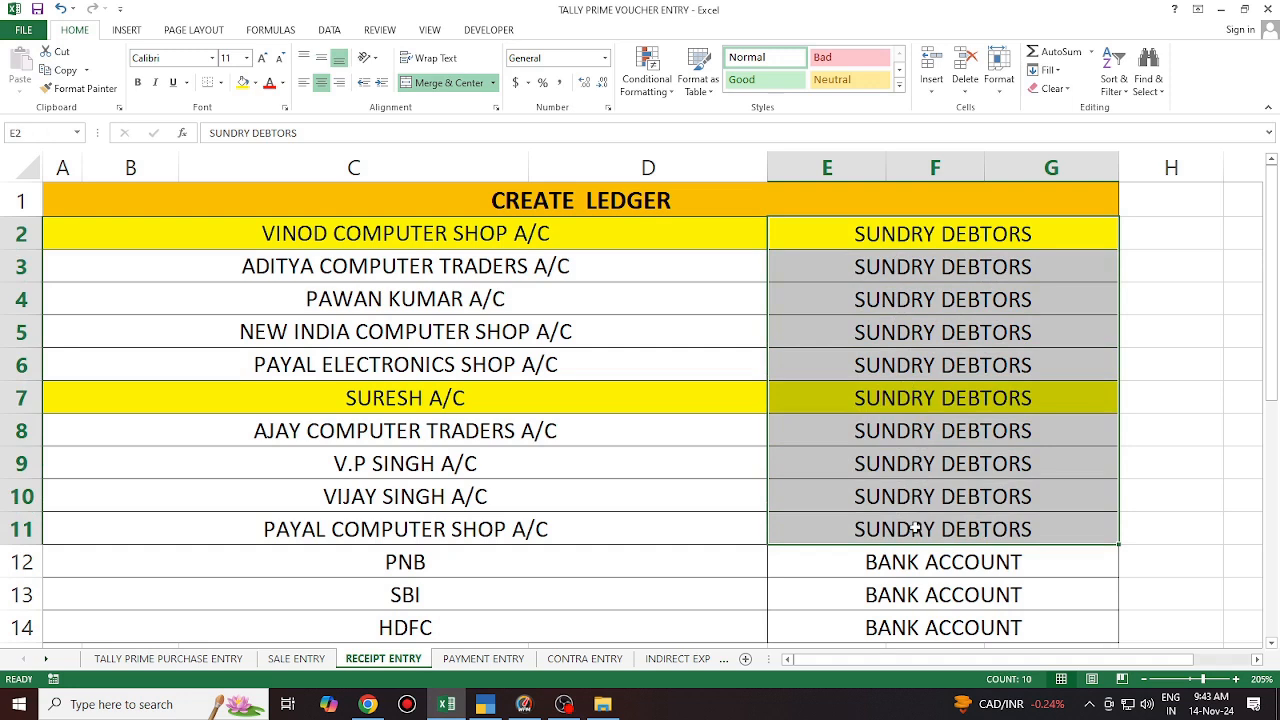
pyautogui.moveTo(374, 566); pyautogui.dragTo(924, 622)
pyautogui.click(440, 556)
pyautogui.click(471, 596)
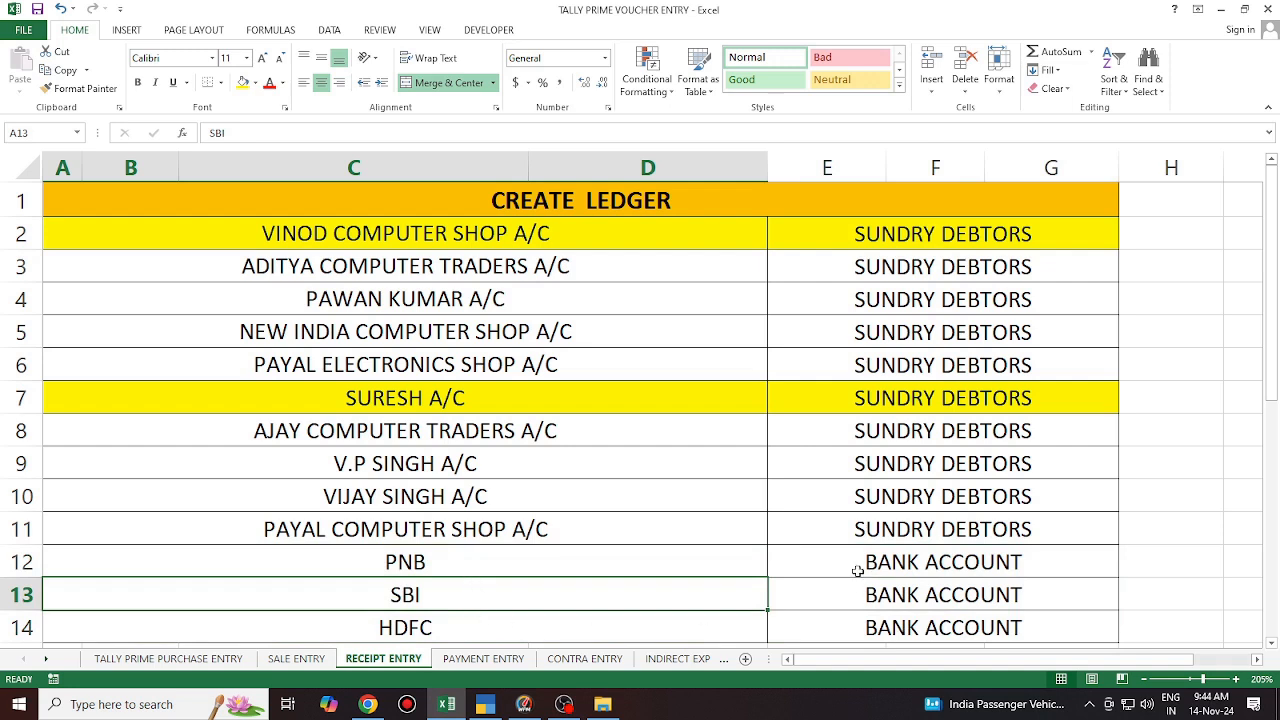
# Return to TallyPrime, enter F as a trial ledger name to see the groups list, and quit to the Gateway without saving
pyautogui.hotkey('alt', 'Tab')
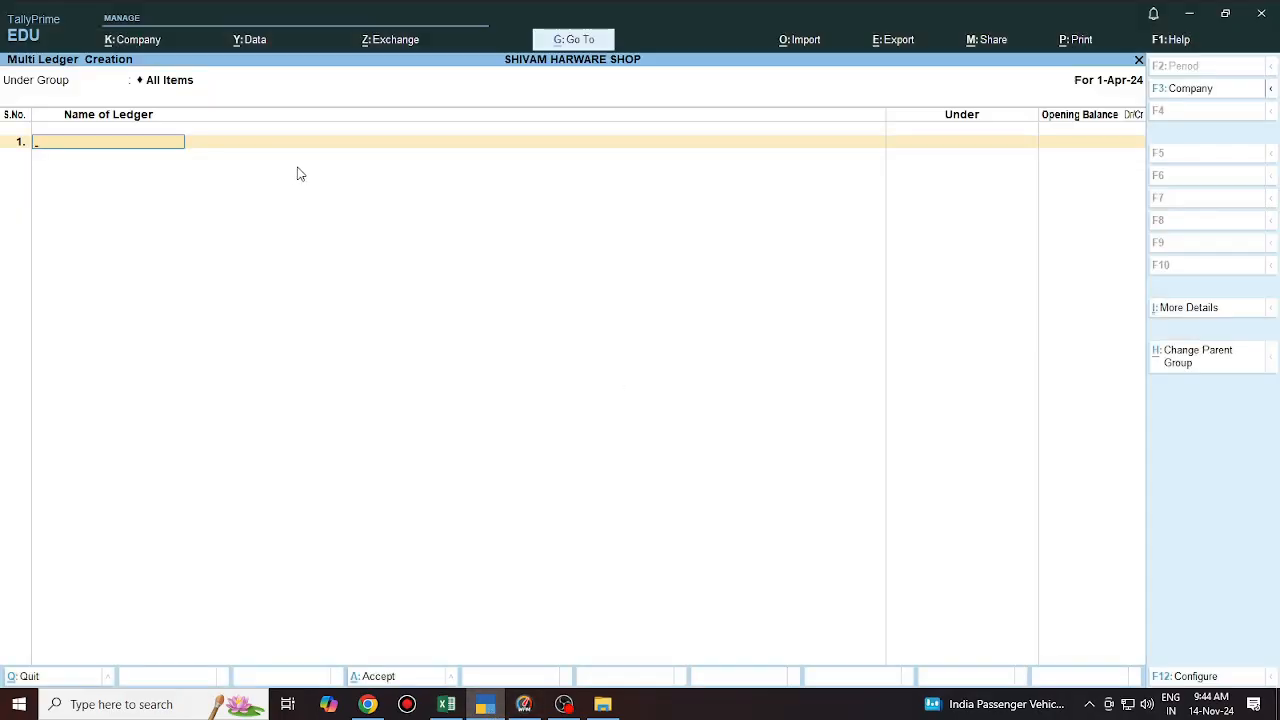
pyautogui.write('F')
pyautogui.press('Return')
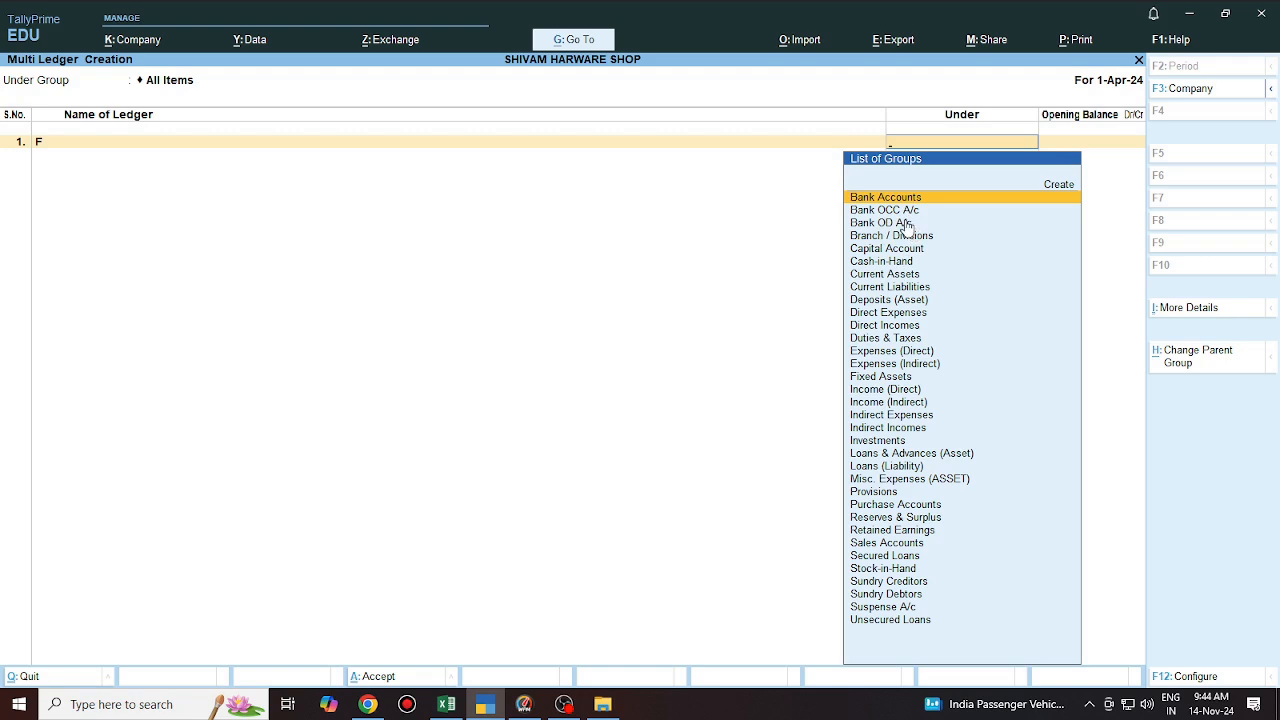
pyautogui.hotkey('ctrl', 'q')
pyautogui.press('Escape')
pyautogui.press('Escape')
pyautogui.press('Escape')
pyautogui.press('Escape')
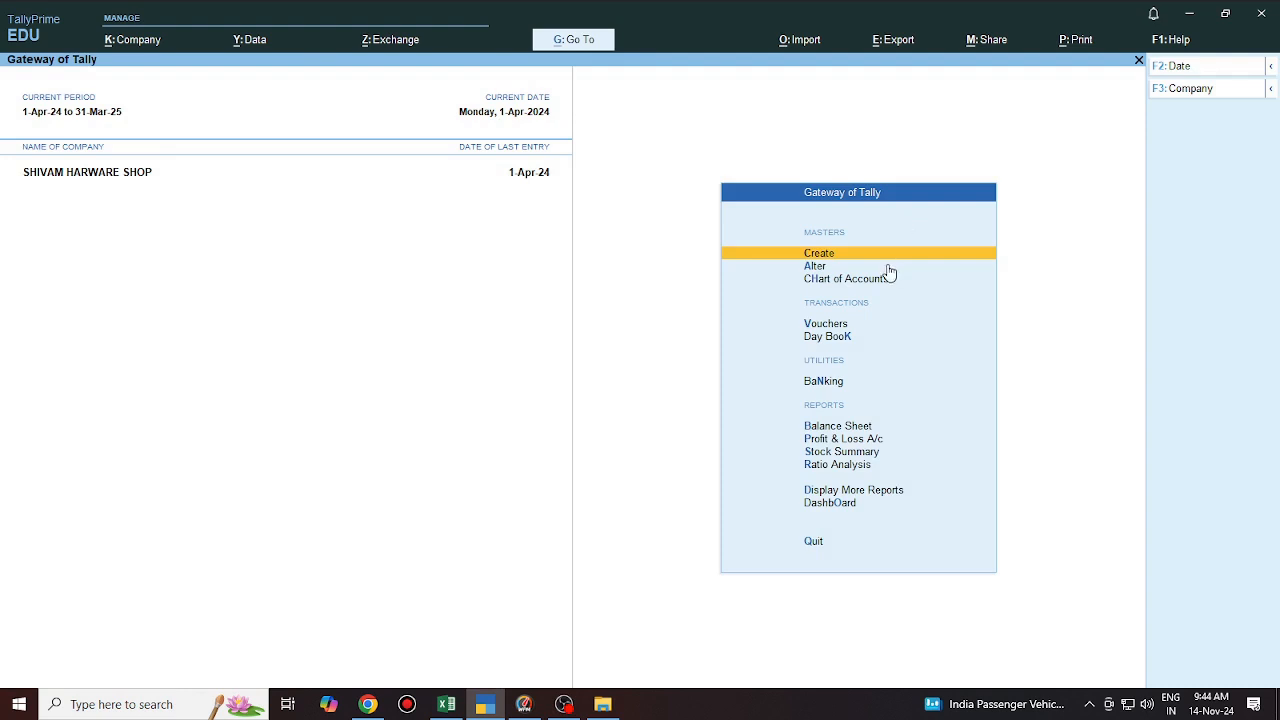
# Open voucher entry from the Gateway of Tally and change the voucher type to Receipt
pyautogui.press('Down')
pyautogui.press('Down')
pyautogui.press('Down')
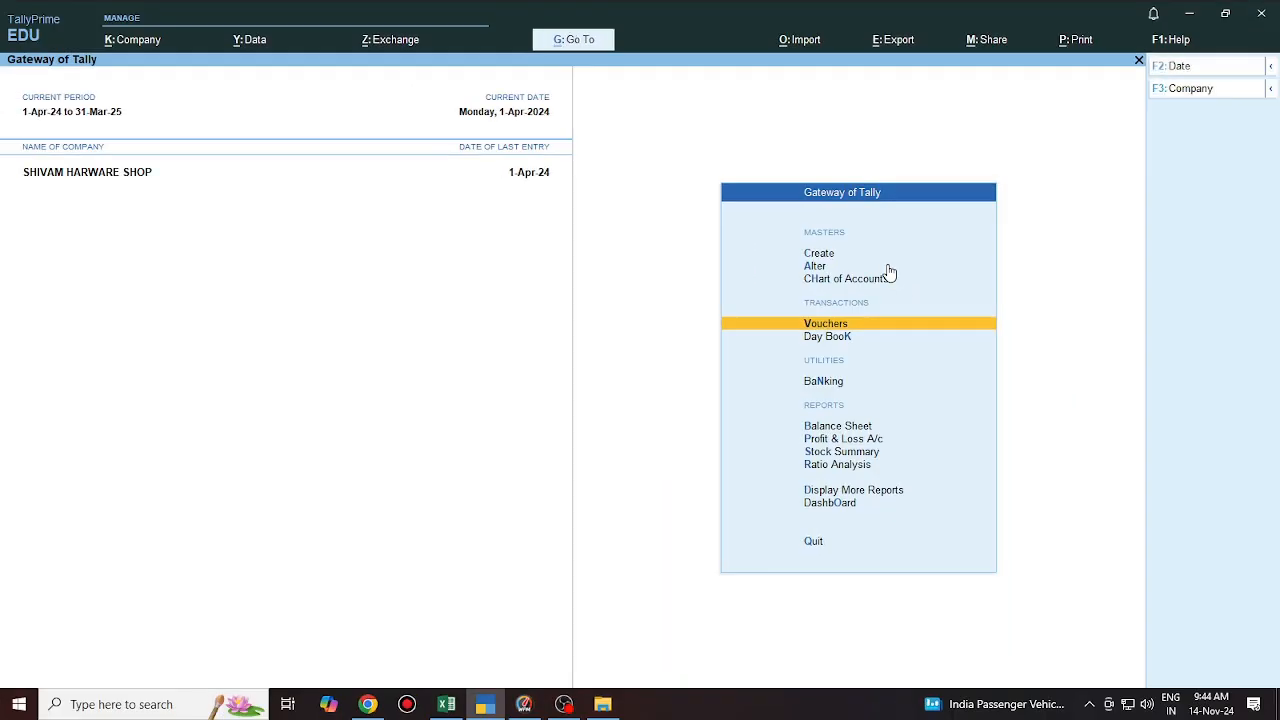
pyautogui.press('Return')
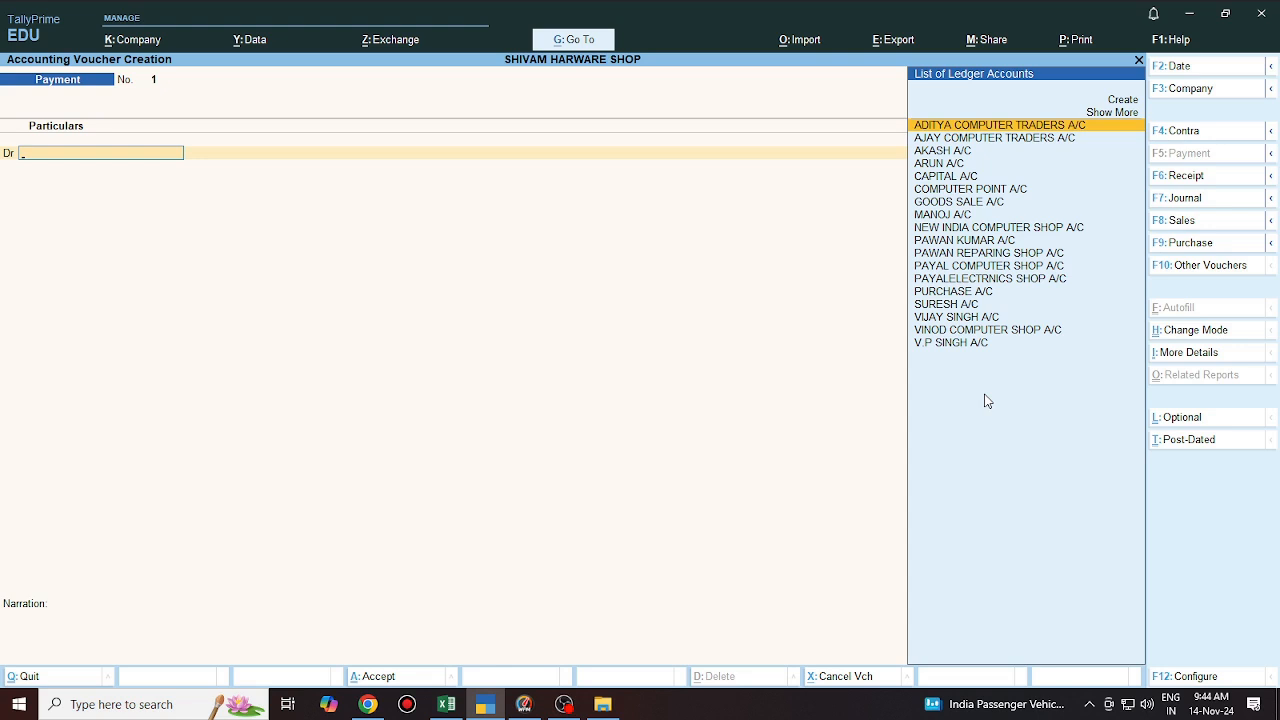
pyautogui.press('F6')
# Credit VINOD COMPUTER SHOP A/C with 35000 in the receipt voucher
pyautogui.write('V')
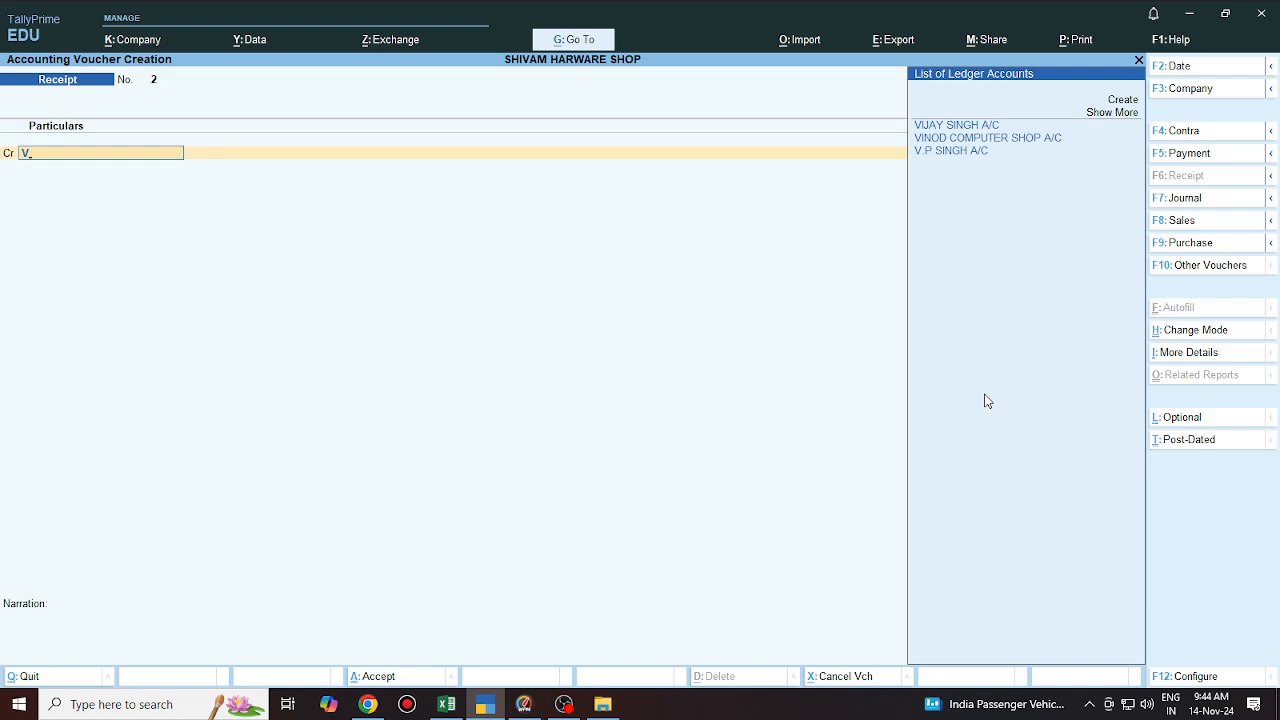
pyautogui.press('Down')
pyautogui.press('Down')
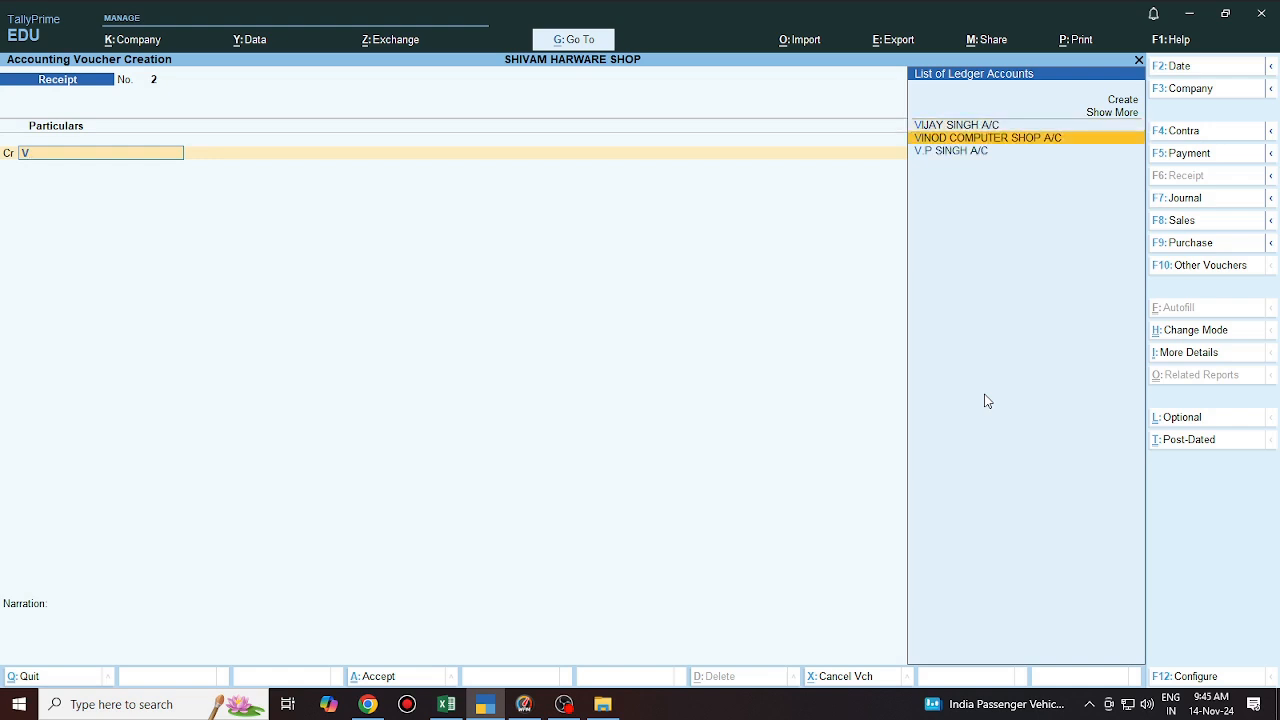
pyautogui.press('Return')
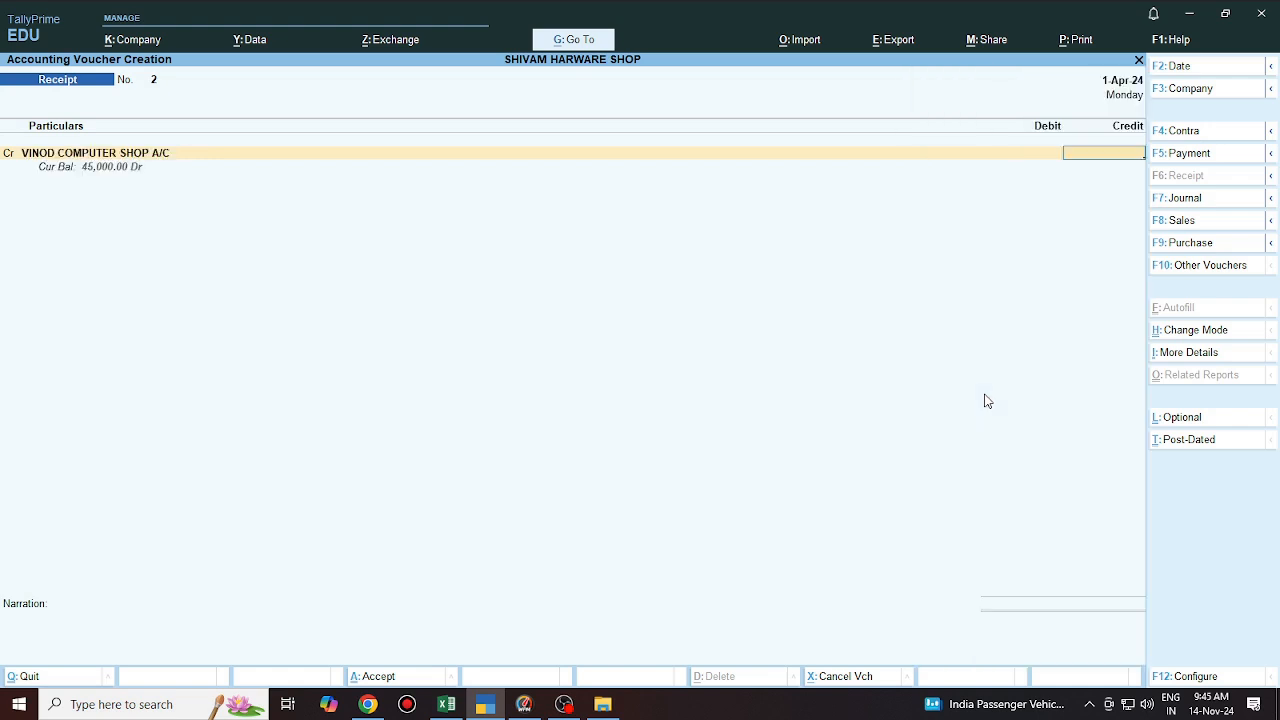
pyautogui.write('35000')
pyautogui.press('Return')
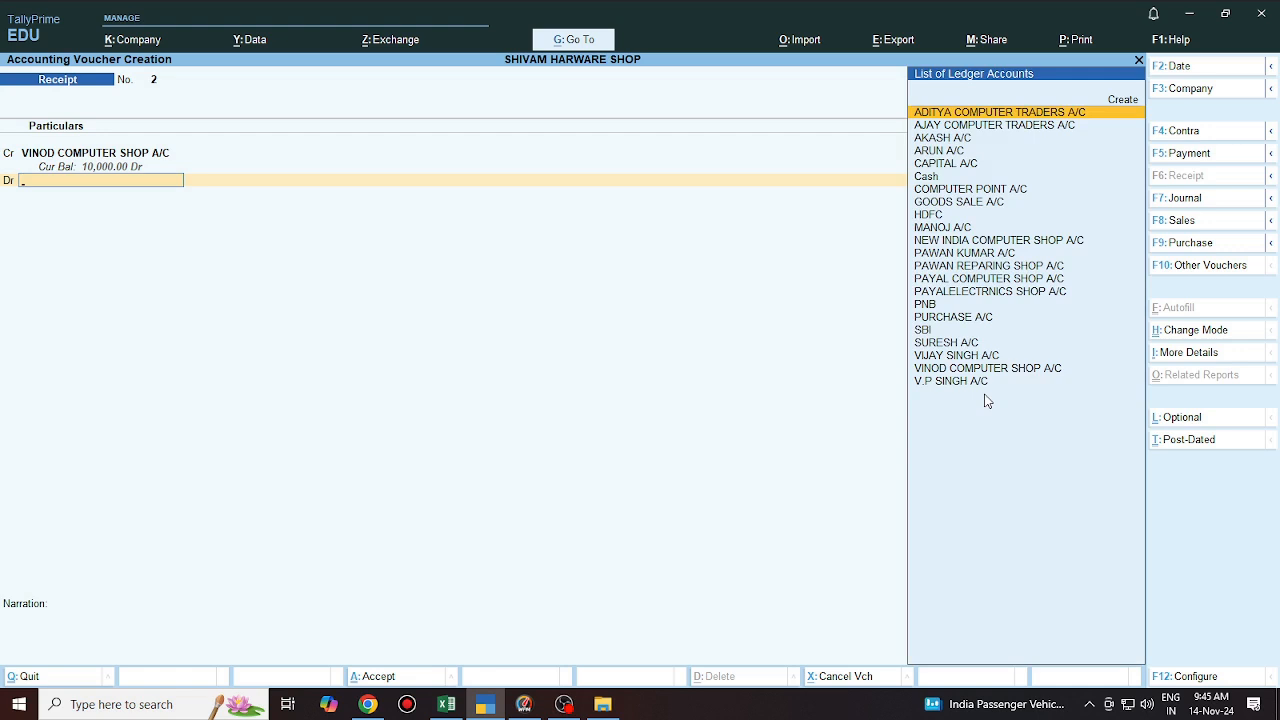
# Debit Cash for the full 35,000, leave the narration blank and save the receipt voucher
pyautogui.write('CAS')
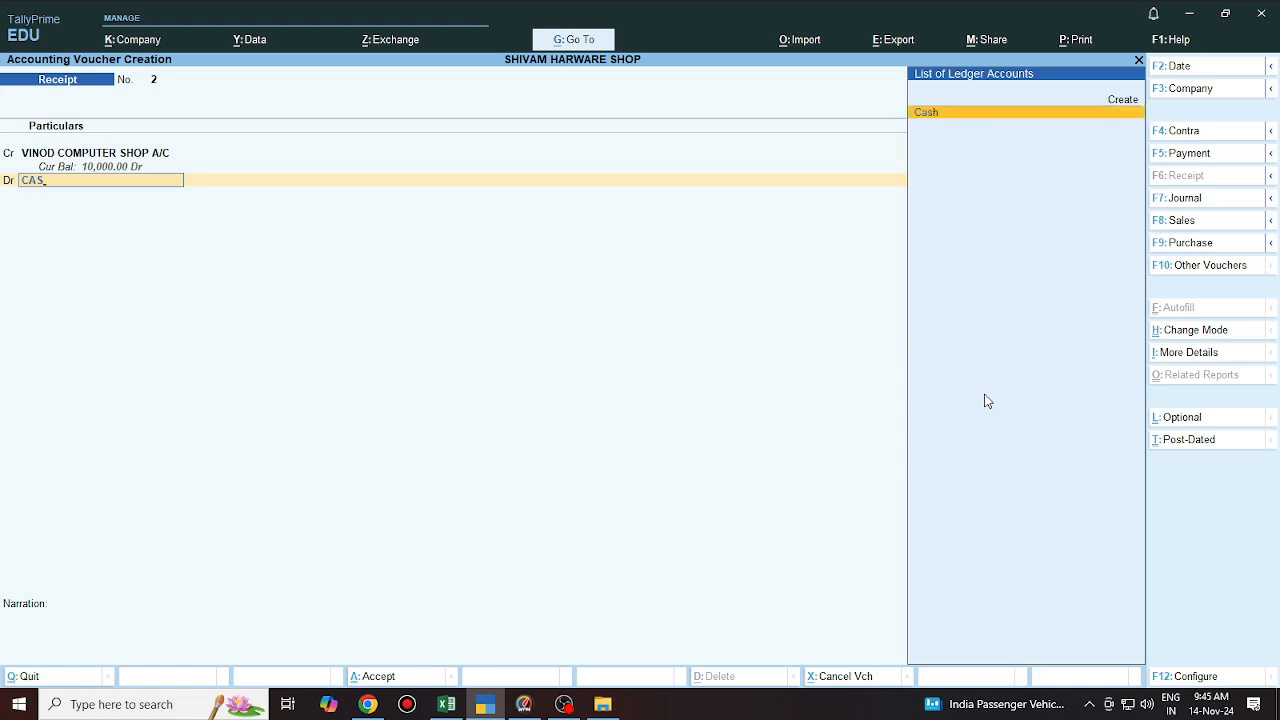
pyautogui.press('Return')
pyautogui.press('Return')
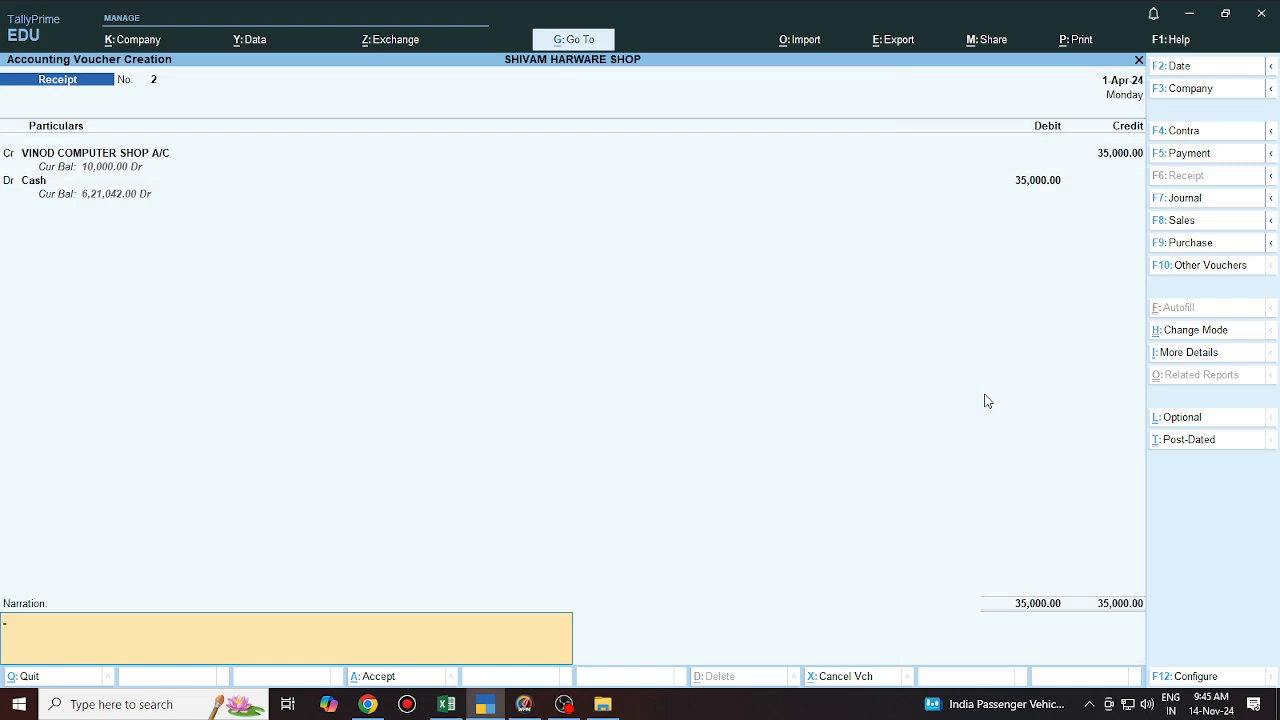
pyautogui.press('Return')
pyautogui.press('y')
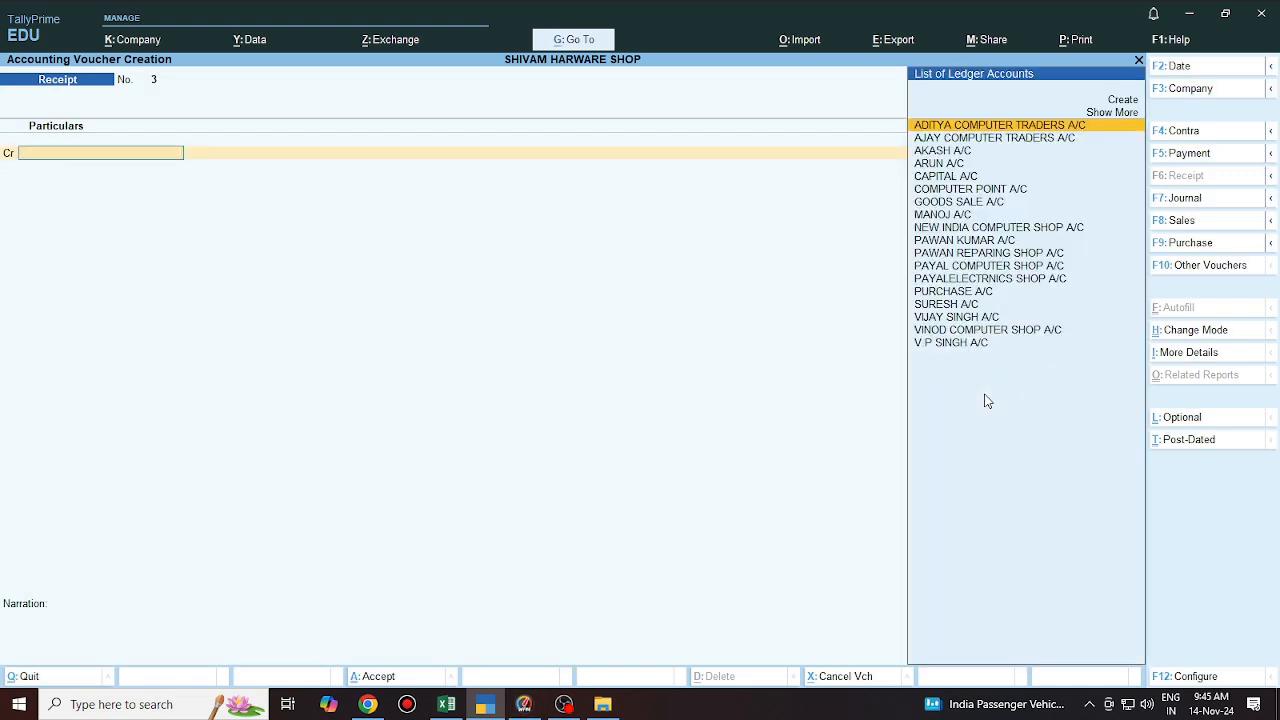
# Credit ADITYA COMPUTER TRADERS A/C with 65000 in the new receipt voucher
pyautogui.write('ADIT')
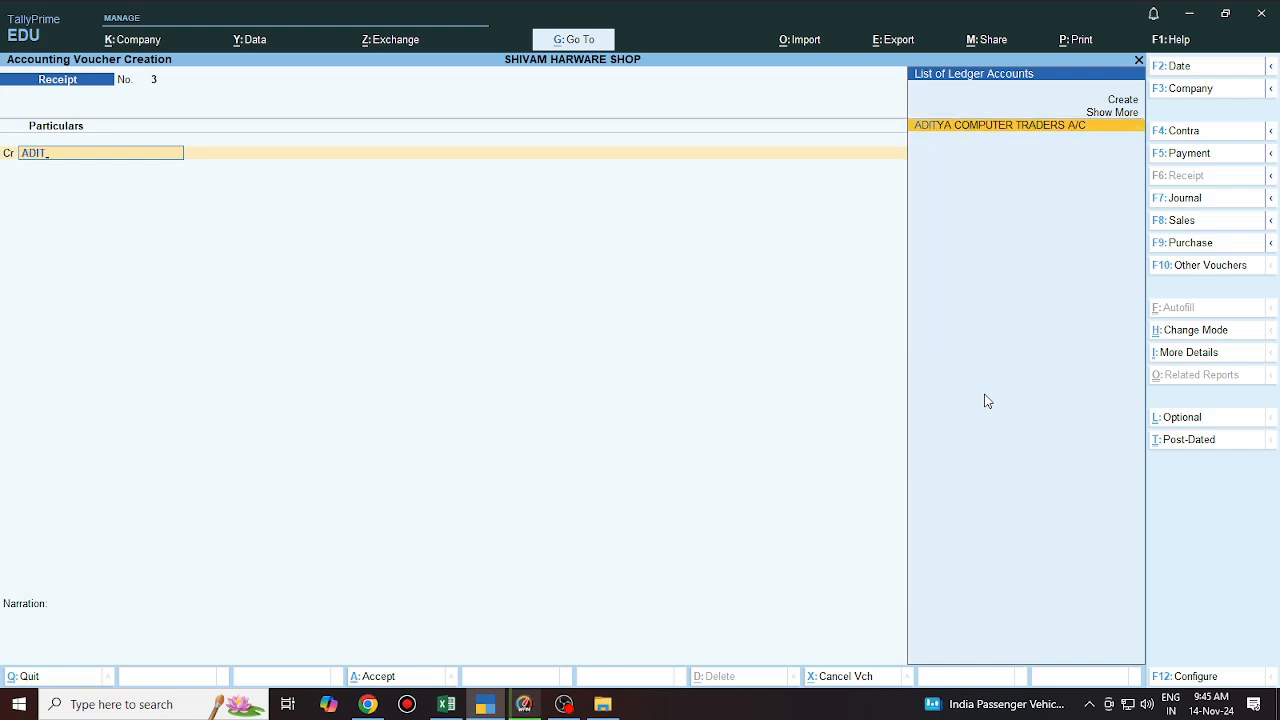
pyautogui.press('Return')
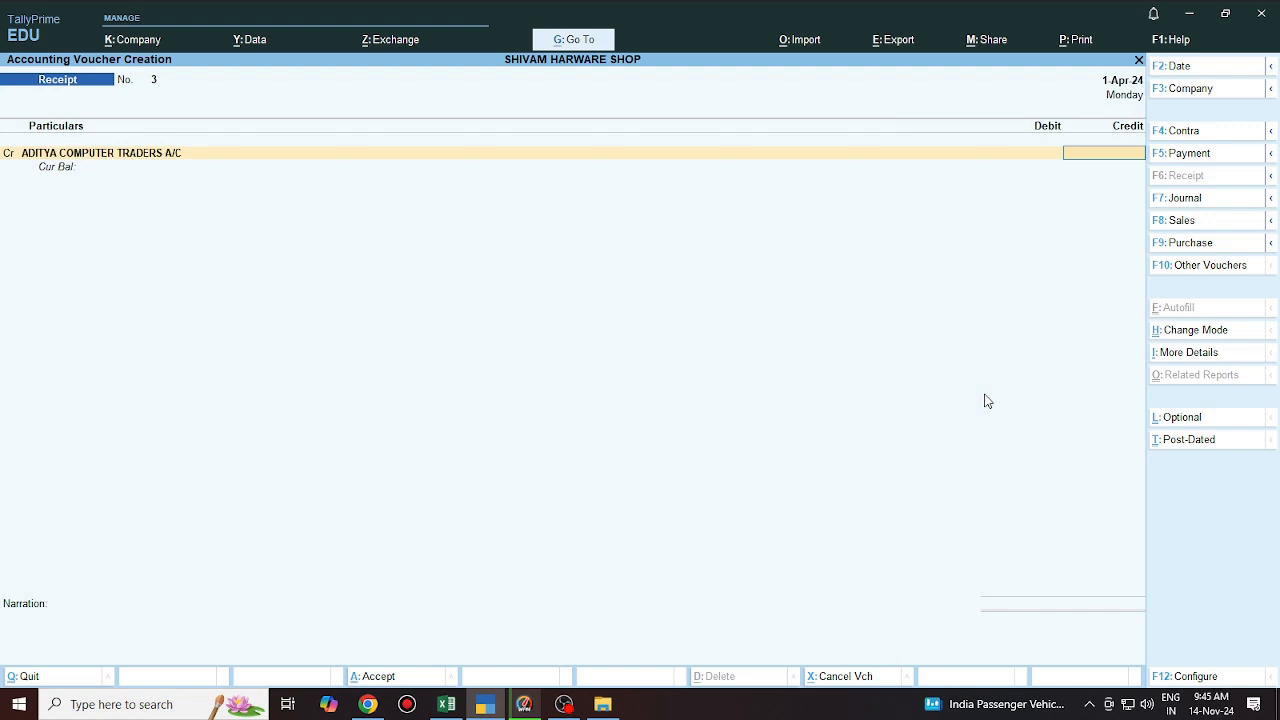
pyautogui.write('65000')
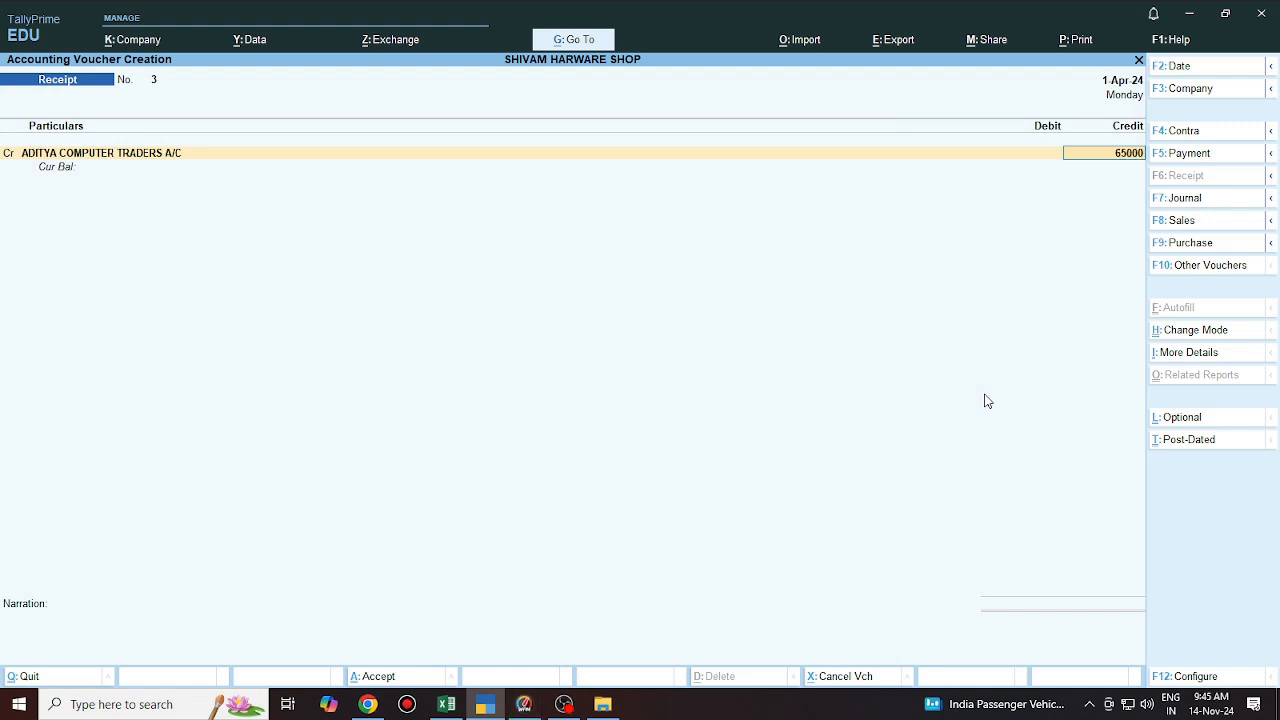
pyautogui.press('Return')
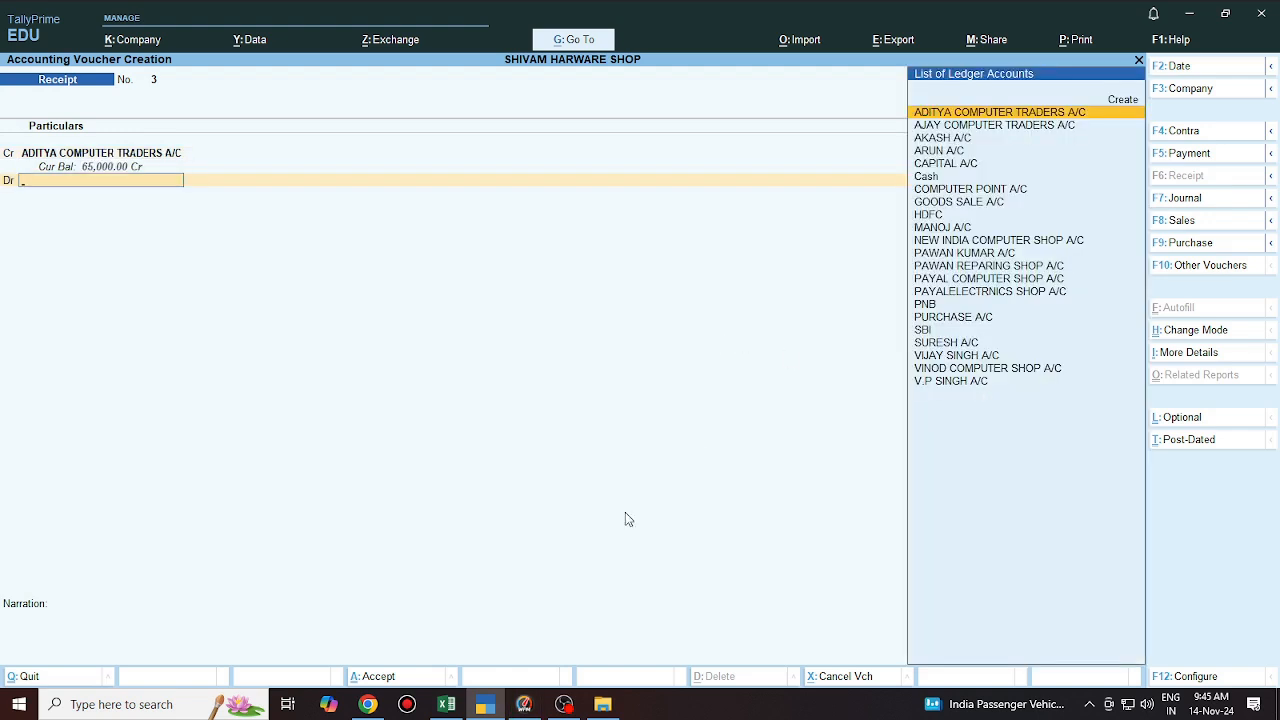
# Check ADITYA COMPUTER TRADERS' payment mode in the Excel receipt list, and debit SBI for the full 65,000 in TallyPrime
pyautogui.click(446, 705)
pyautogui.scroll(-5, 796, 515)
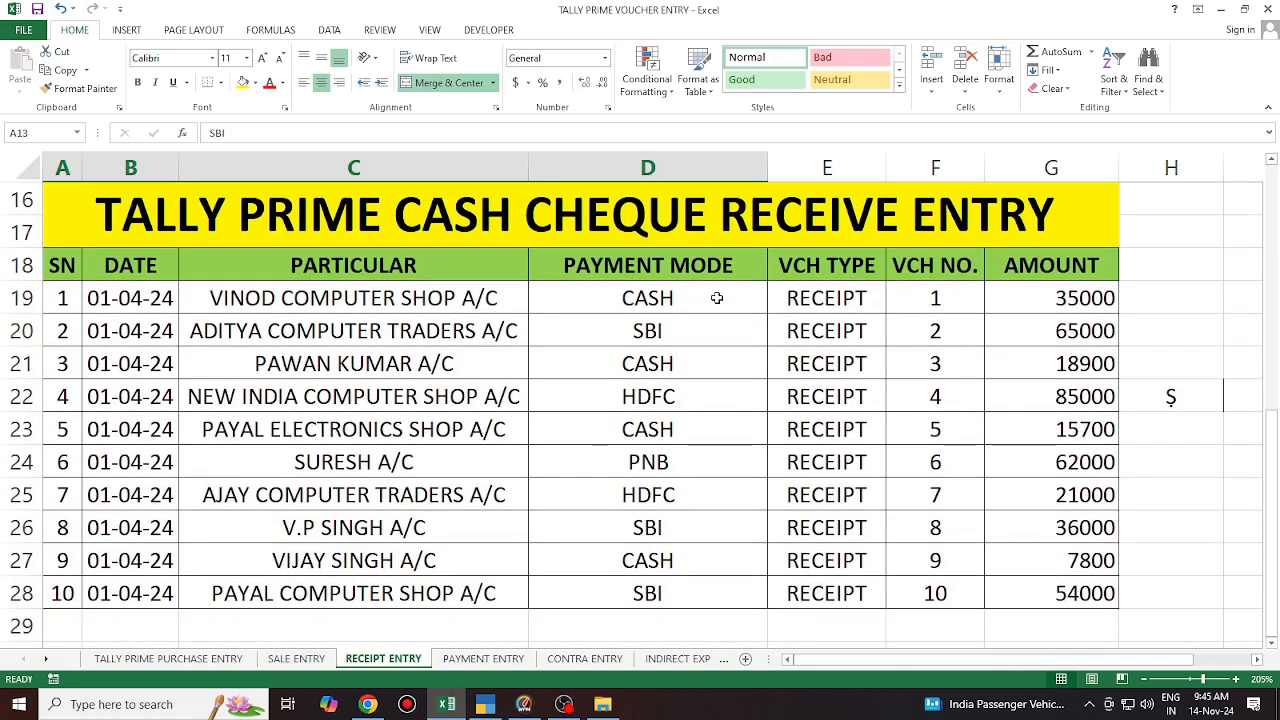
pyautogui.click(626, 323)
pyautogui.click(483, 705)
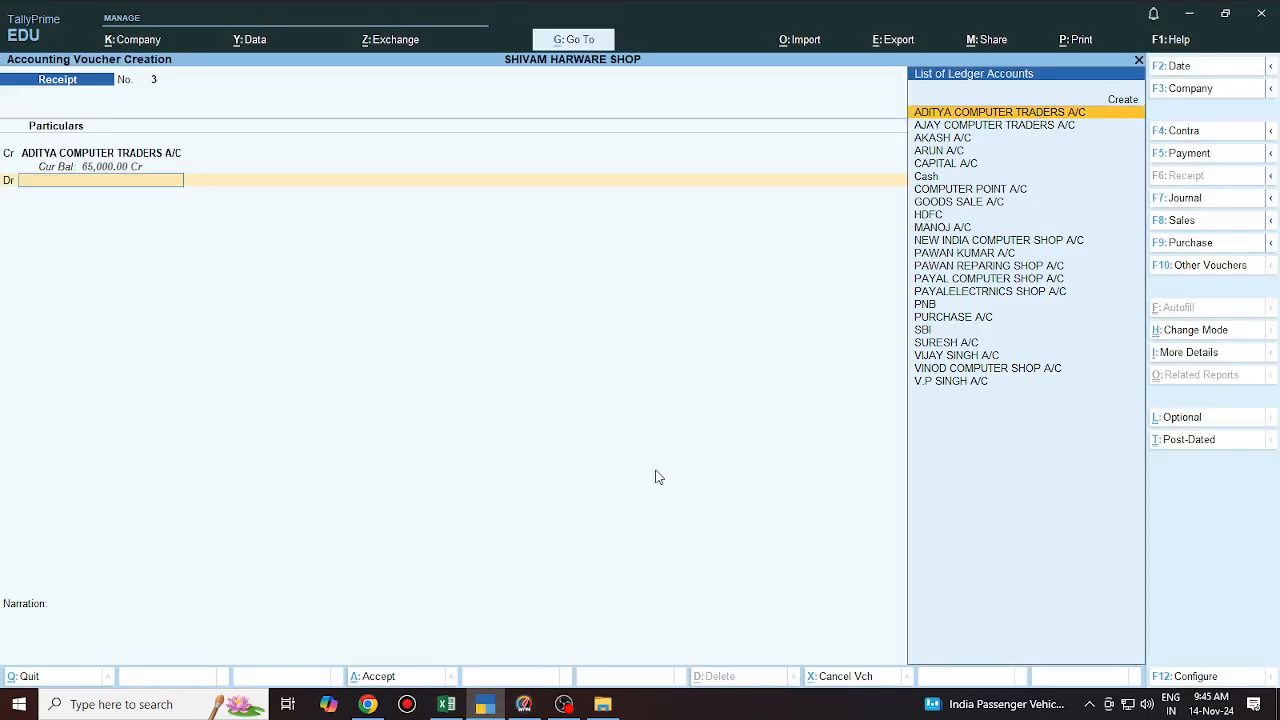
pyautogui.write('SBI')
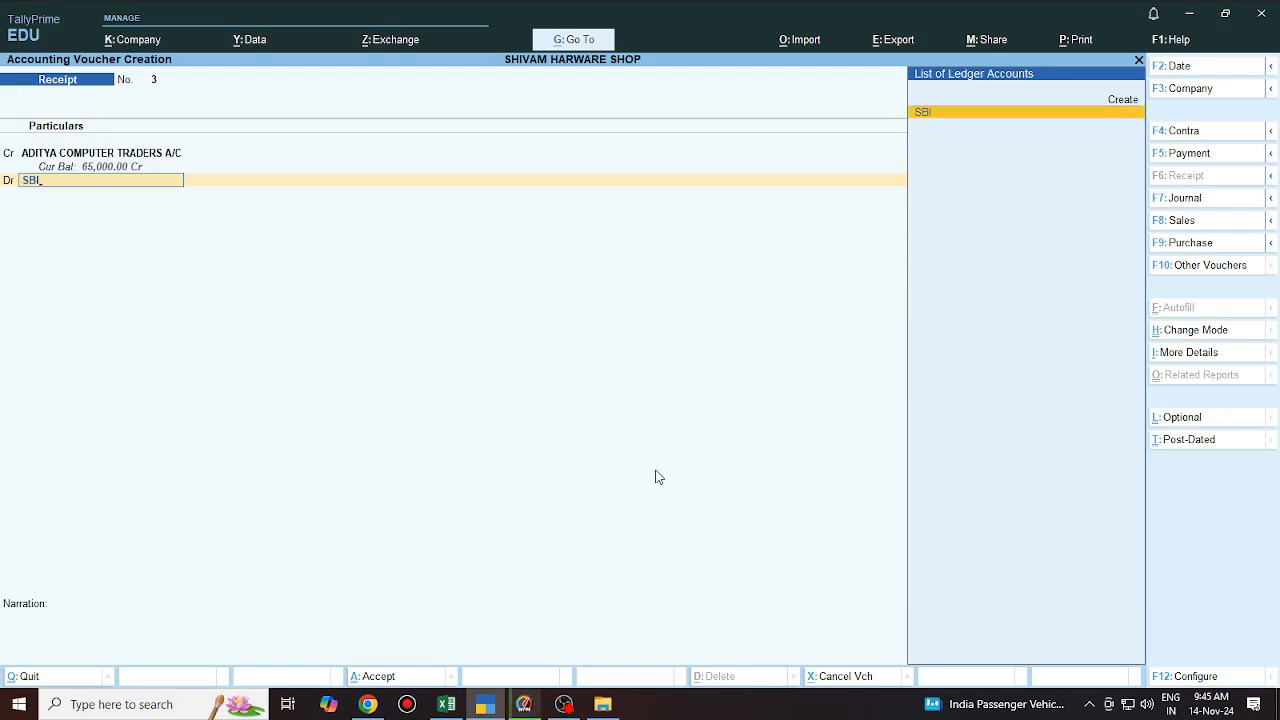
pyautogui.press('Return')
pyautogui.press('Return')
pyautogui.press('Return')
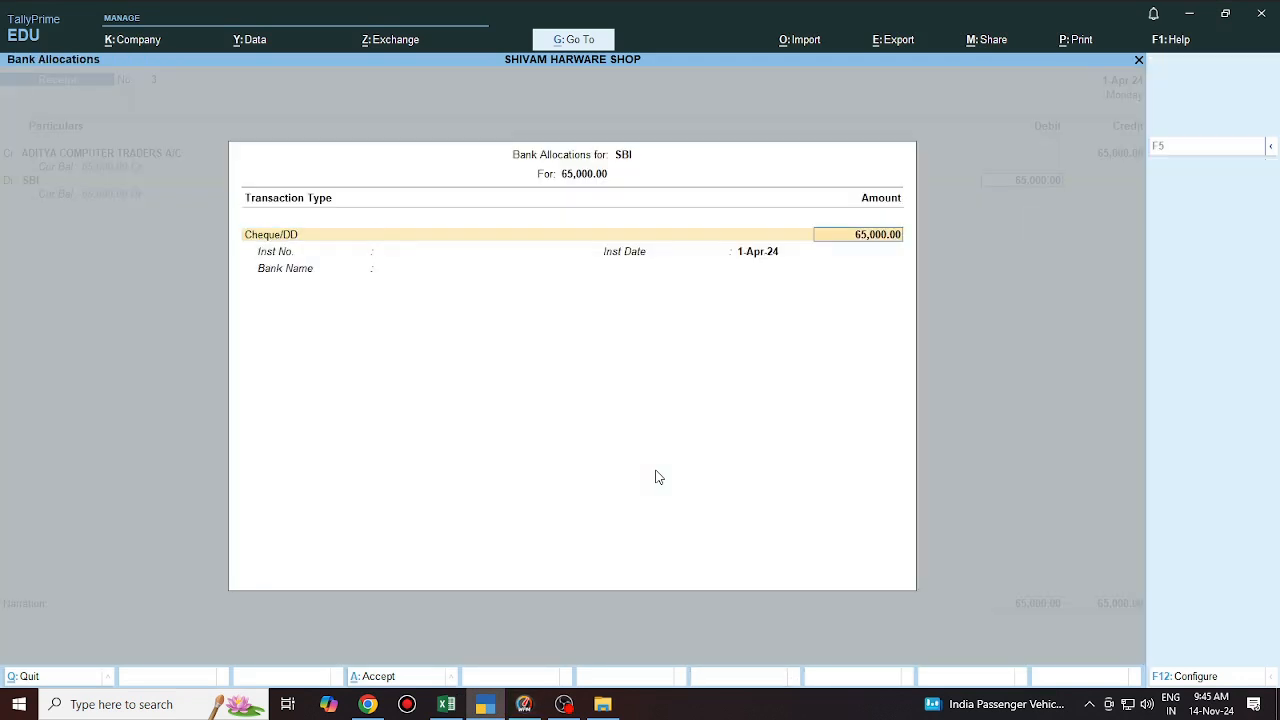
# Complete the Cheque/DD bank allocation with SBI as the specified bank name, and save the receipt voucher without a narration
pyautogui.press('Return')
pyautogui.press('Return')
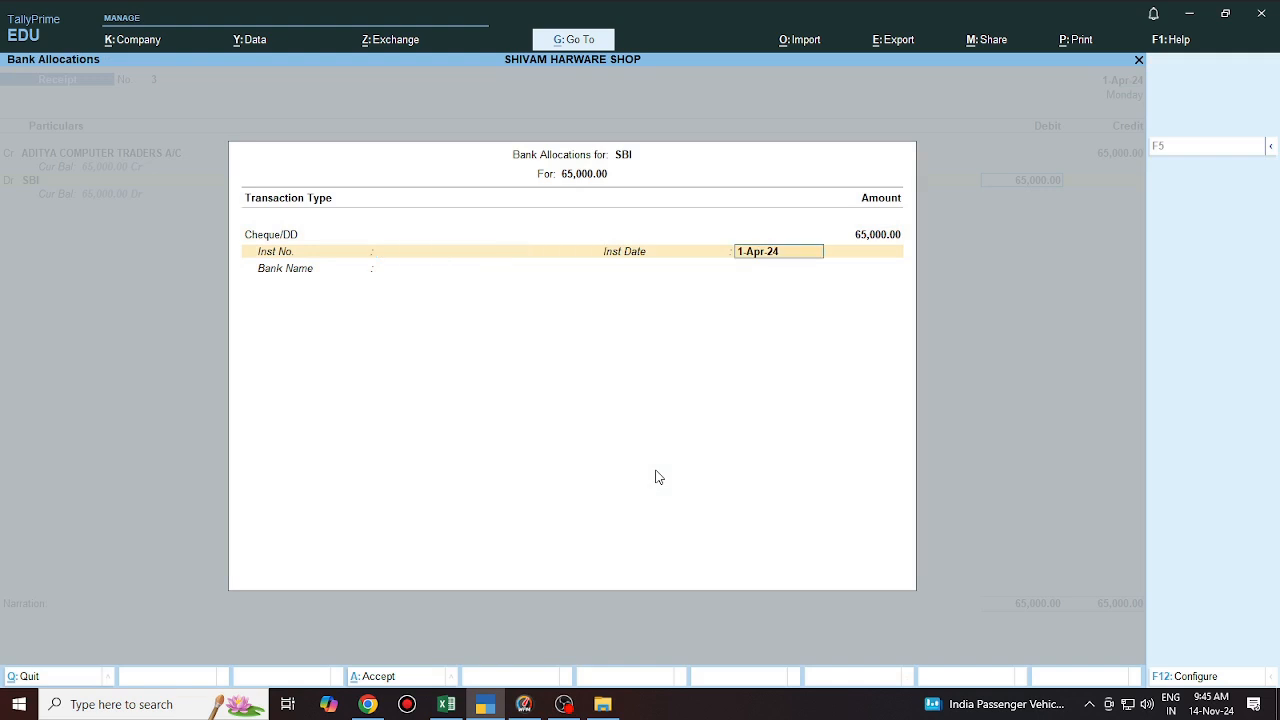
pyautogui.press('Return')
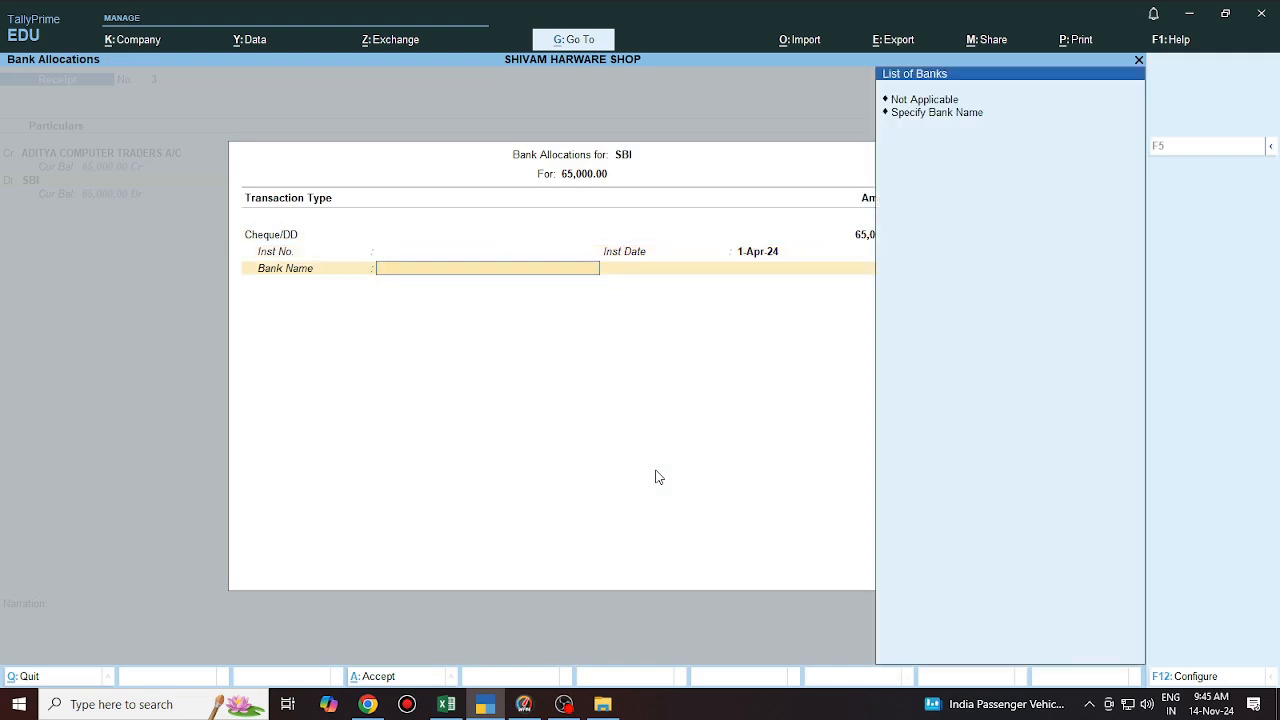
pyautogui.press('Down')
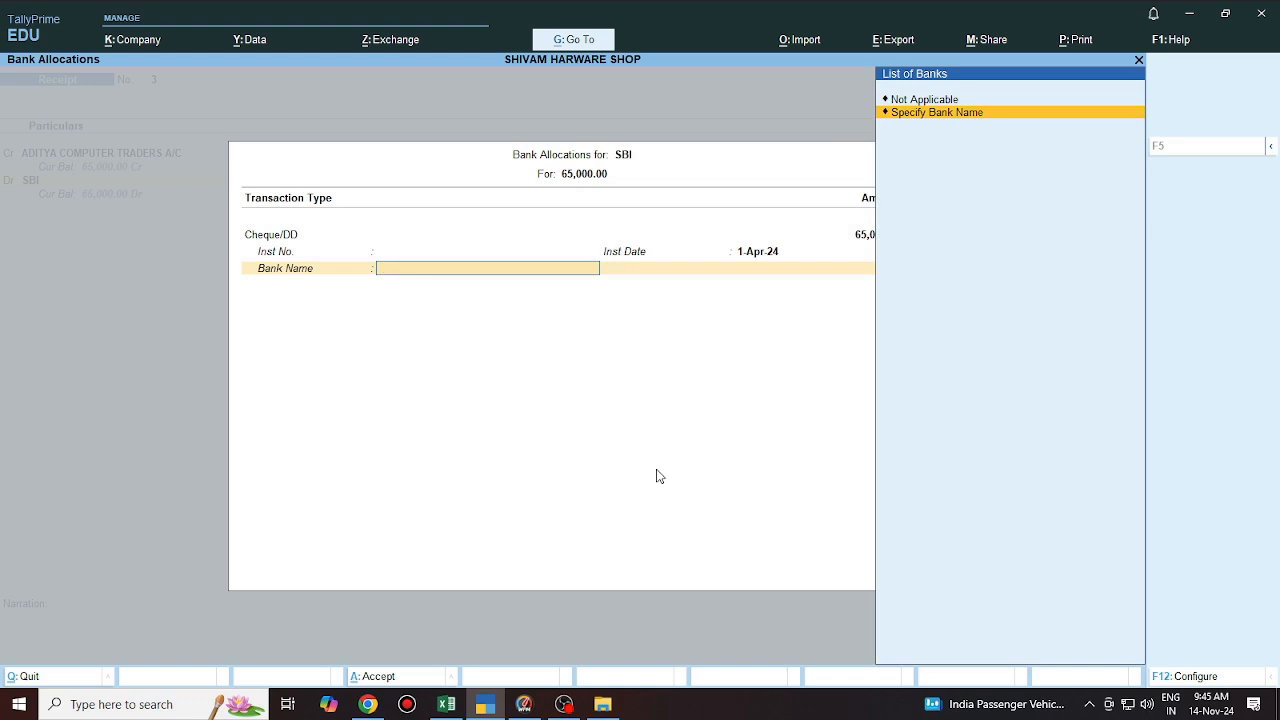
pyautogui.press('Return')
pyautogui.write('S')
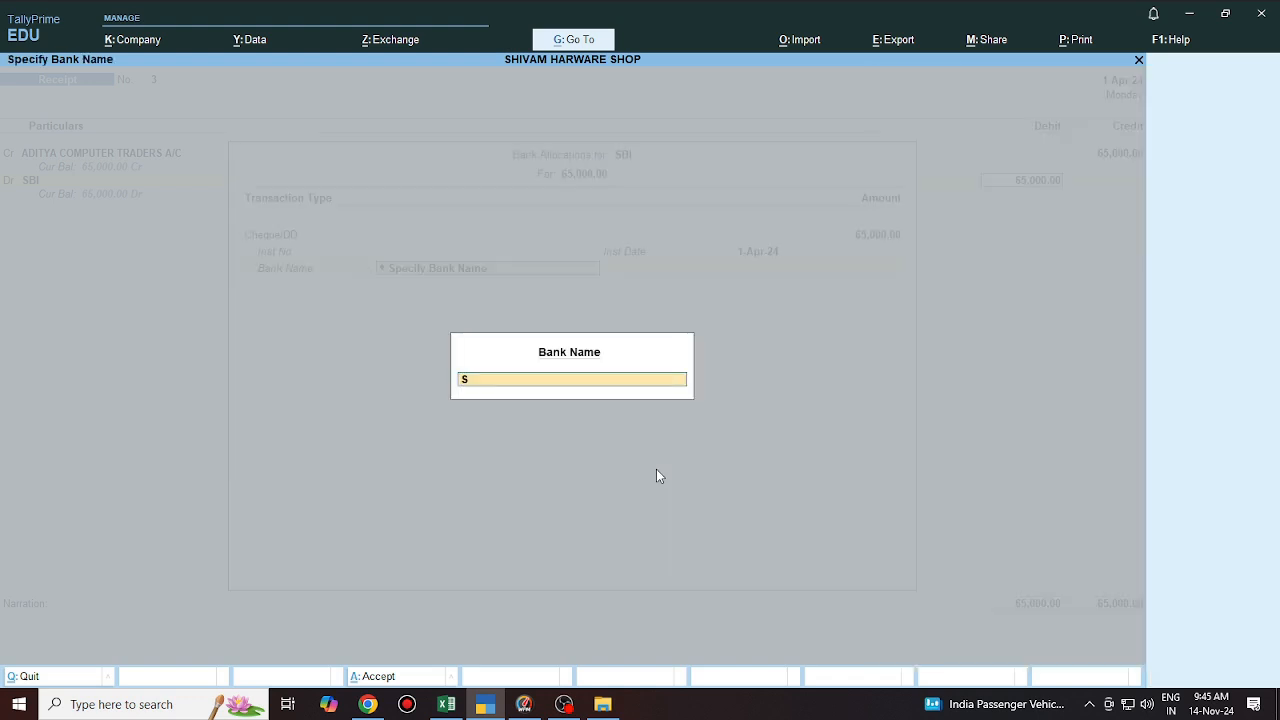
pyautogui.write('BI')
pyautogui.press('Return')
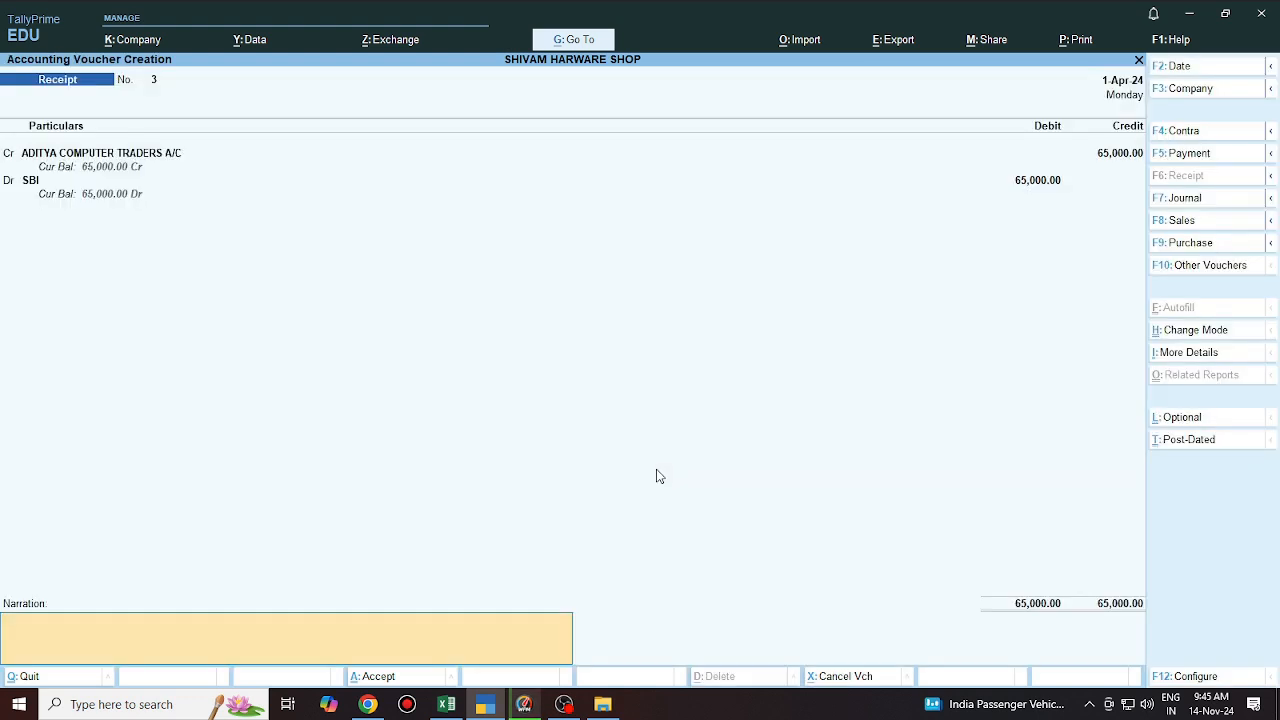
pyautogui.press('Return')
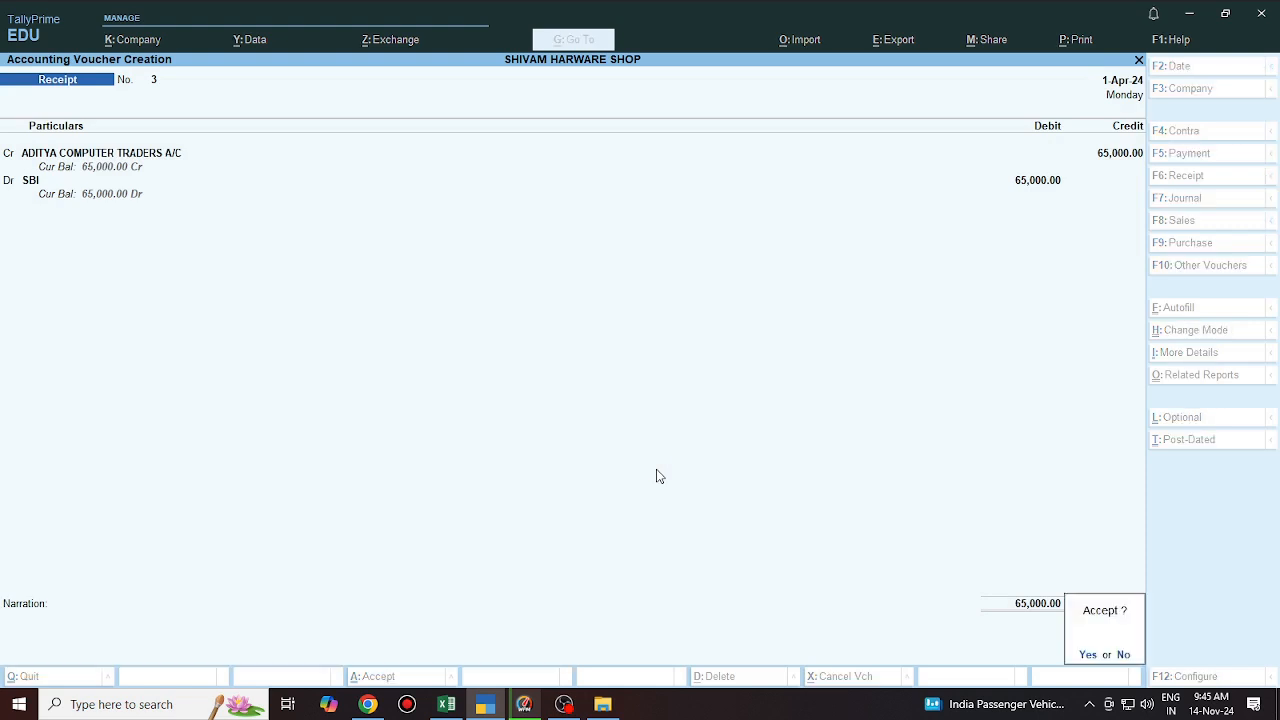
pyautogui.press('Return')
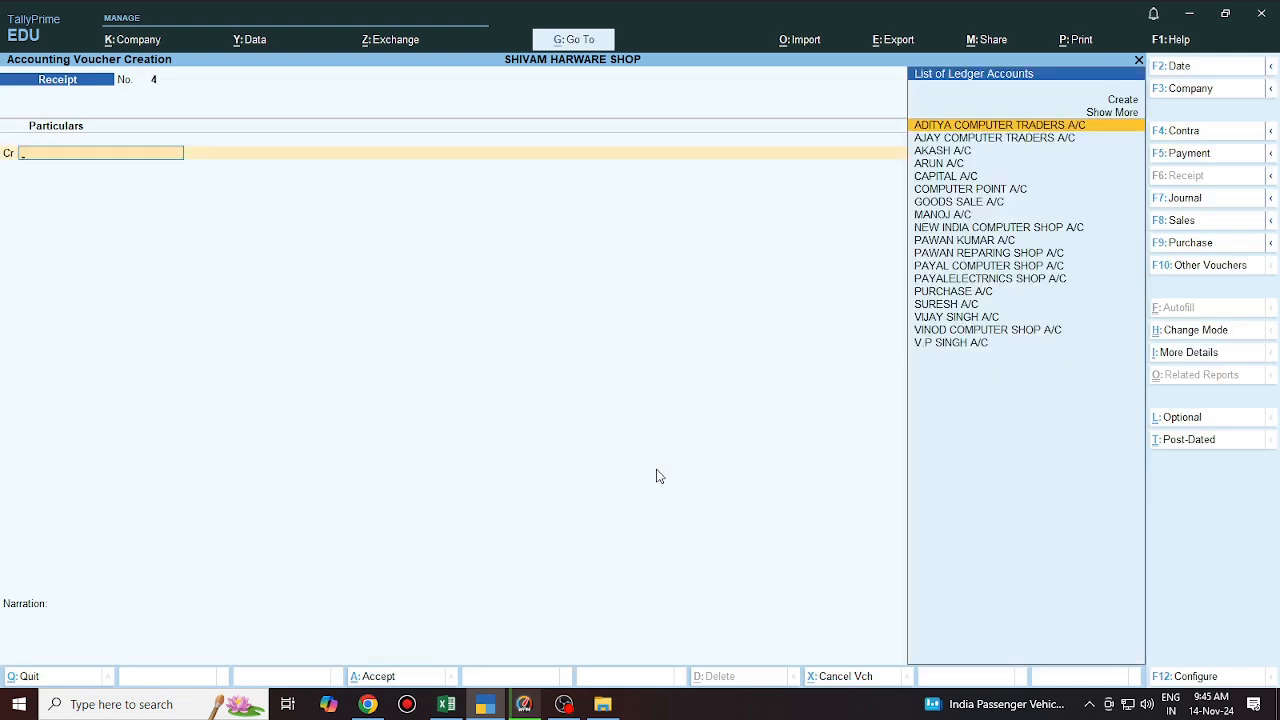
# Credit the customer ledger listed as SN 3 in the receipt list with 18900
pyautogui.write('PAWAN')
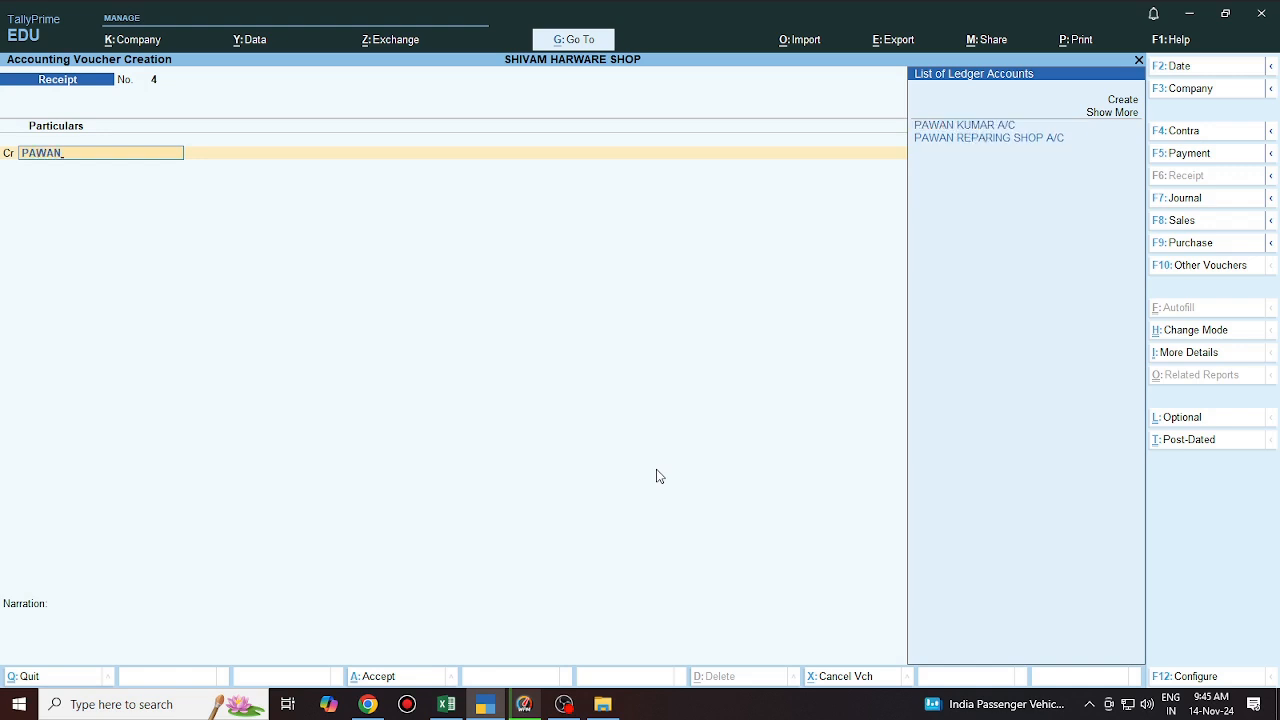
pyautogui.press('Down')
pyautogui.press('Return')
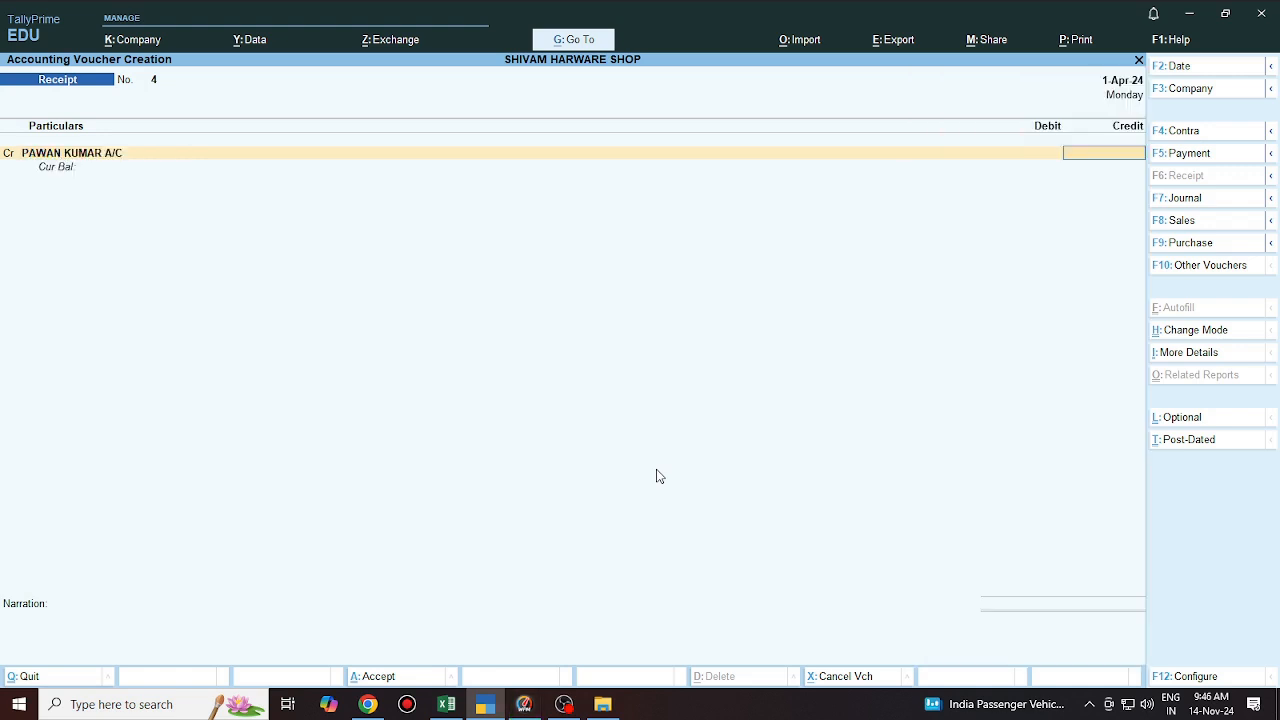
pyautogui.write('18900')
pyautogui.press('Return')
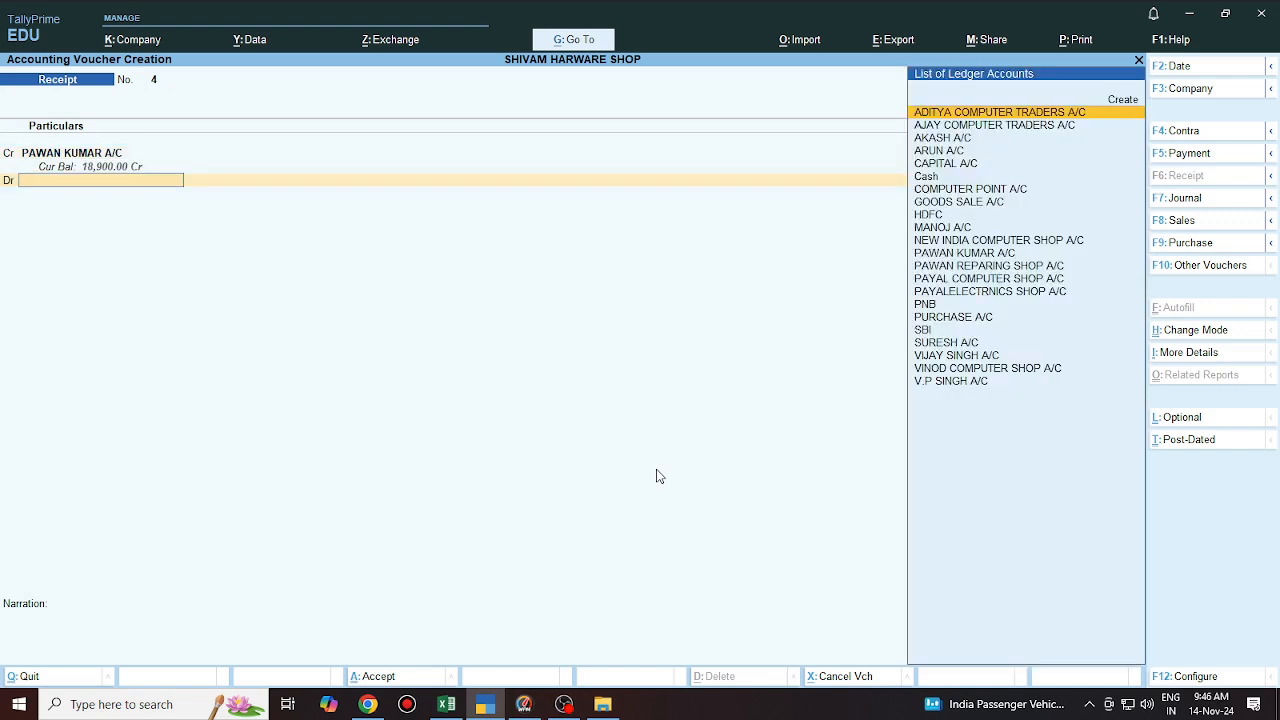
# Check the SN 3 payment mode in Excel, debit Cash for the full 18,900 in TallyPrime and save the voucher without a narration
pyautogui.click(446, 704)
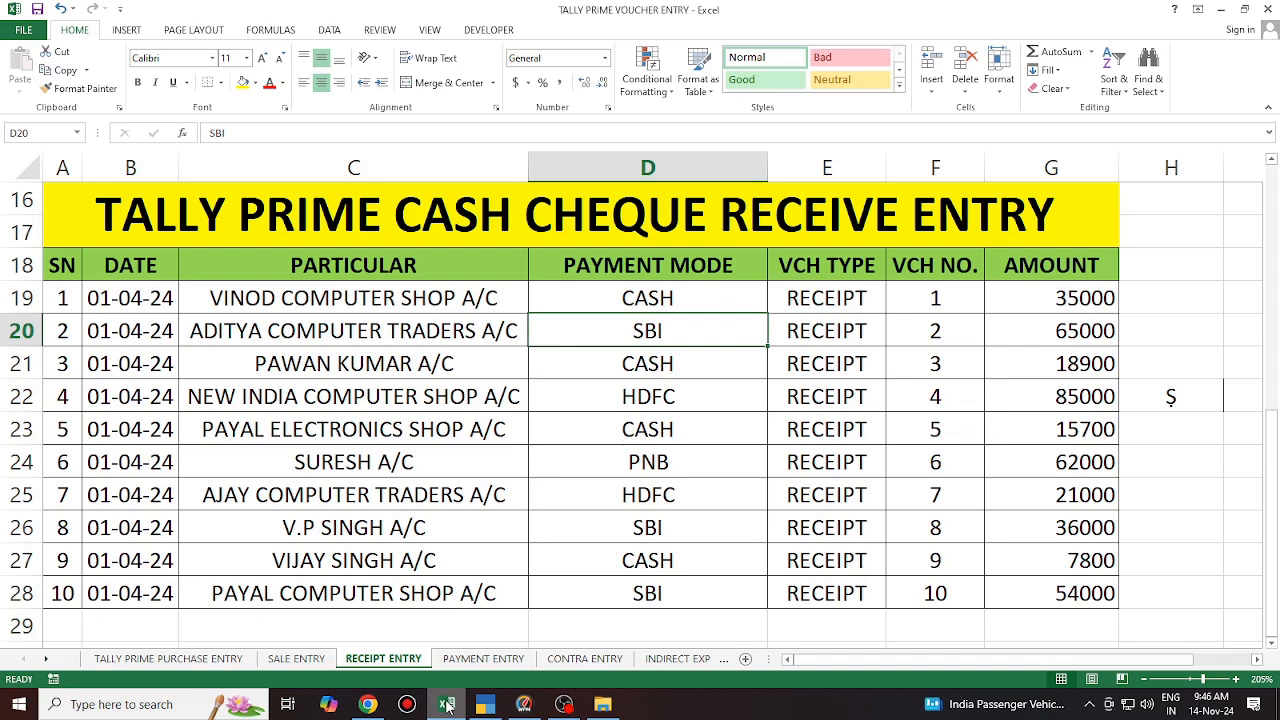
pyautogui.click(443, 706)
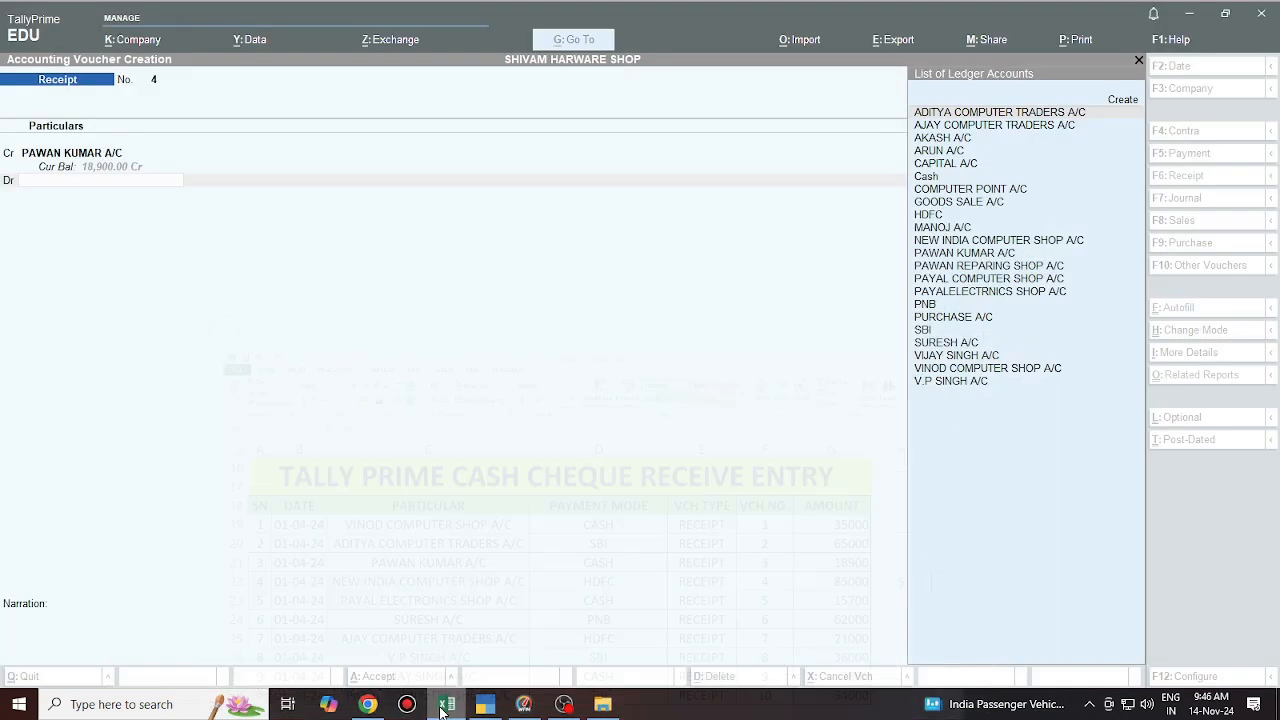
pyautogui.write('cash')
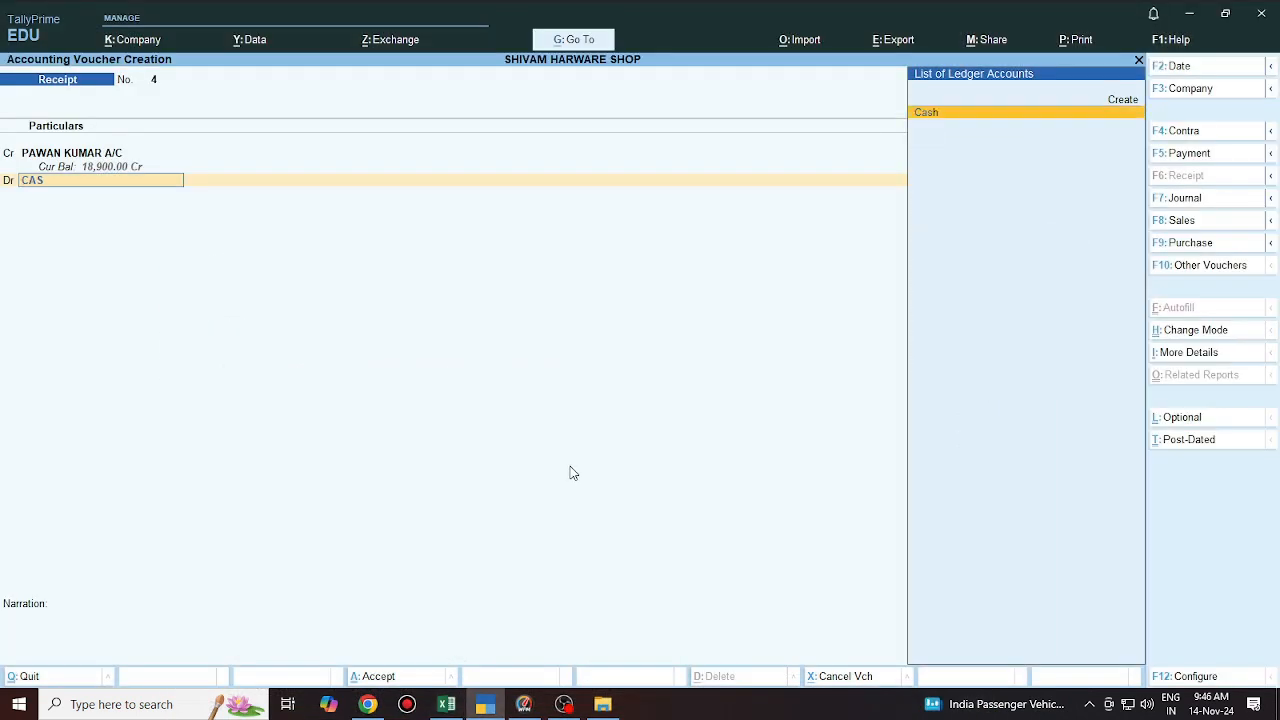
pyautogui.press('Return')
pyautogui.press('Return')
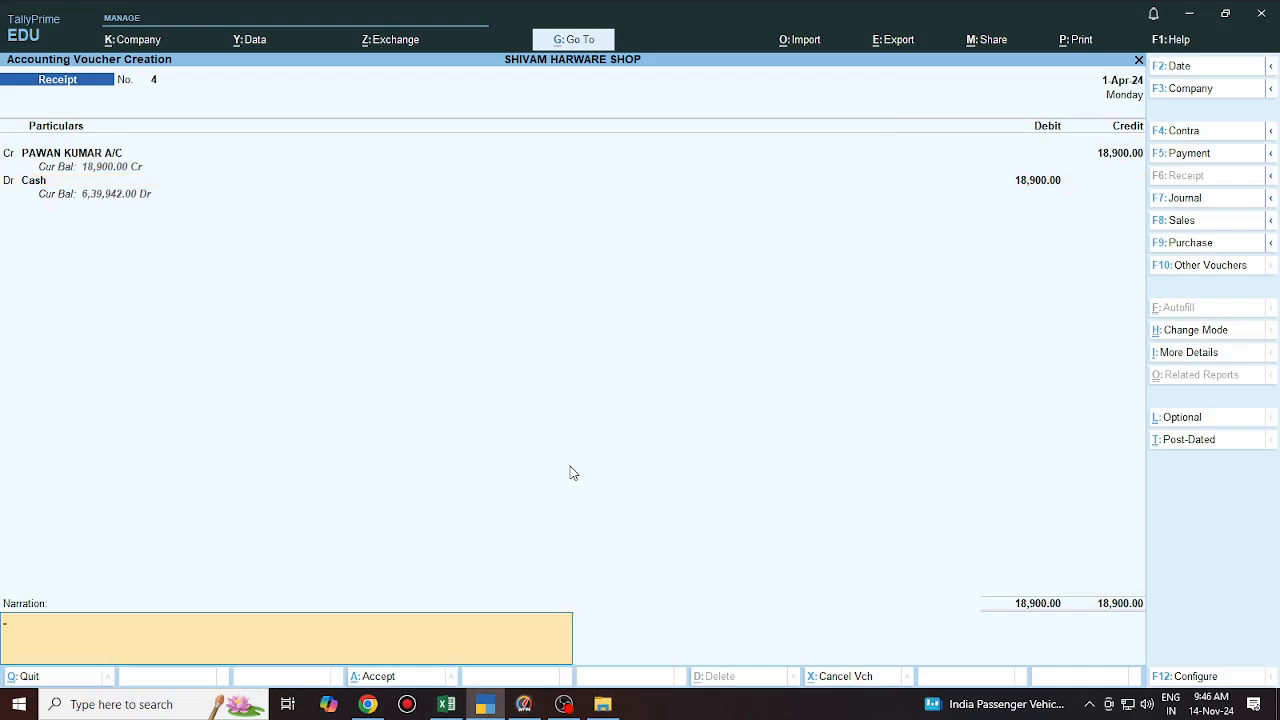
pyautogui.press('Return')
pyautogui.press('Return')
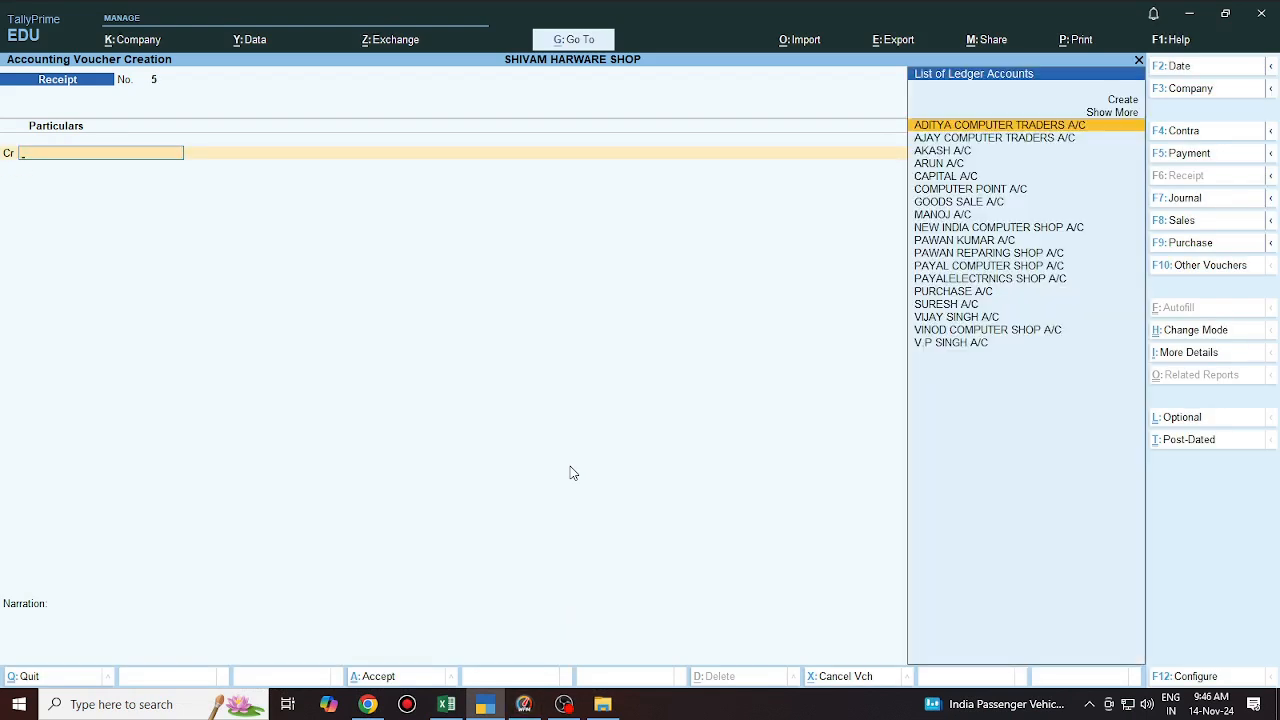
# Credit NEW INDIA COMPUTER SHOP A/C with 85000 in the next receipt voucher
pyautogui.write('NEW I')
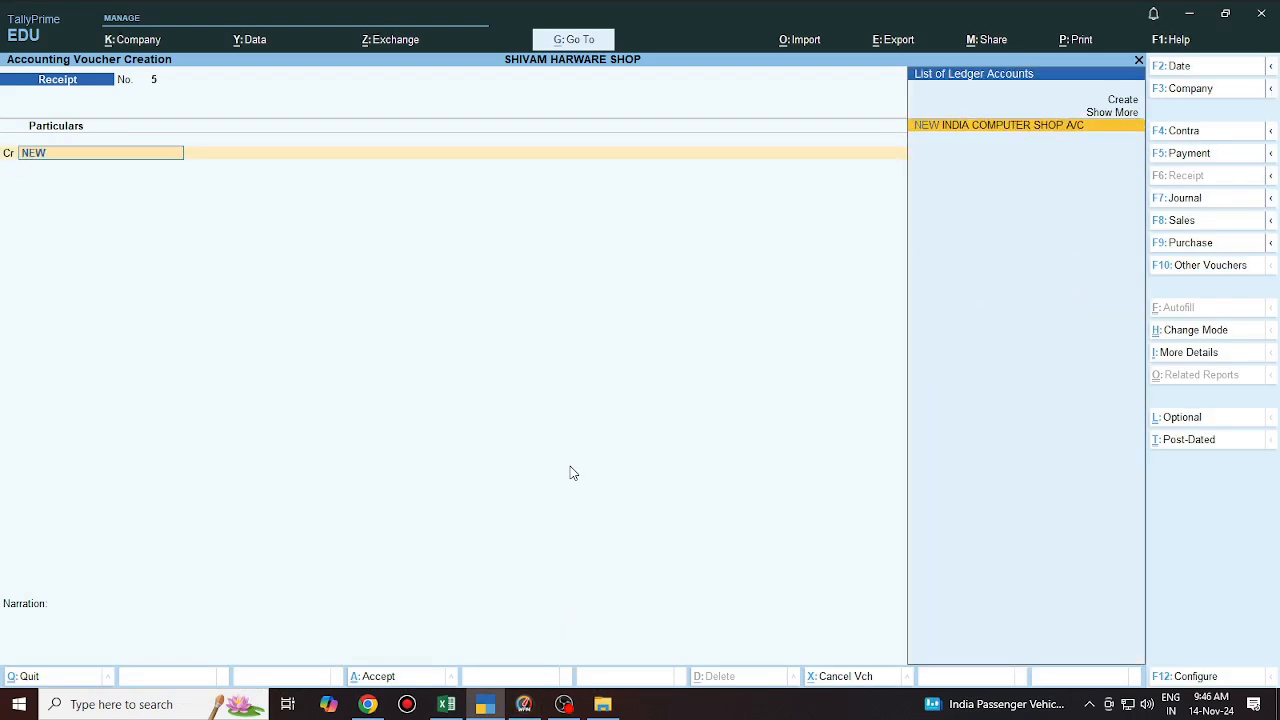
pyautogui.press('Return')
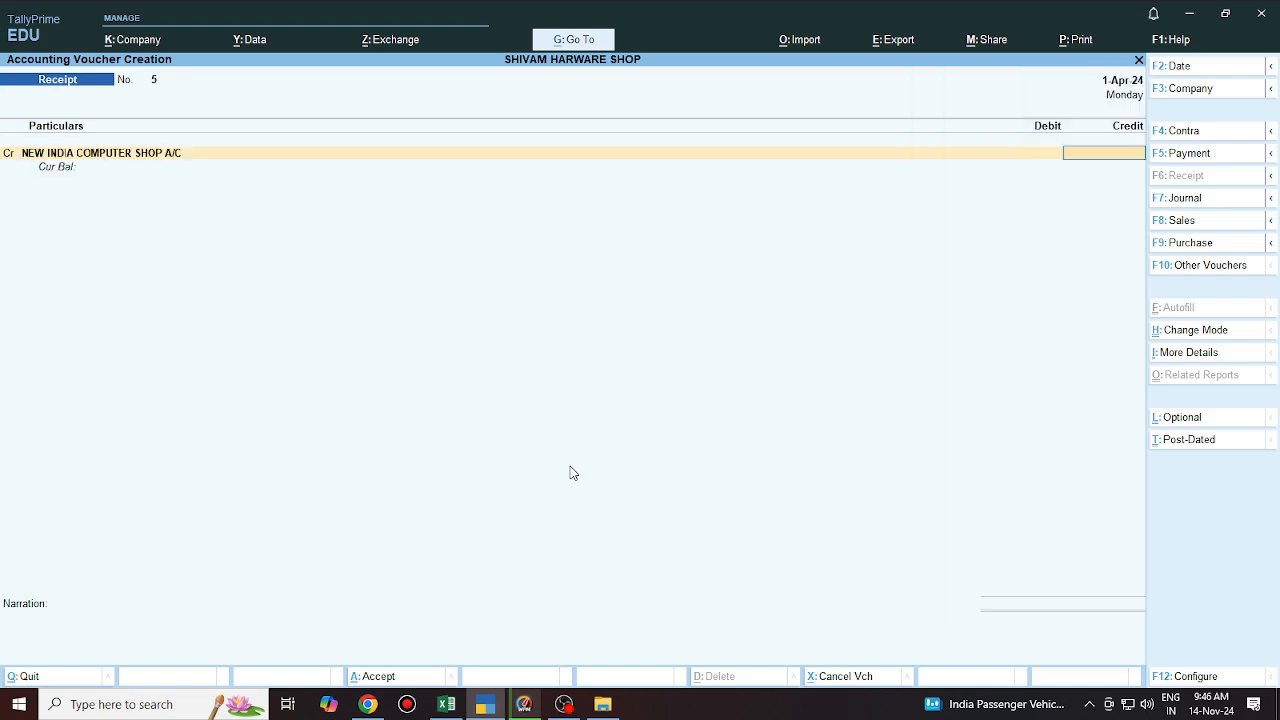
pyautogui.write('85000')
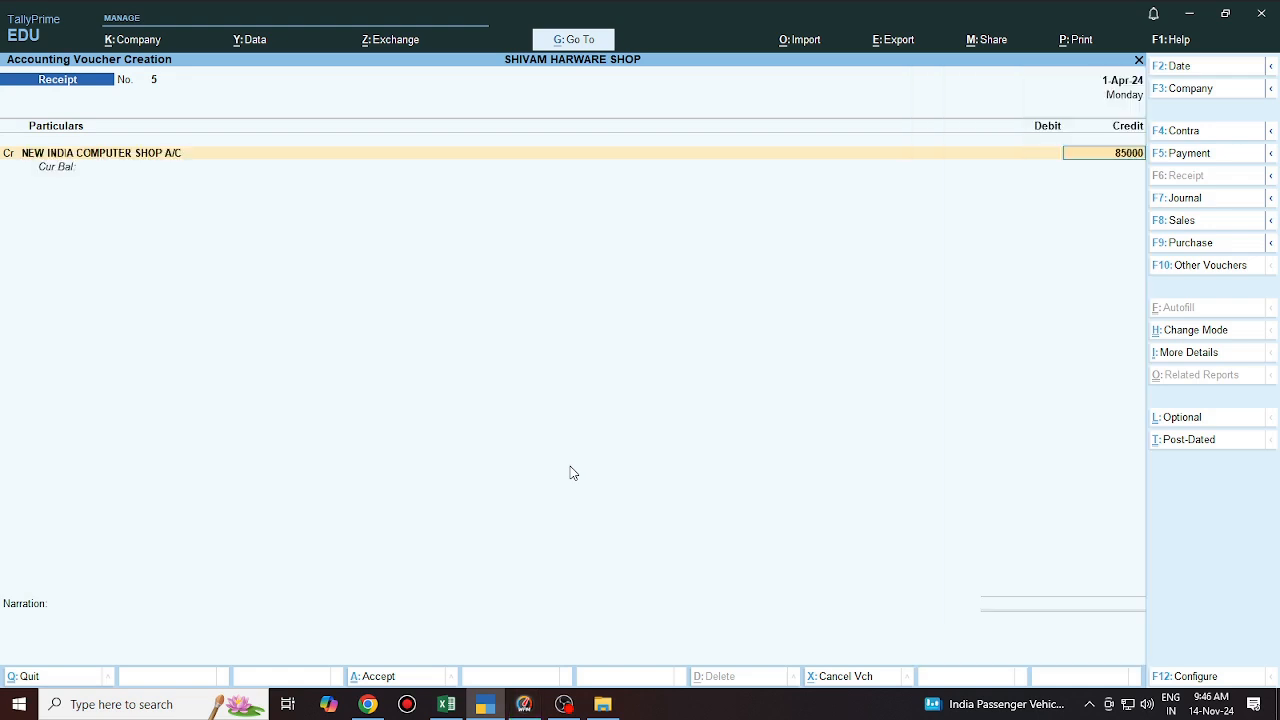
pyautogui.press('Return')
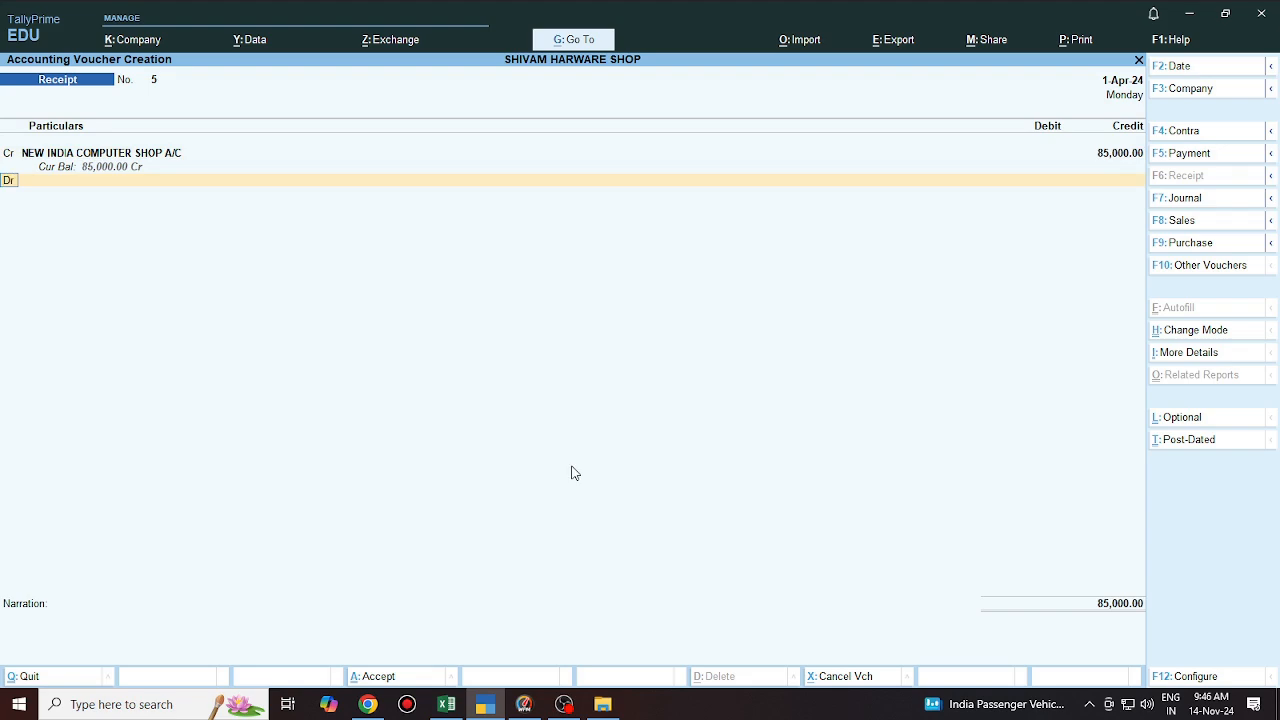
# Check NEW INDIA COMPUTER SHOP's payment mode in the Excel receipt list, and debit HDFC for the full 85,000 in TallyPrime
pyautogui.click(446, 705)
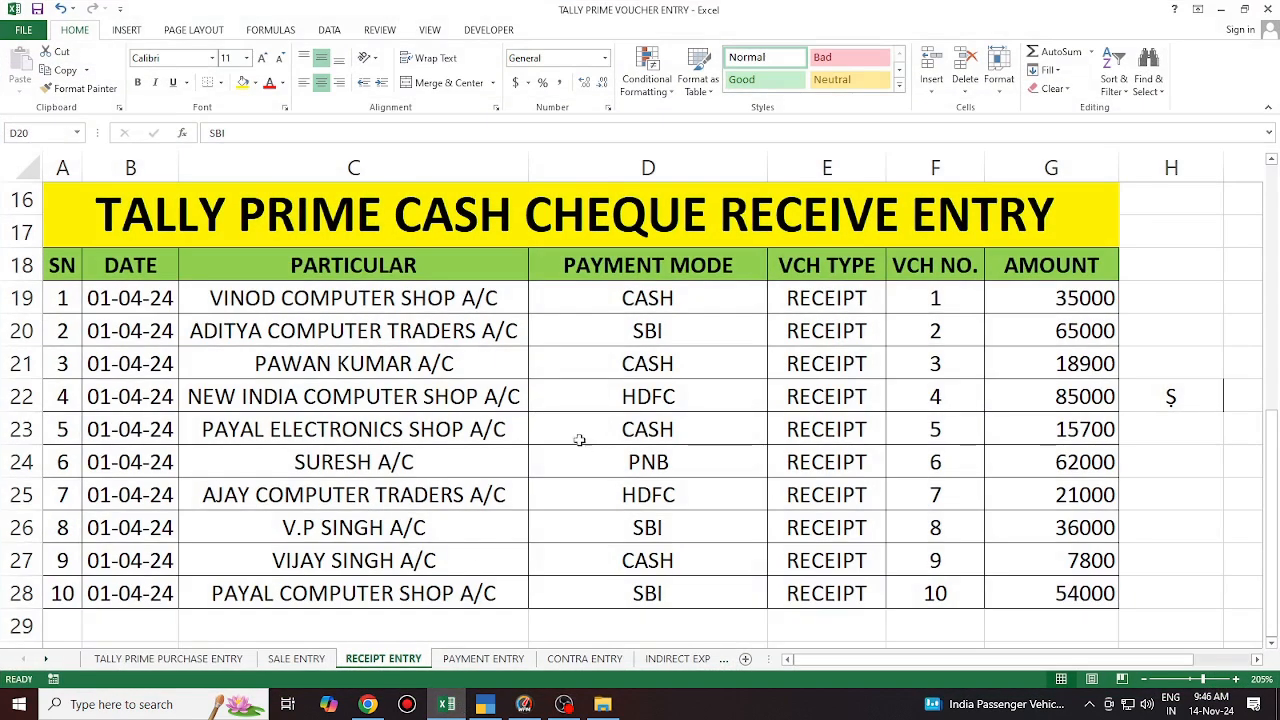
pyautogui.click(705, 400)
pyautogui.hotkey('ctrl', 'c')
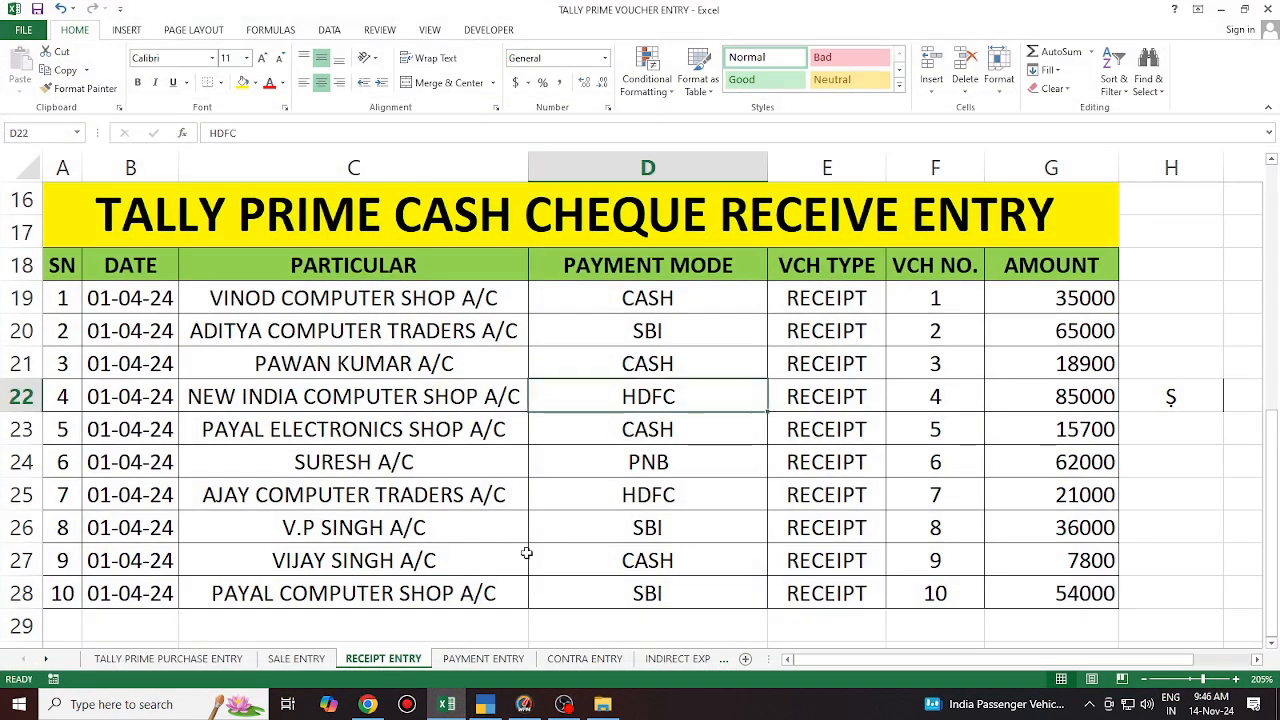
pyautogui.click(485, 705)
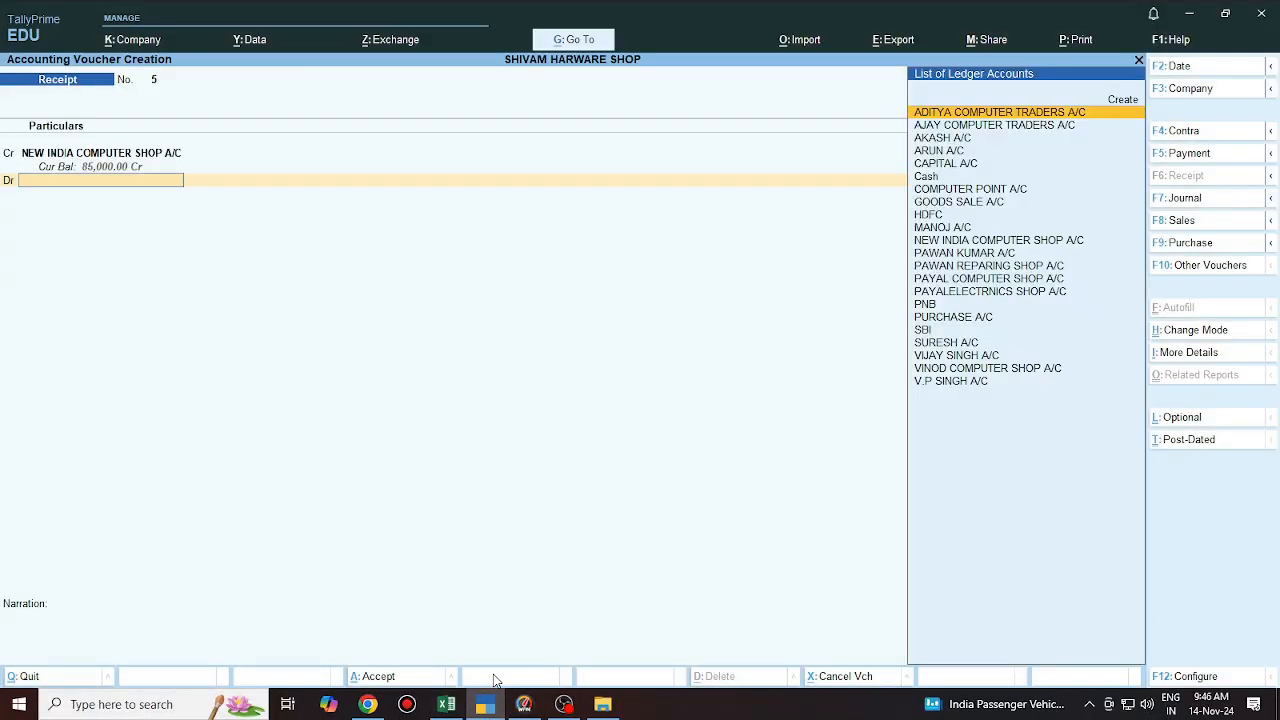
pyautogui.write('HDFC')
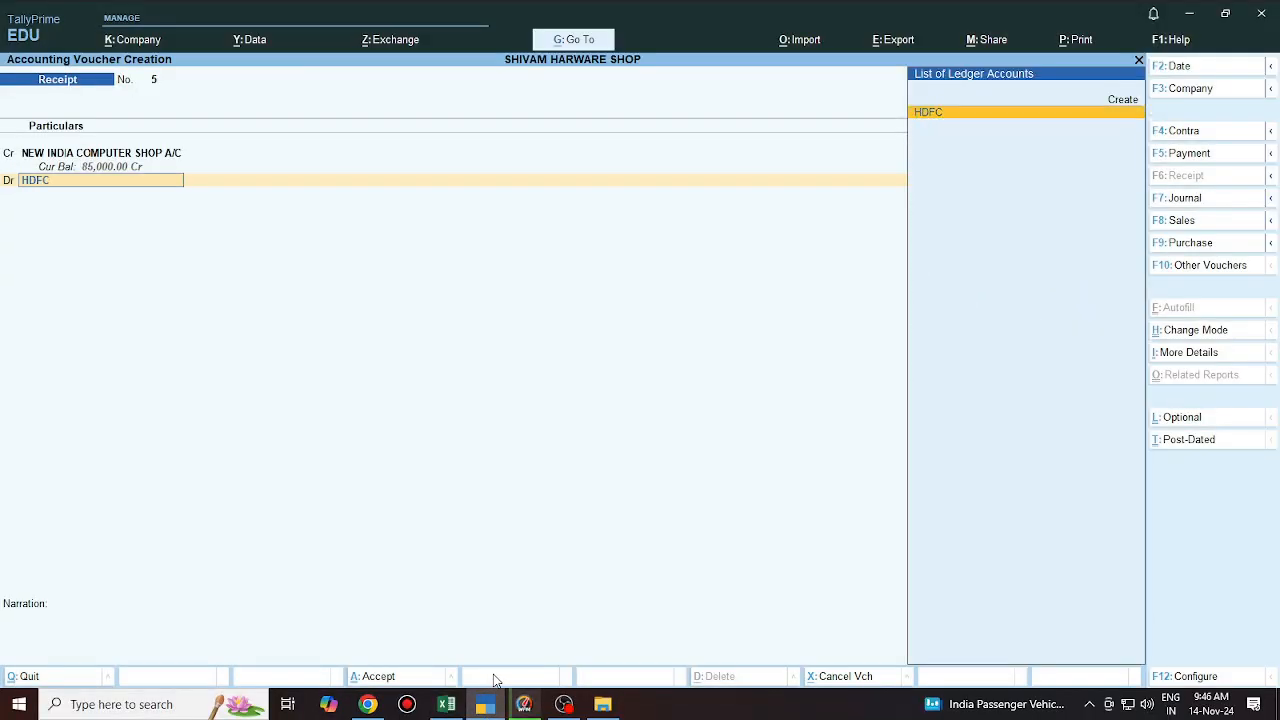
pyautogui.press('Return')
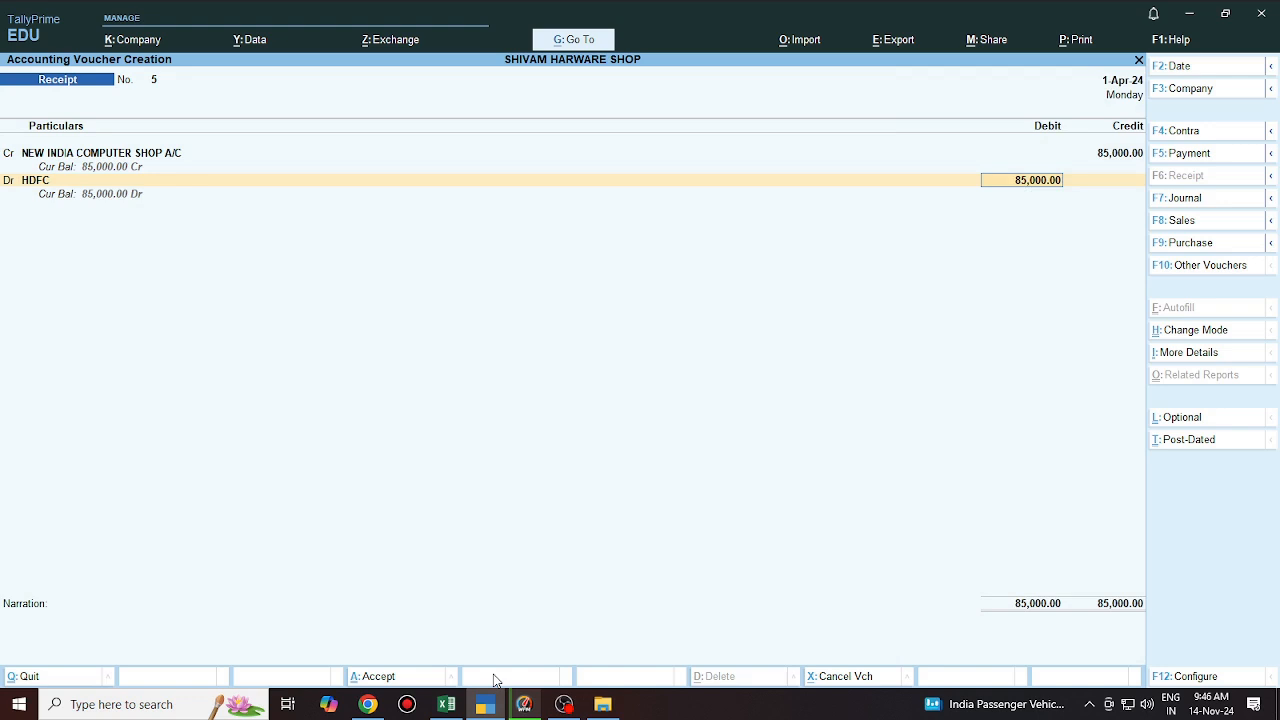
# Accept the HDFC Cheque/DD allocation with the bank name left blank, and save the receipt voucher without a narration
pyautogui.press('Return')
pyautogui.press('Return')
pyautogui.press('Return')
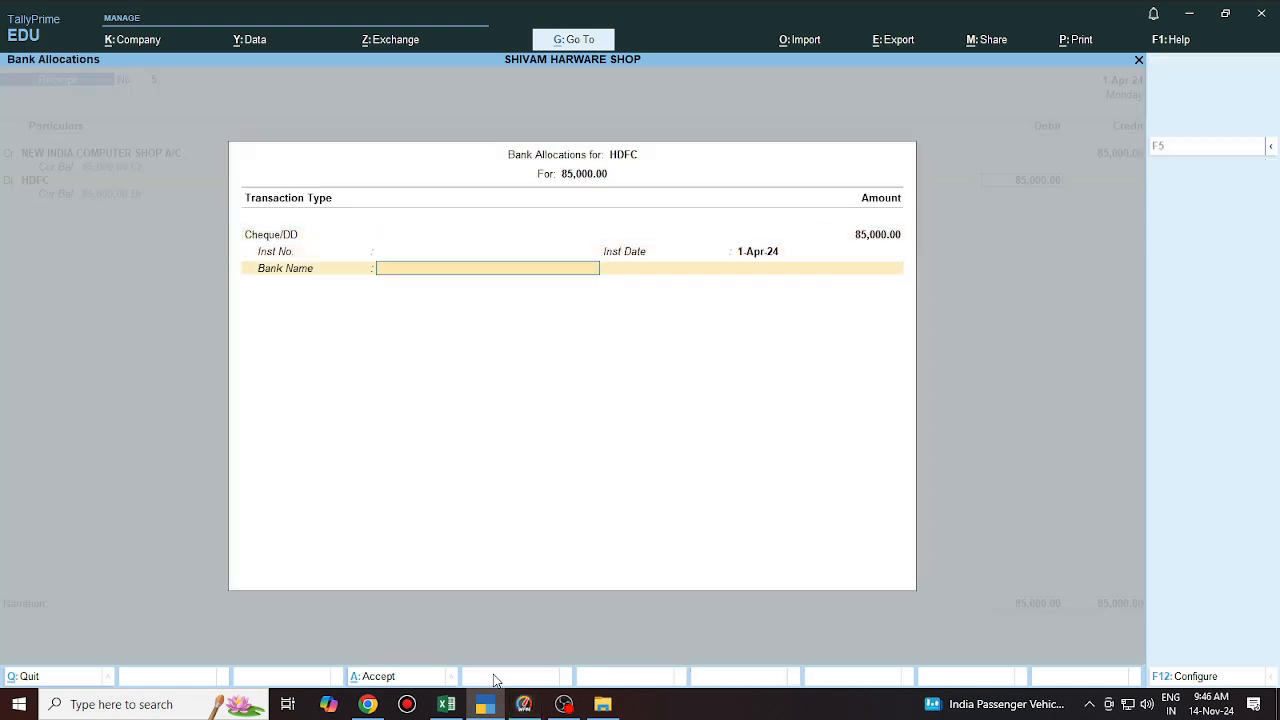
pyautogui.press('Return')
pyautogui.press('Return')
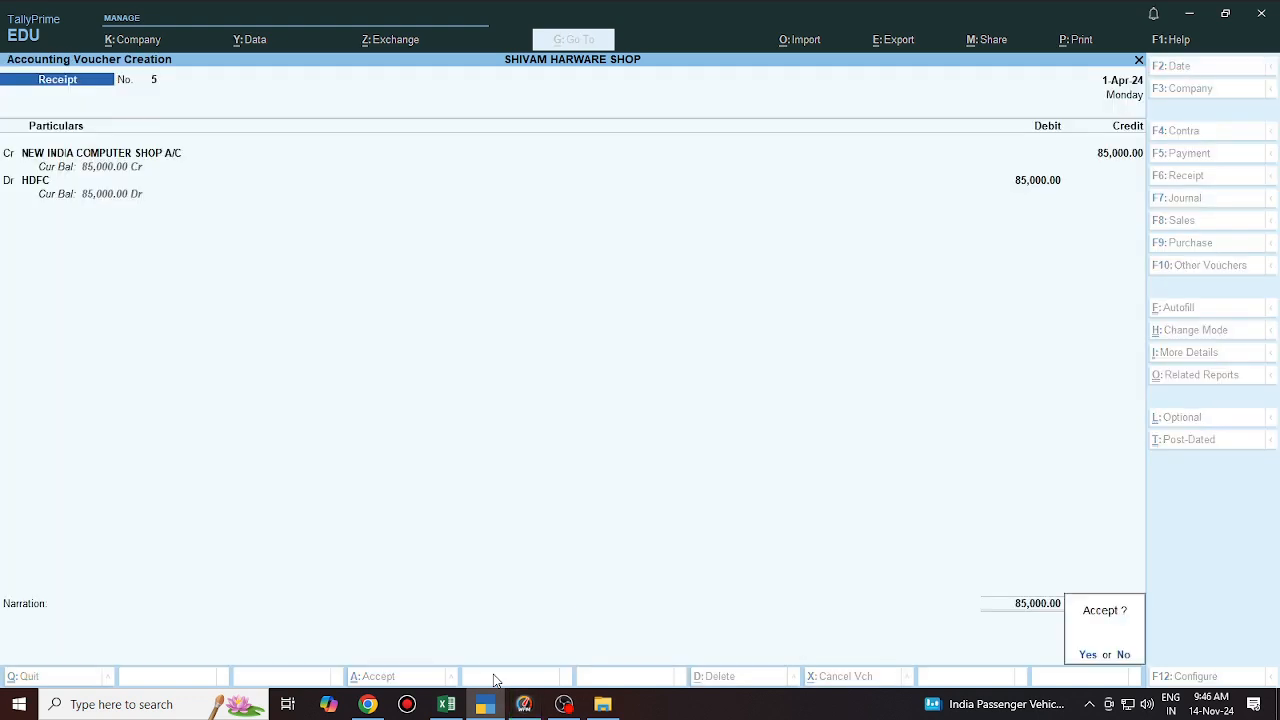
pyautogui.press('Return')
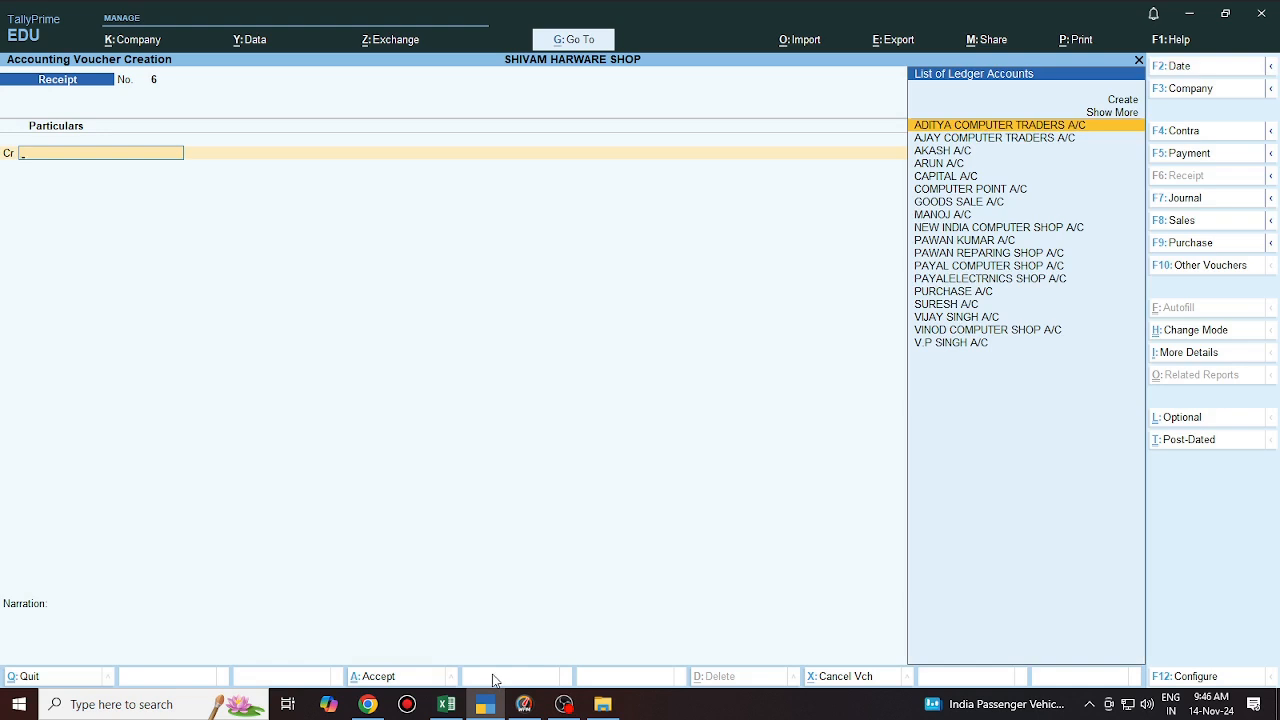
# Credit PAYALELECTRNICS SHOP A/C with 15700 in the next receipt voucher
pyautogui.write('PA')
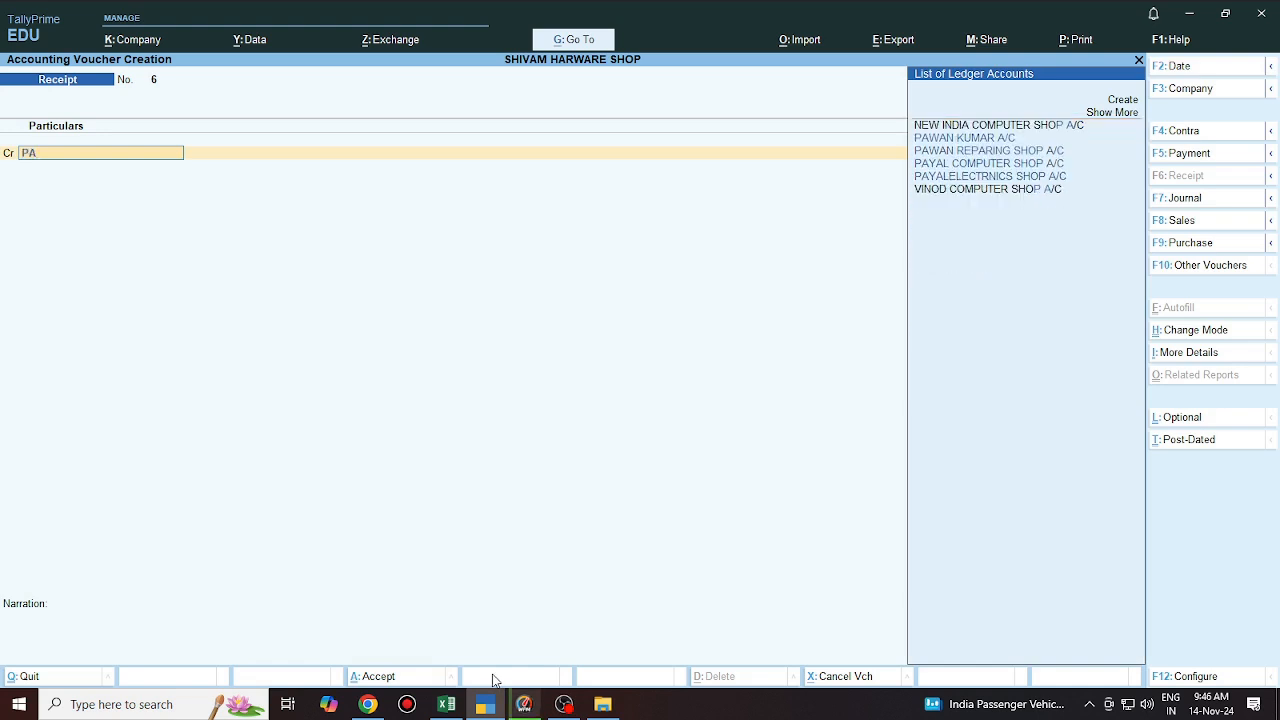
pyautogui.press('Down')
pyautogui.press('Down')
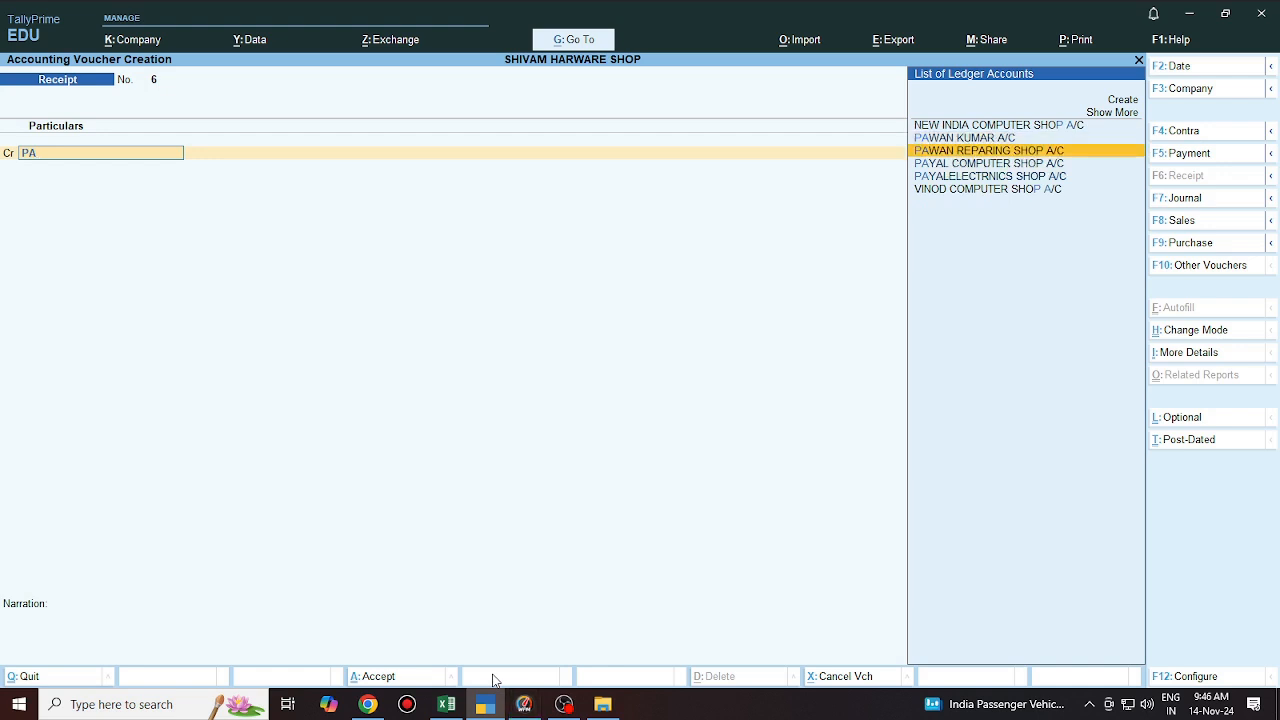
pyautogui.press('Down')
pyautogui.press('Down')
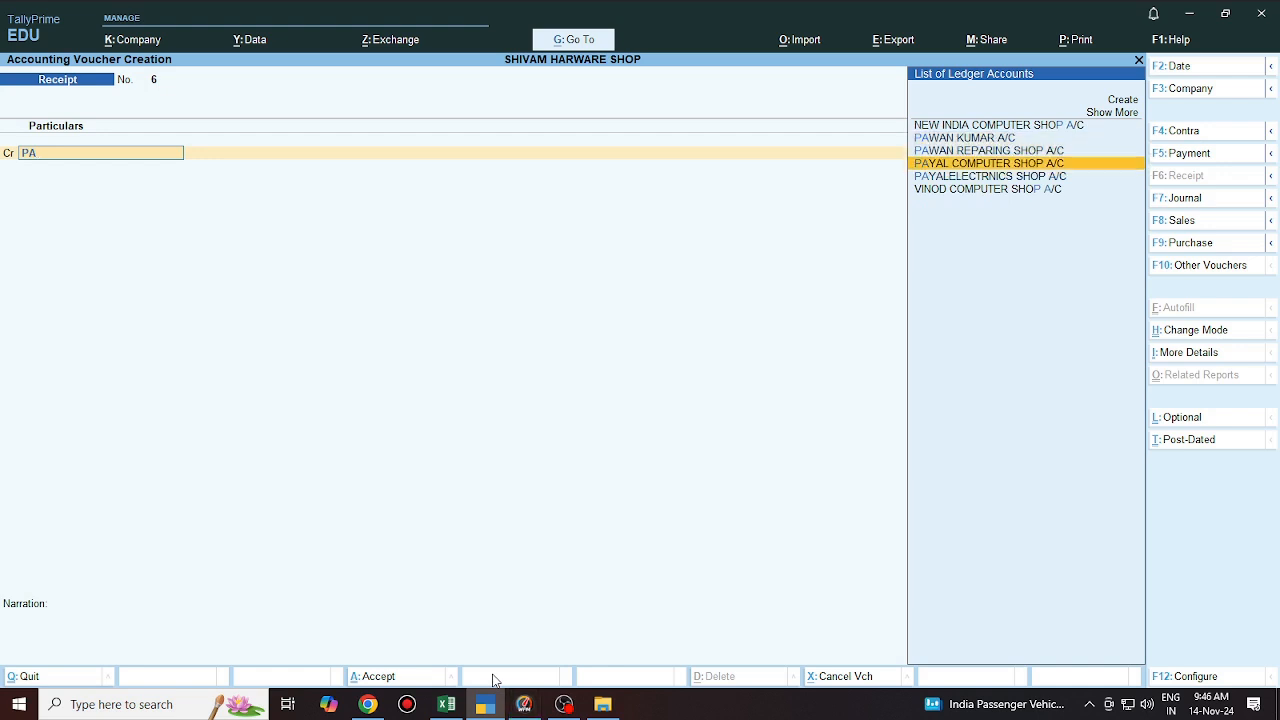
pyautogui.press('Return')
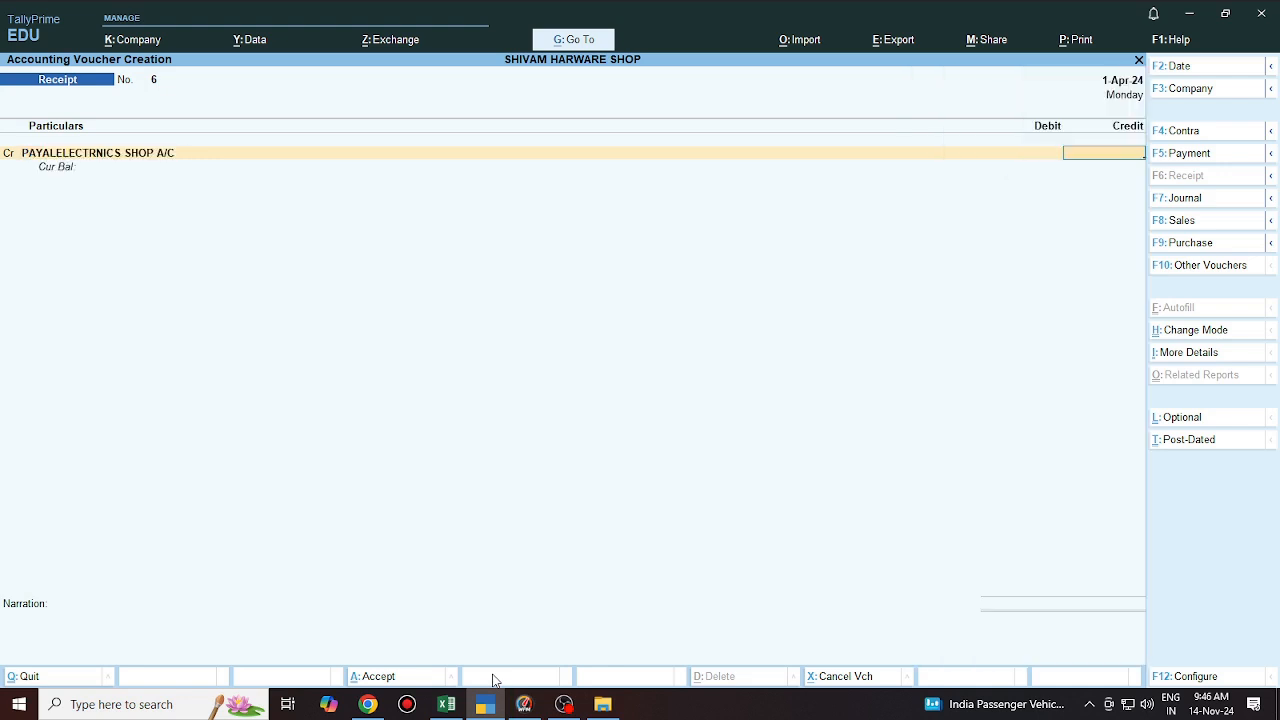
pyautogui.write('15700')
pyautogui.press('Return')
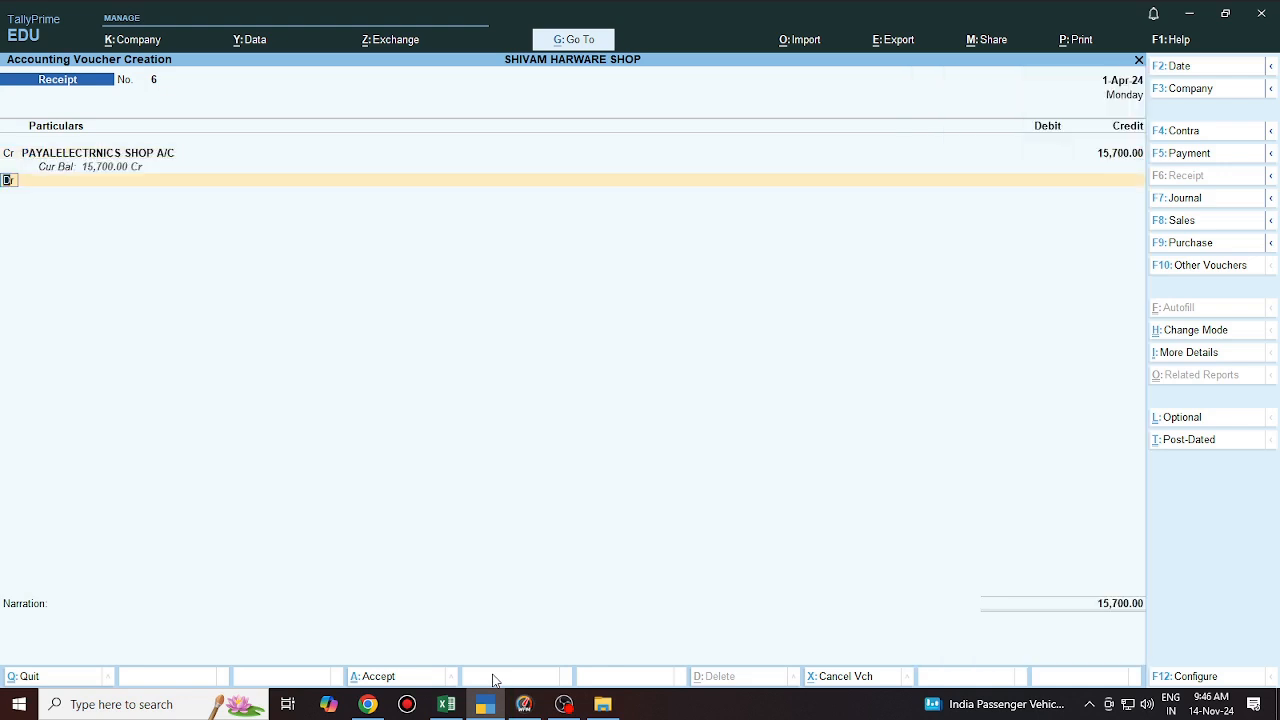
# Check the SN 5 payment mode in Excel, debit Cash for the full 15,700 in TallyPrime and save the voucher without a narration
pyautogui.press('Return')
pyautogui.click(448, 705)
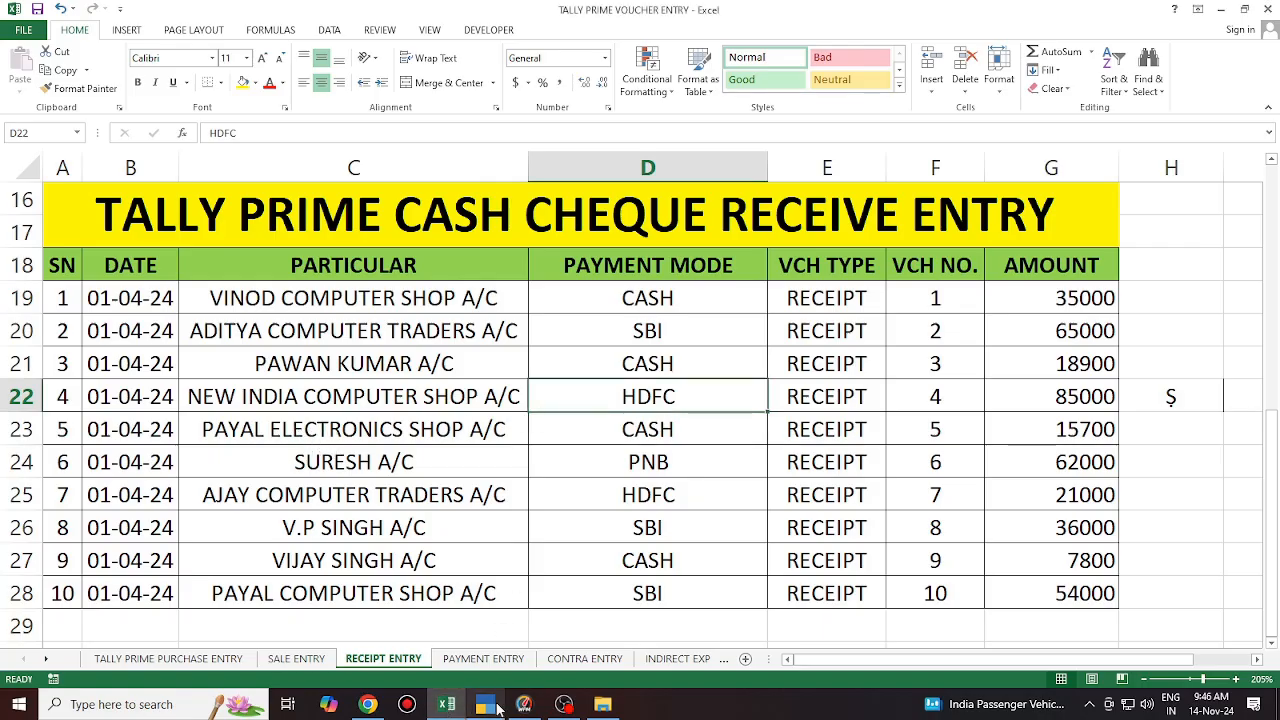
pyautogui.click(497, 706)
pyautogui.write('cash')
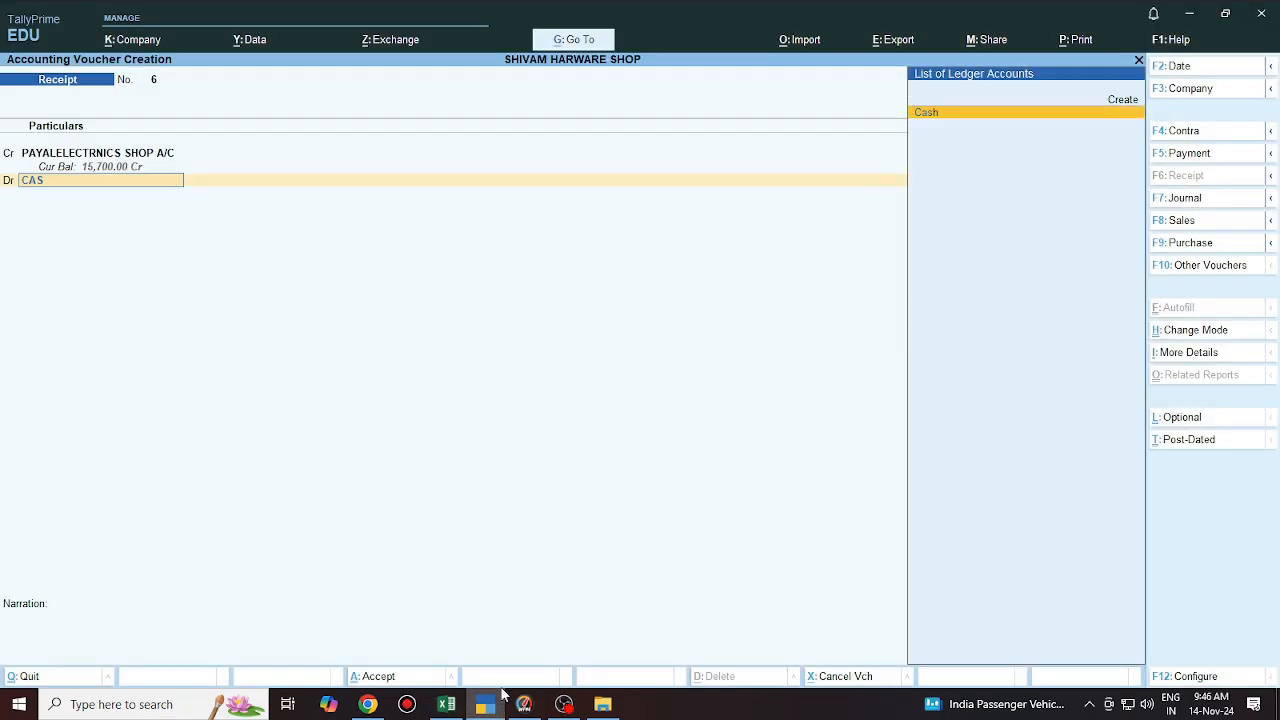
pyautogui.press('Return')
pyautogui.press('Return')
pyautogui.press('Return')
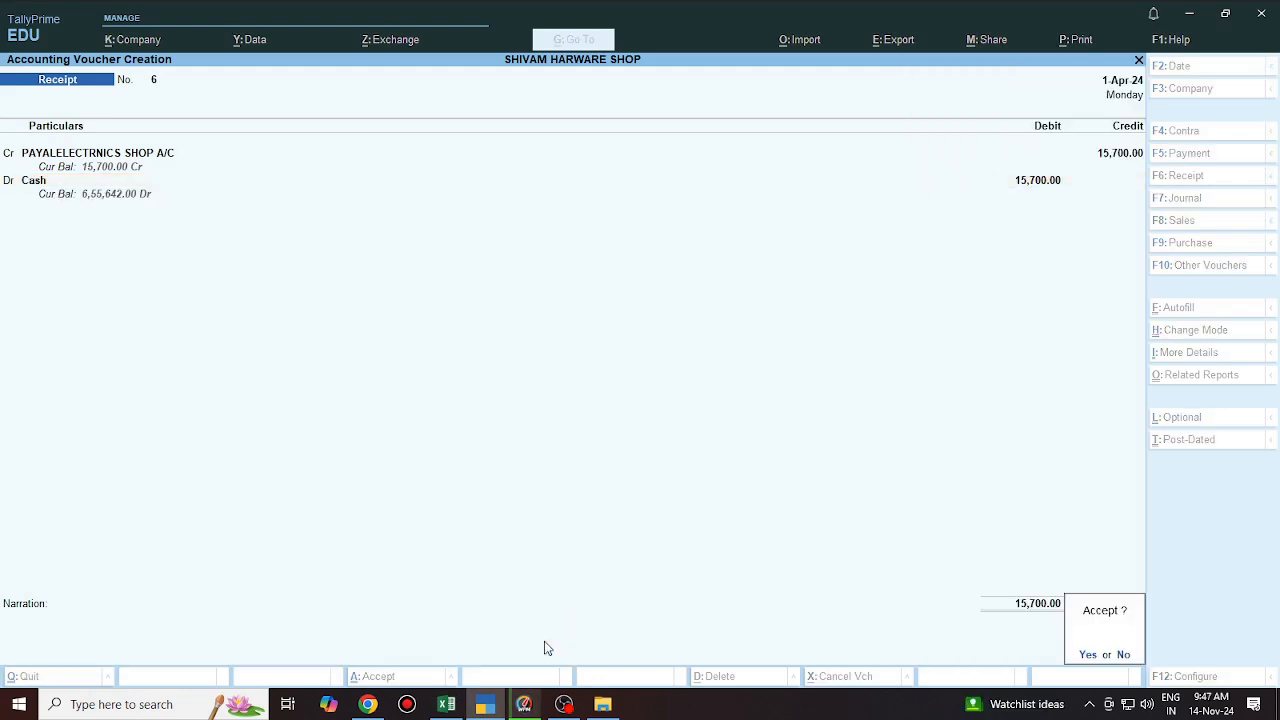
pyautogui.press('Return')
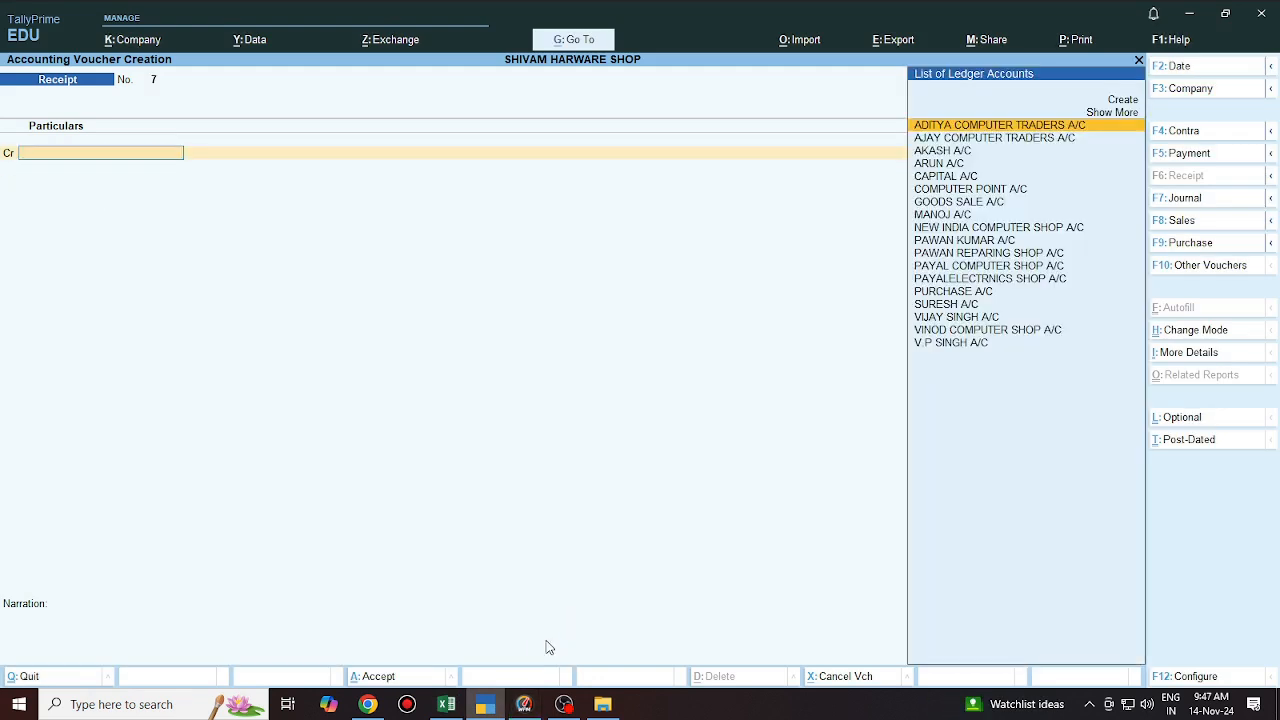
# Credit the SN 6 party's ledger account with 62000 in the next receipt voucher
pyautogui.write('SURE')
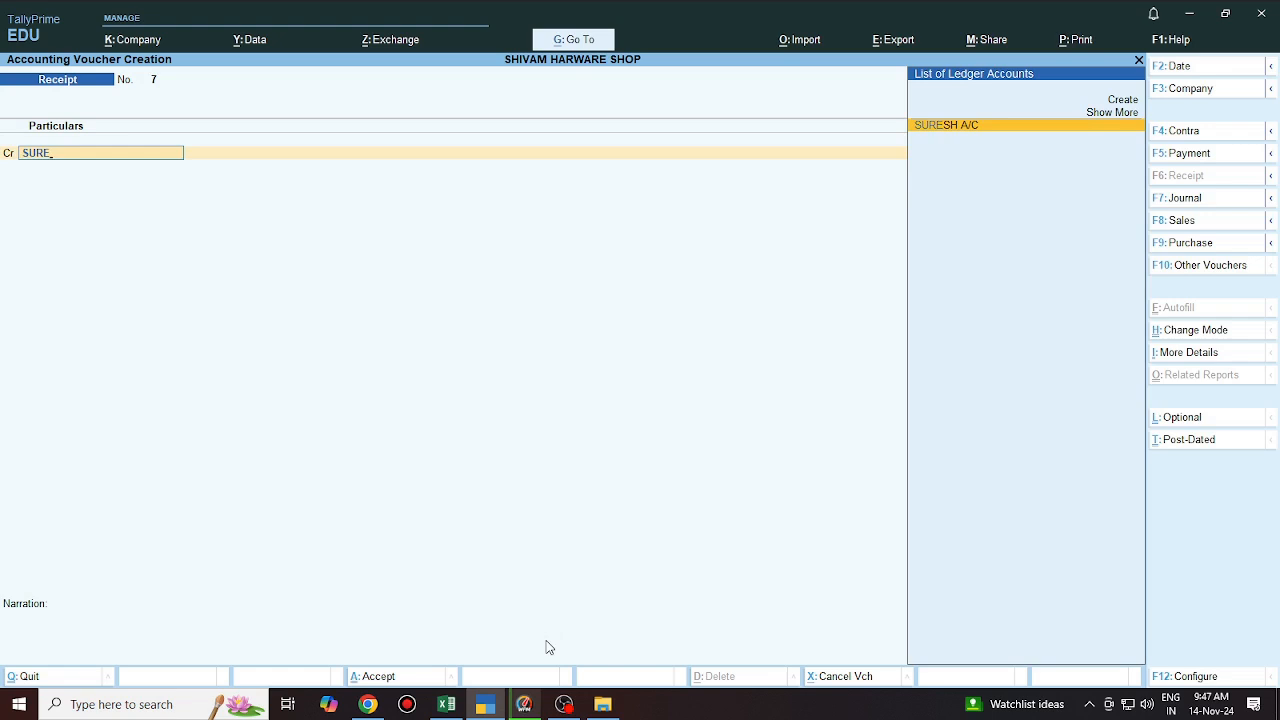
pyautogui.press('Return')
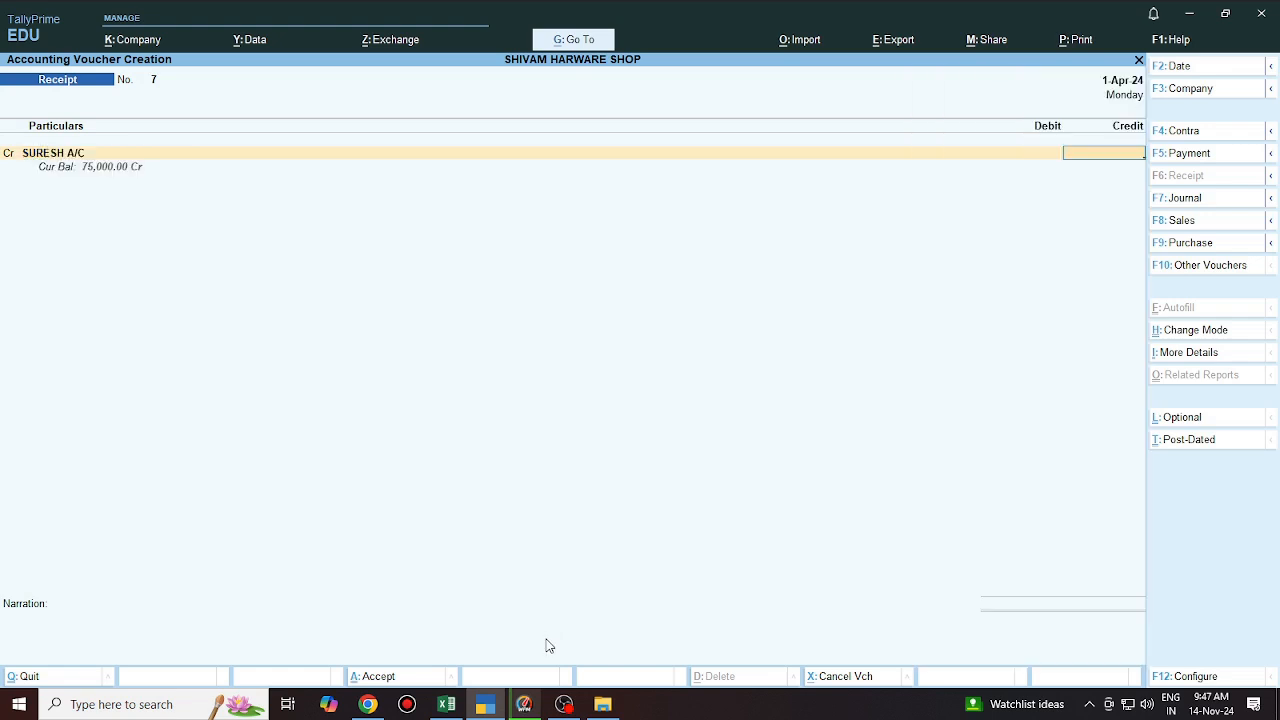
pyautogui.write('62000')
pyautogui.press('Return')
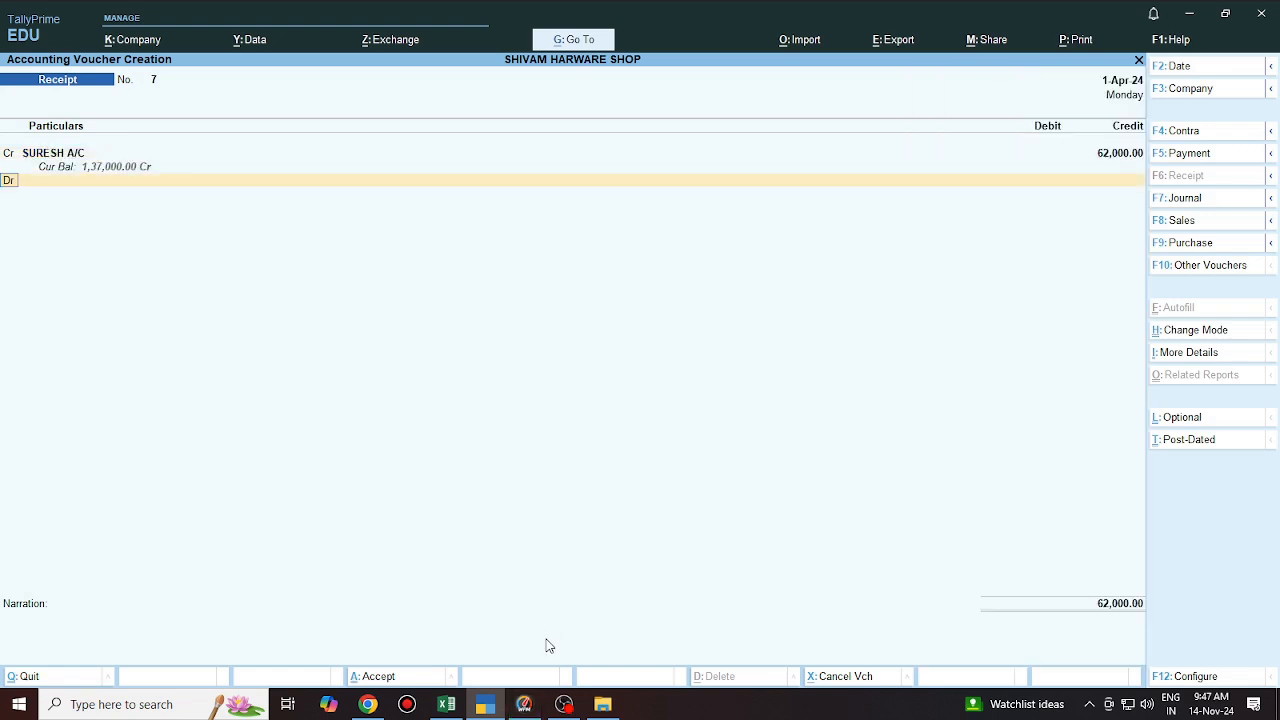
# Check the SN 6 payment mode in Excel, debit PNB for the full 62,000 in TallyPrime and save the voucher without a narration
pyautogui.click(447, 704)
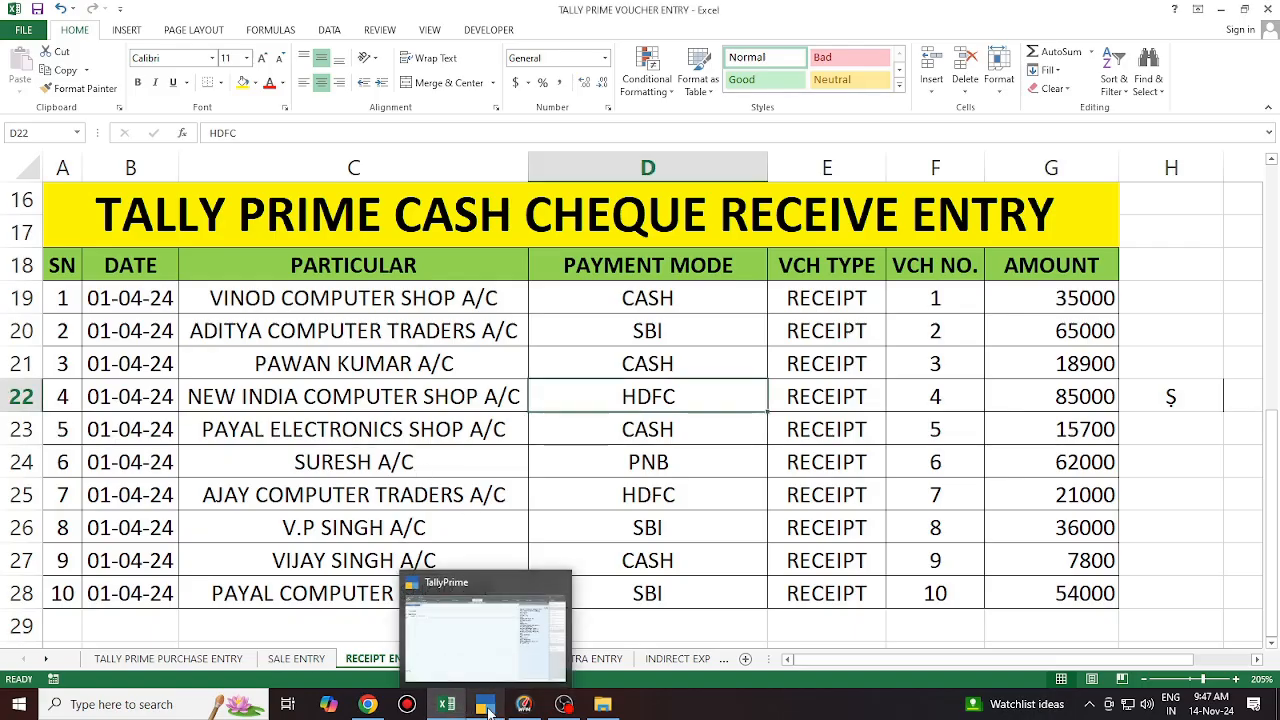
pyautogui.click(485, 705)
pyautogui.write('P')
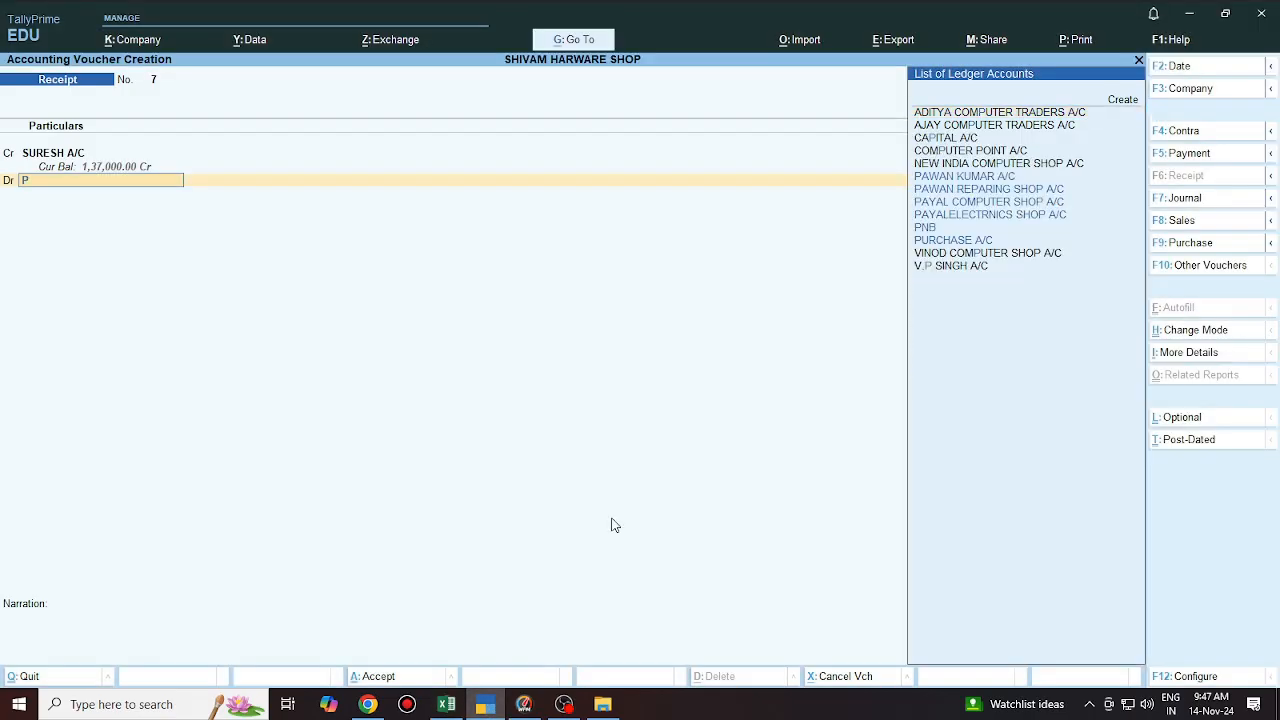
pyautogui.write('N')
pyautogui.press('Return')
pyautogui.press('Return')
pyautogui.press('Return')
pyautogui.press('Return')
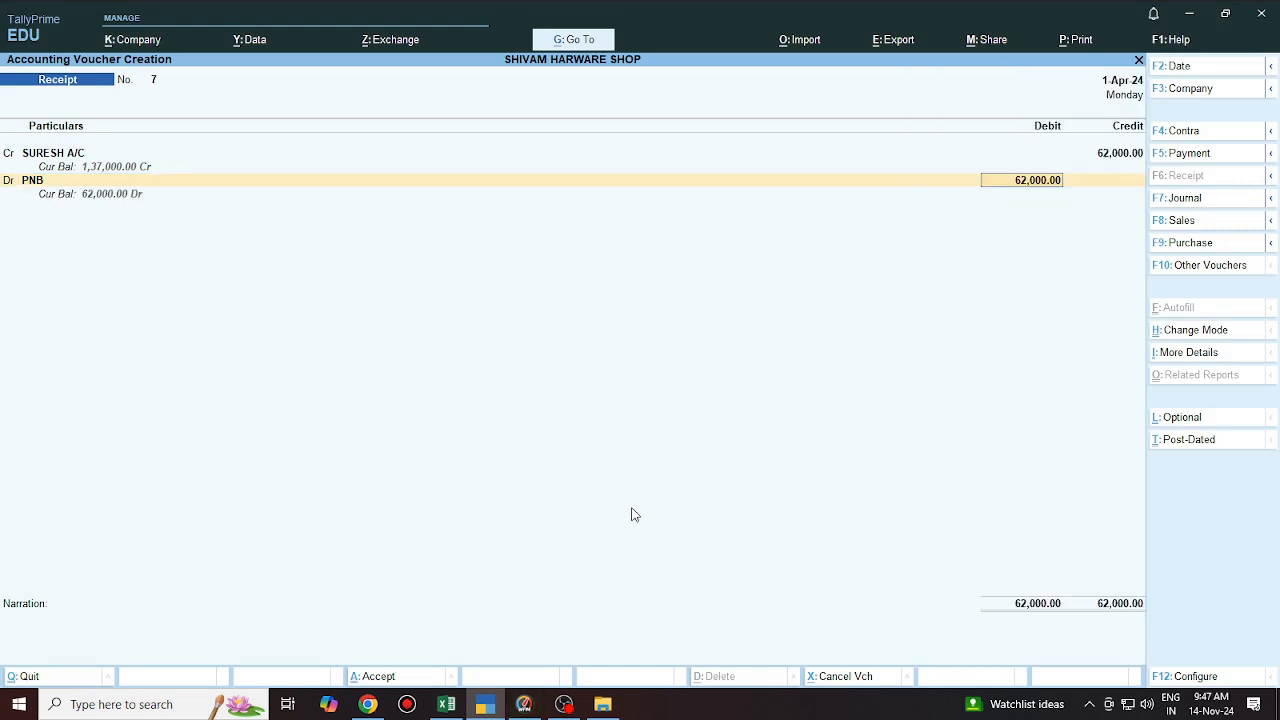
pyautogui.press('Return')
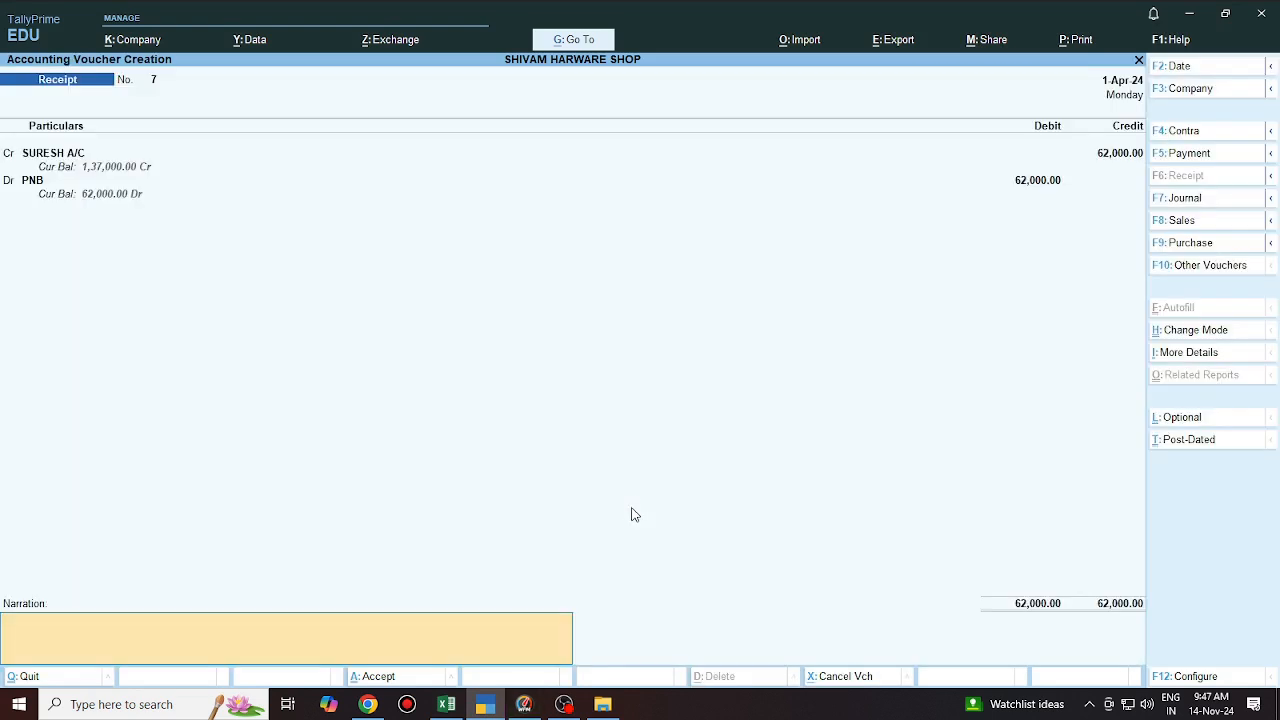
pyautogui.press('Return')
pyautogui.press('Return')
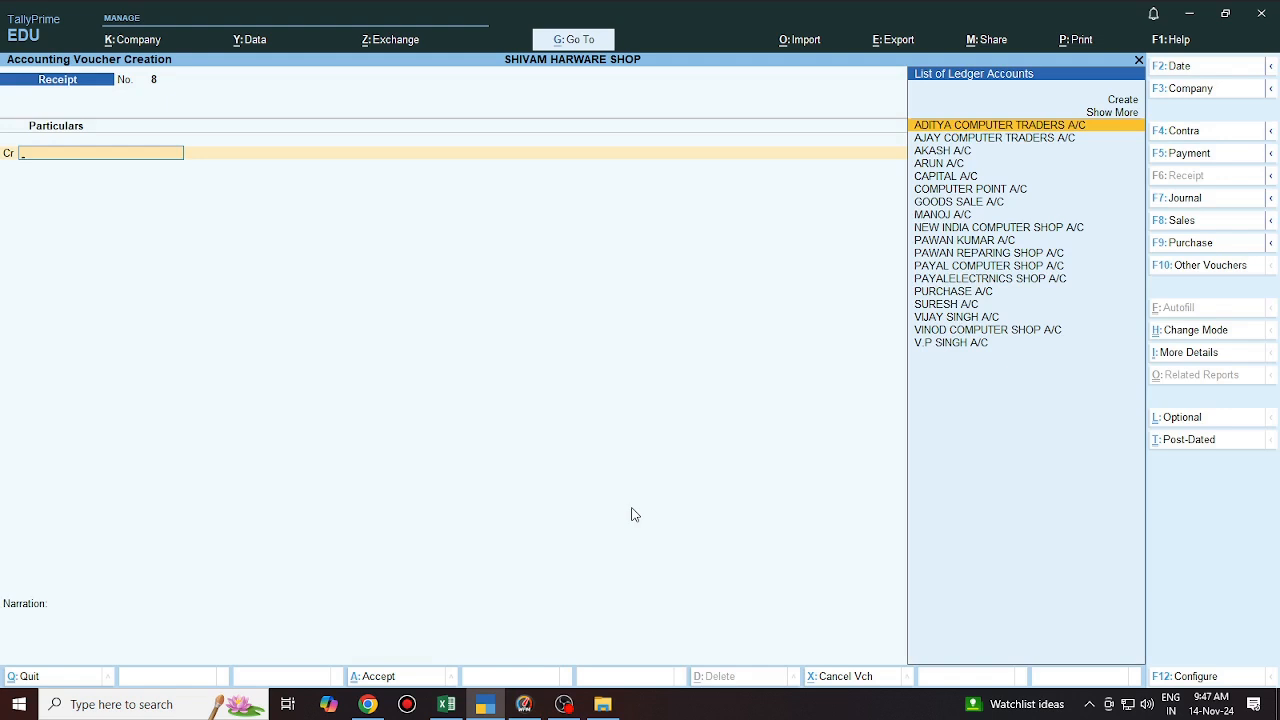
# Credit AJAY COMPUTER TRADERS A/C with 21000 in the next receipt voucher
pyautogui.write('AJAY')
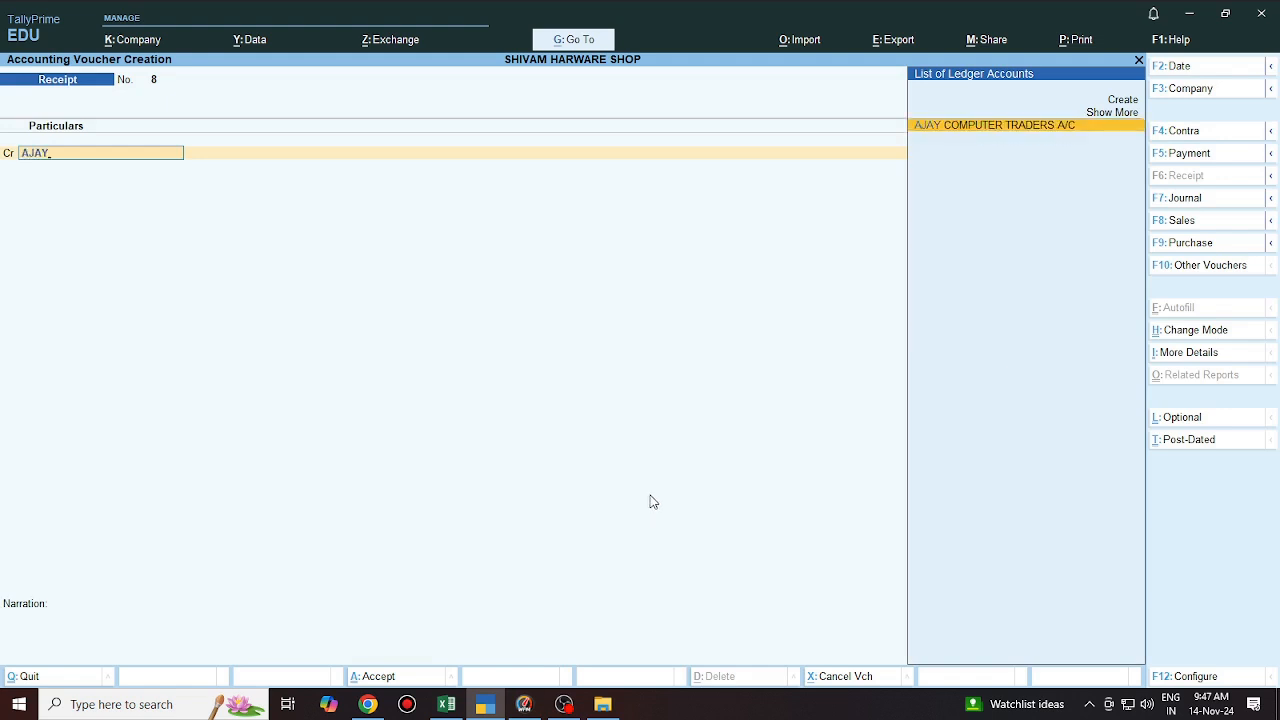
pyautogui.press('Return')
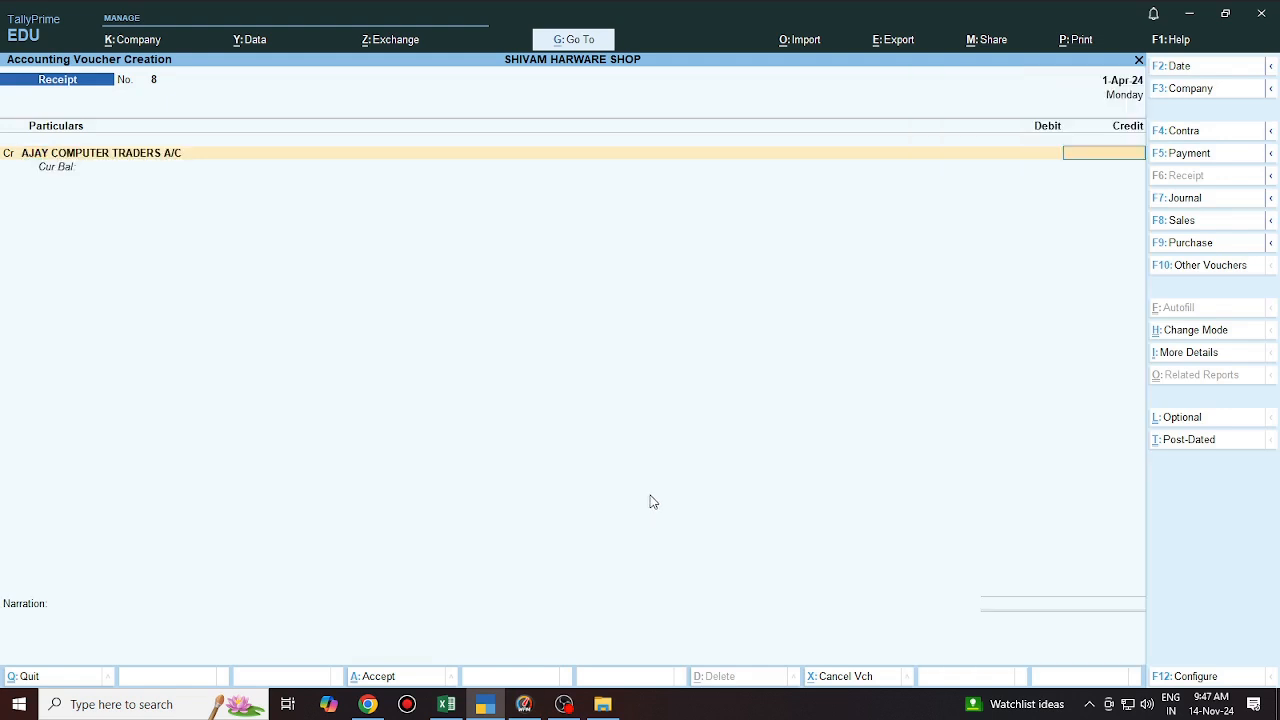
pyautogui.write('21000')
pyautogui.press('Return')
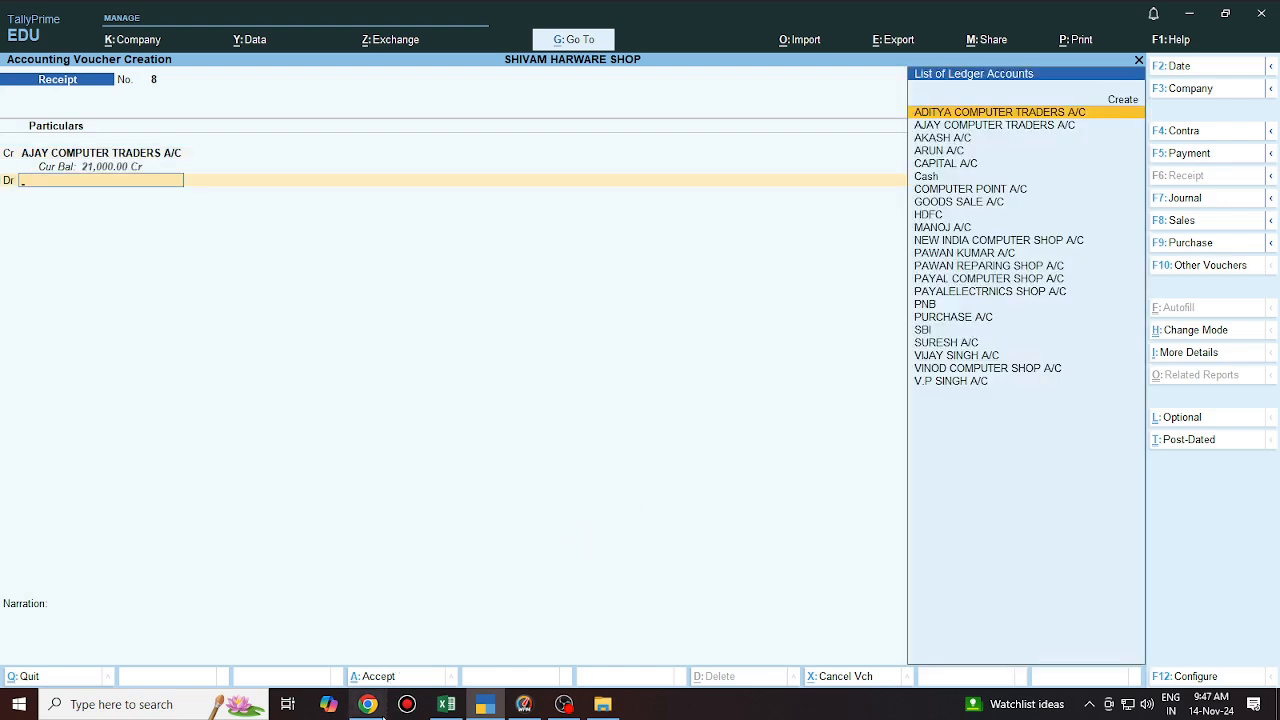
# Check AJAY COMPUTER TRADERS' payment mode in the Excel receipt list, and debit HDFC for the full 21,000 in TallyPrime
pyautogui.click(446, 704)
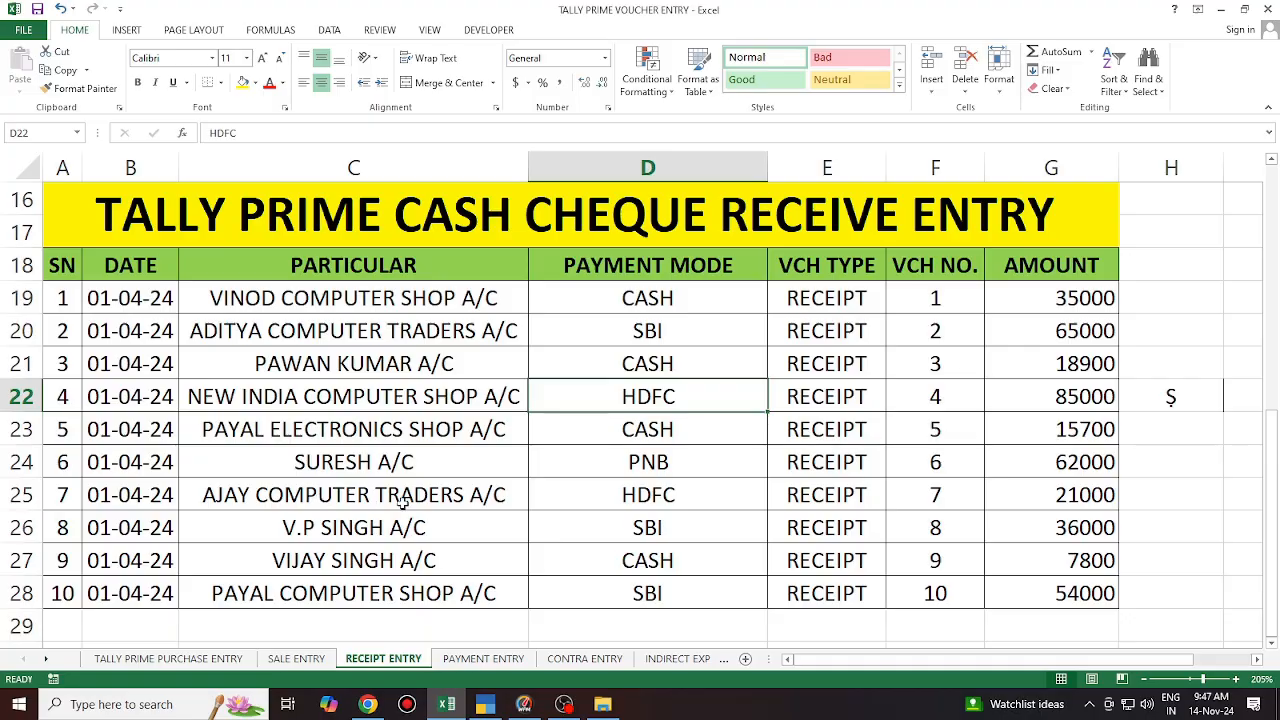
pyautogui.click(486, 706)
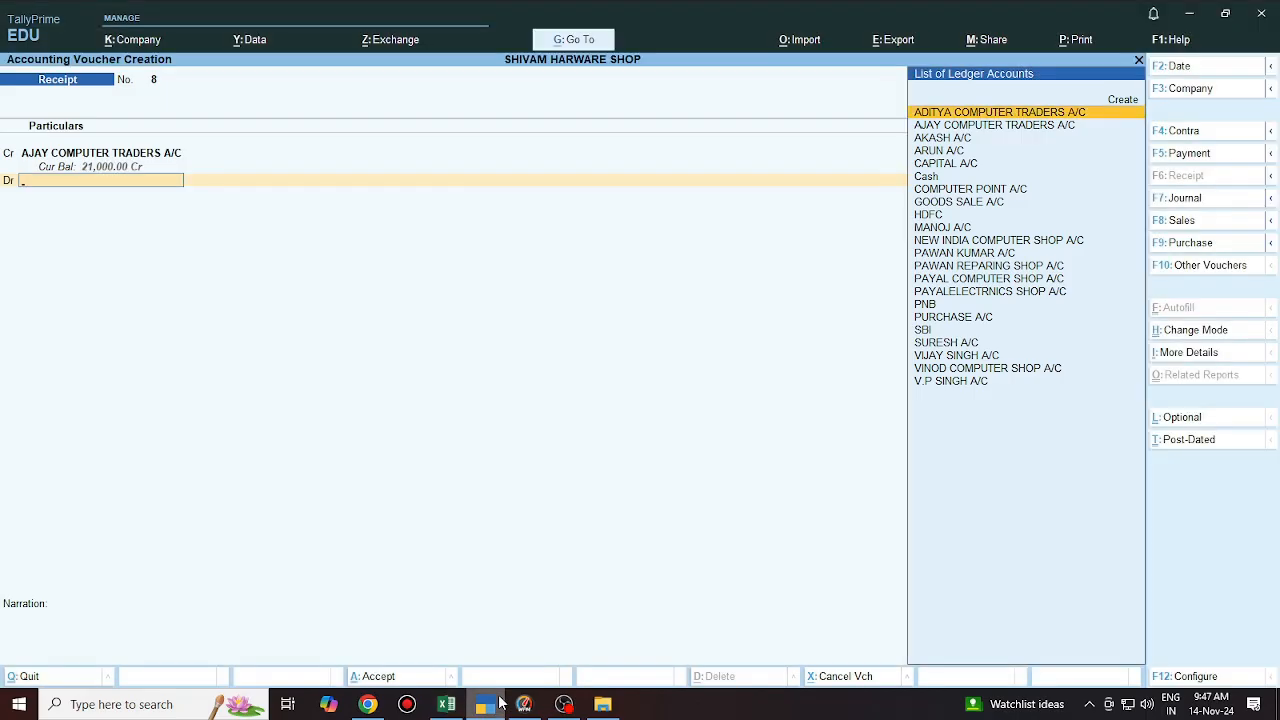
pyautogui.write('HDFC')
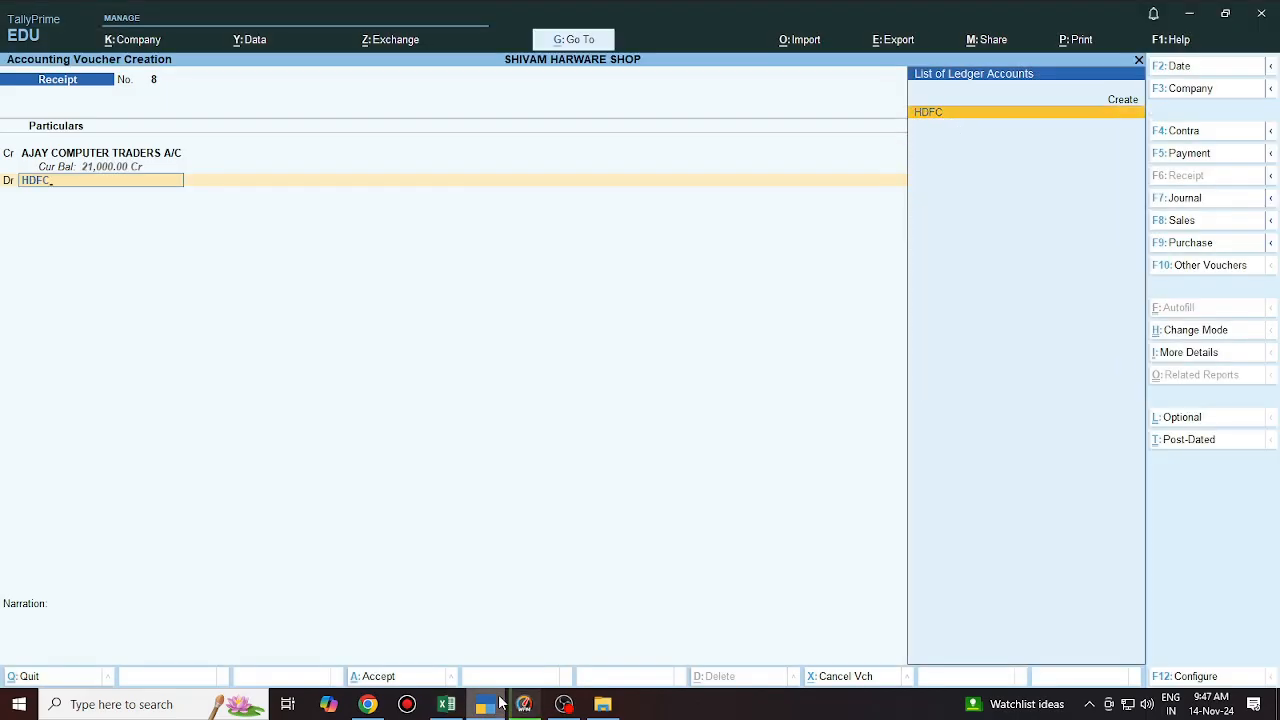
pyautogui.press('Return')
pyautogui.press('Return')
# Accept the HDFC Cheque/DD allocation dated 1-Apr-24 with instrument number and bank name left blank, and save the voucher without a narration
pyautogui.press('Return')
pyautogui.press('Return')
pyautogui.press('Return')
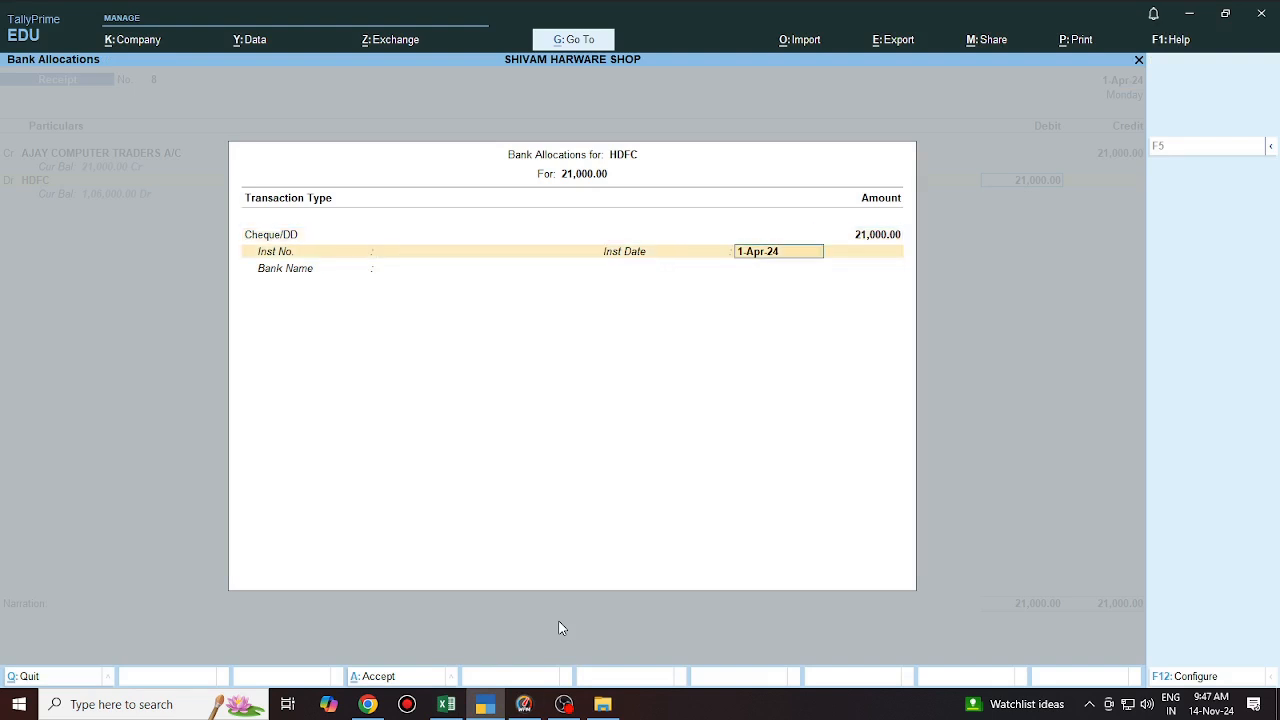
pyautogui.press('Return')
pyautogui.press('Return')
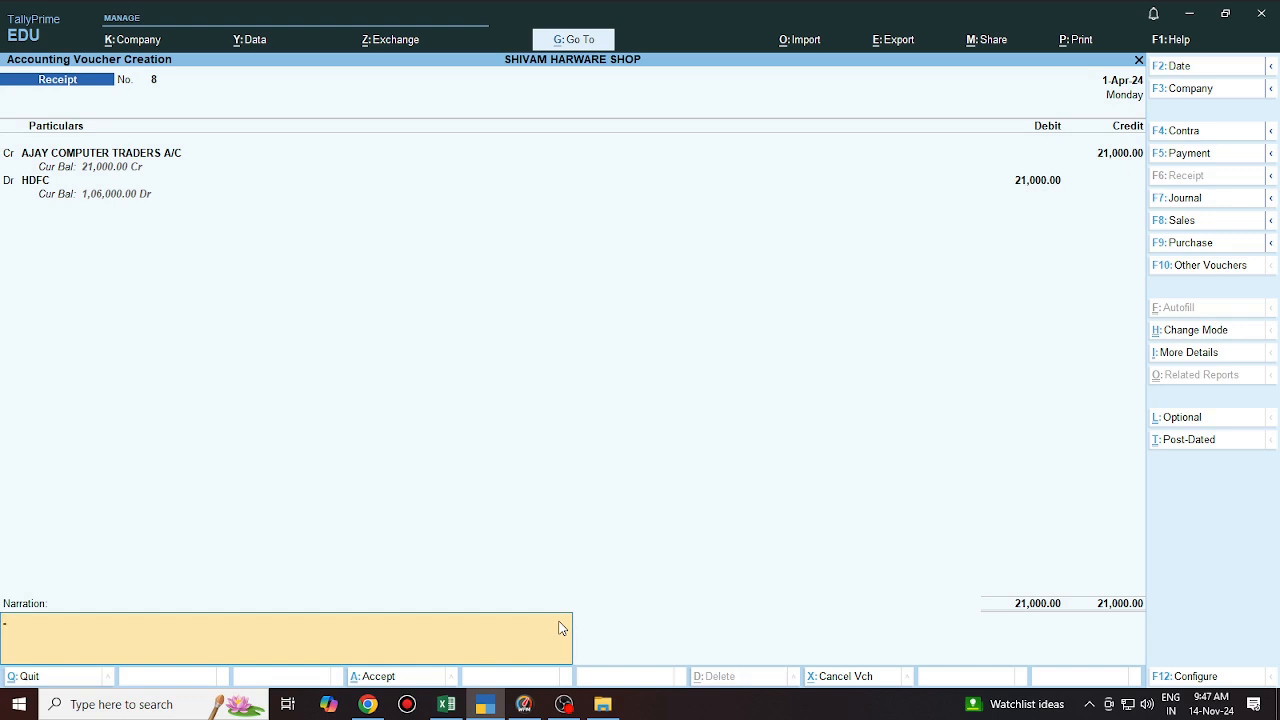
pyautogui.press('Return')
pyautogui.press('y')
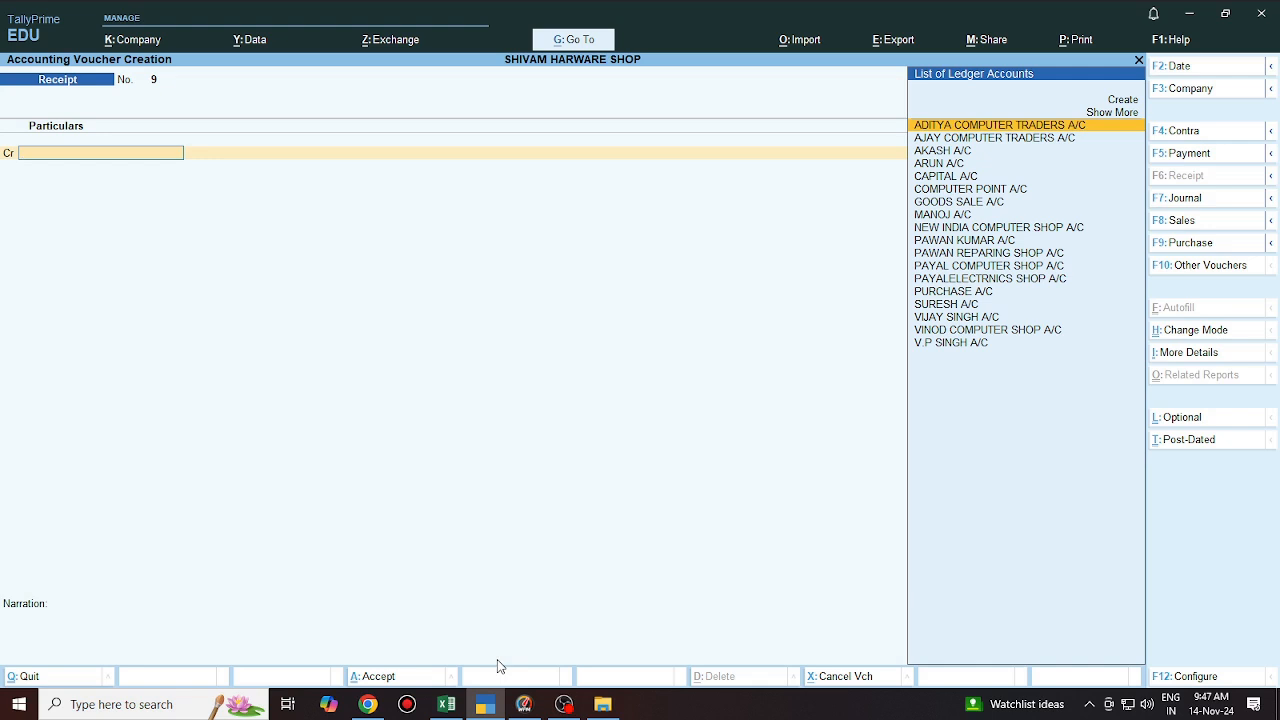
# Credit the SN 8 party's ledger account with 36000 in the next receipt voucher
pyautogui.write('V')
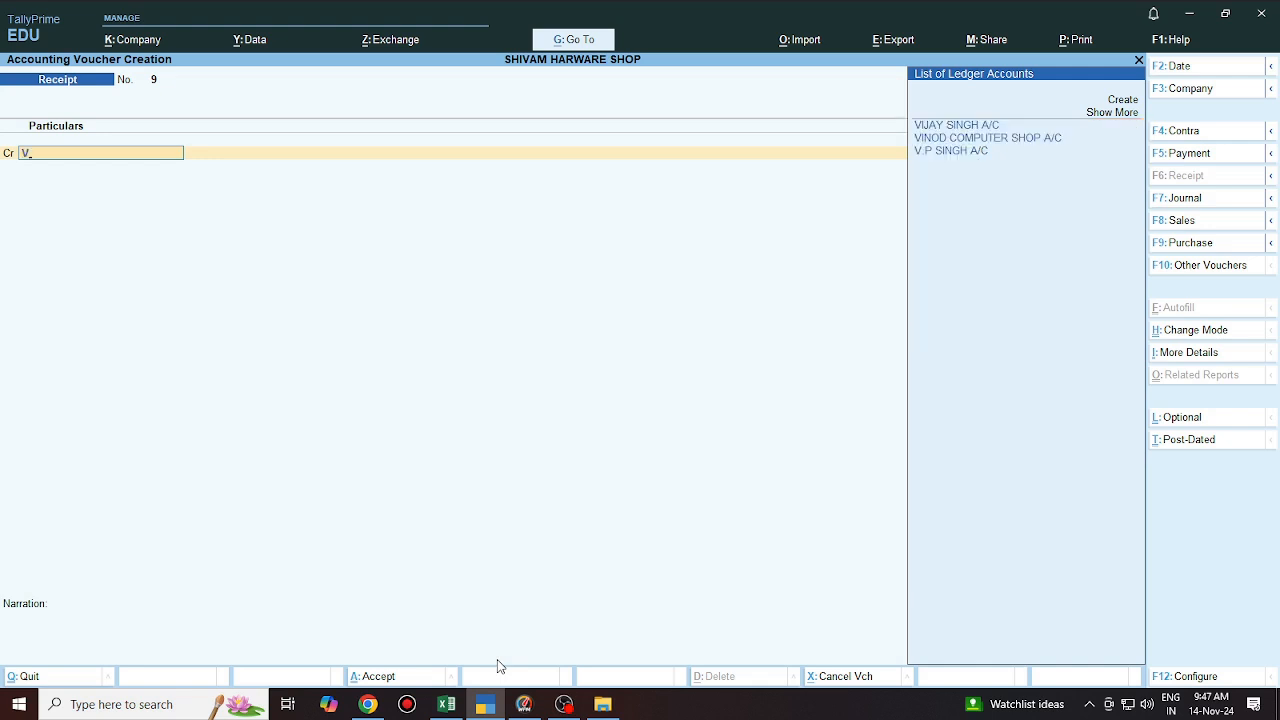
pyautogui.press('Down')
pyautogui.press('Down')
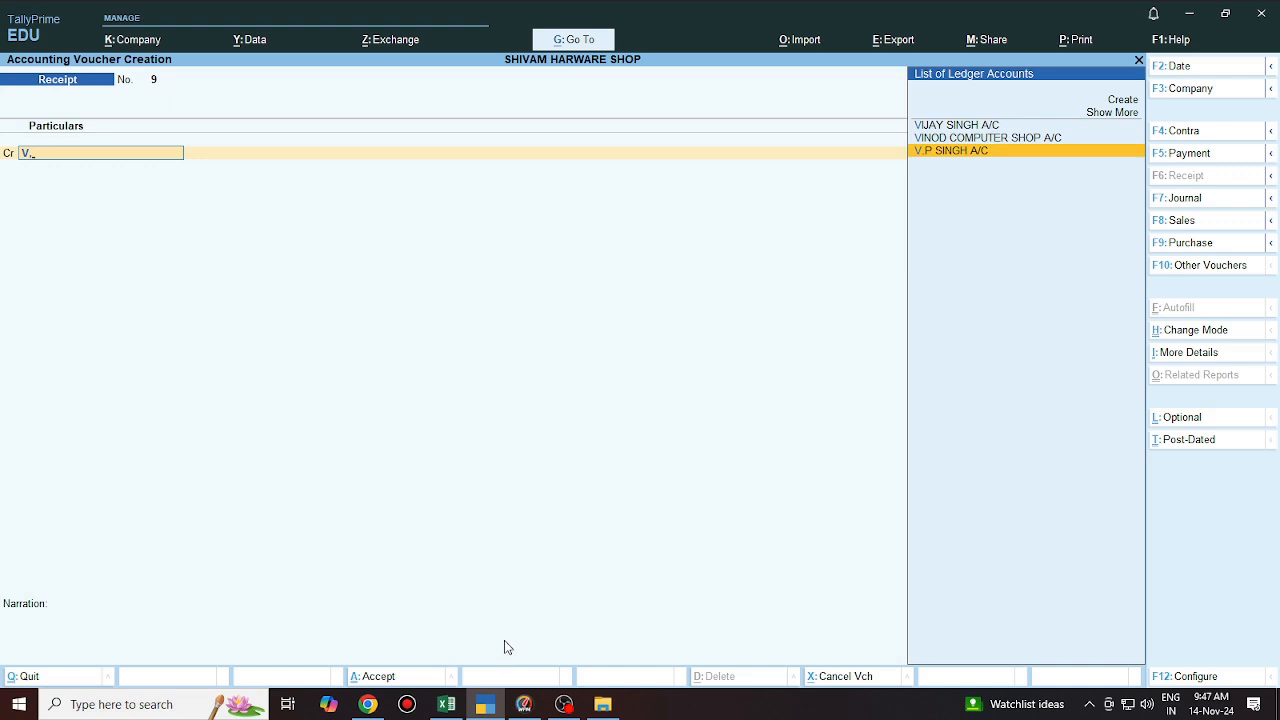
pyautogui.press('Return')
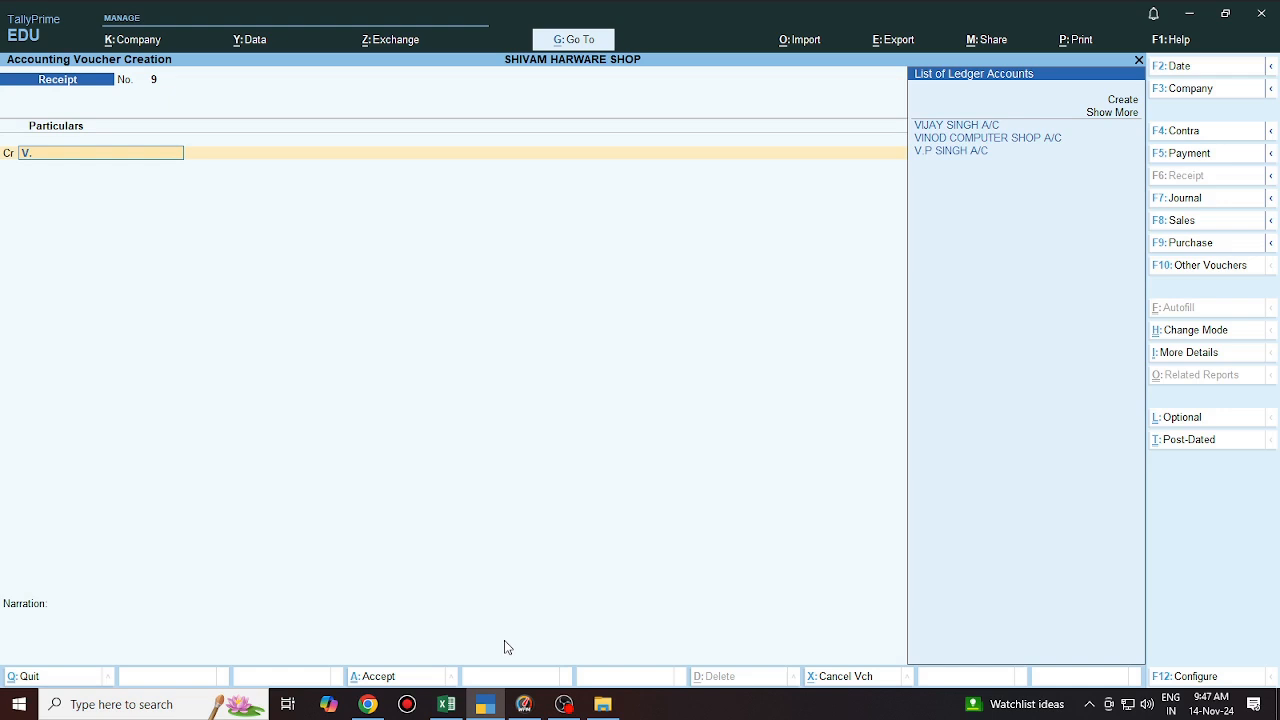
pyautogui.press('Down')
pyautogui.press('Down')
pyautogui.press('Down')
pyautogui.press('Return')
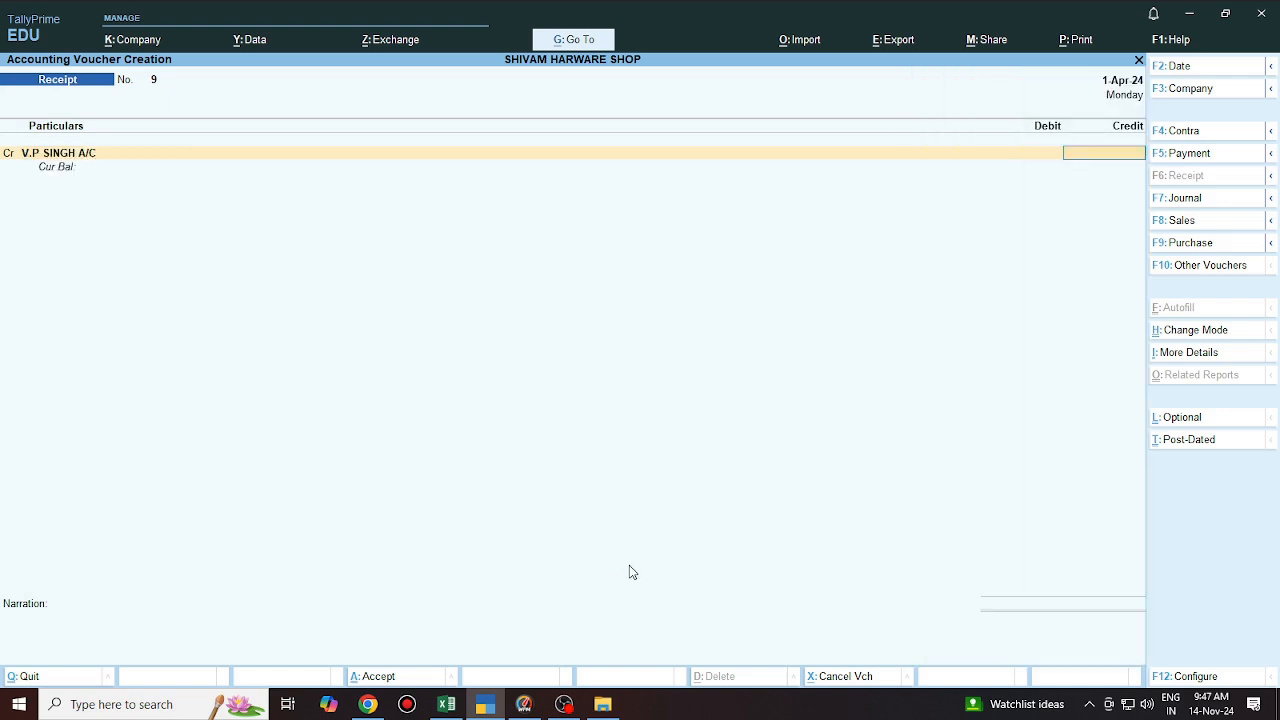
pyautogui.write('36000')
pyautogui.press('Return')
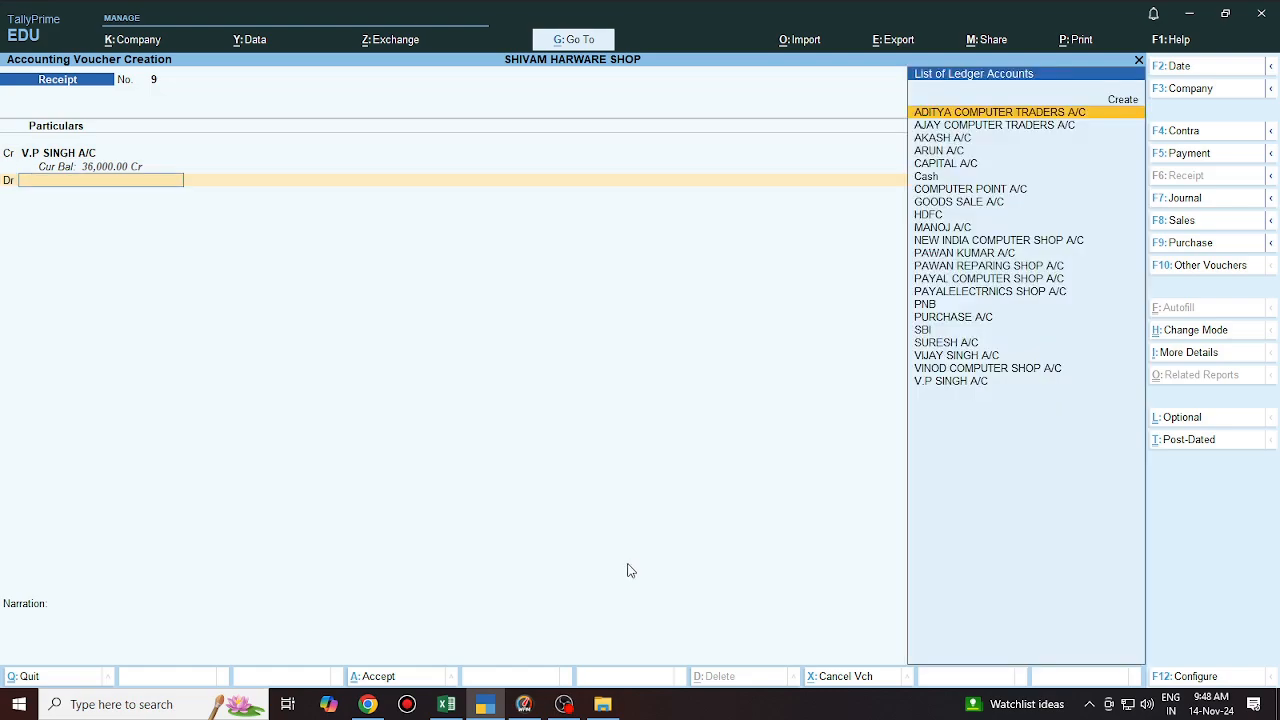
# Check the SN 8 payment mode in the Excel receipt list, and debit SBI for the full 36,000 in TallyPrime
pyautogui.hotkey('alt', 'Tab')
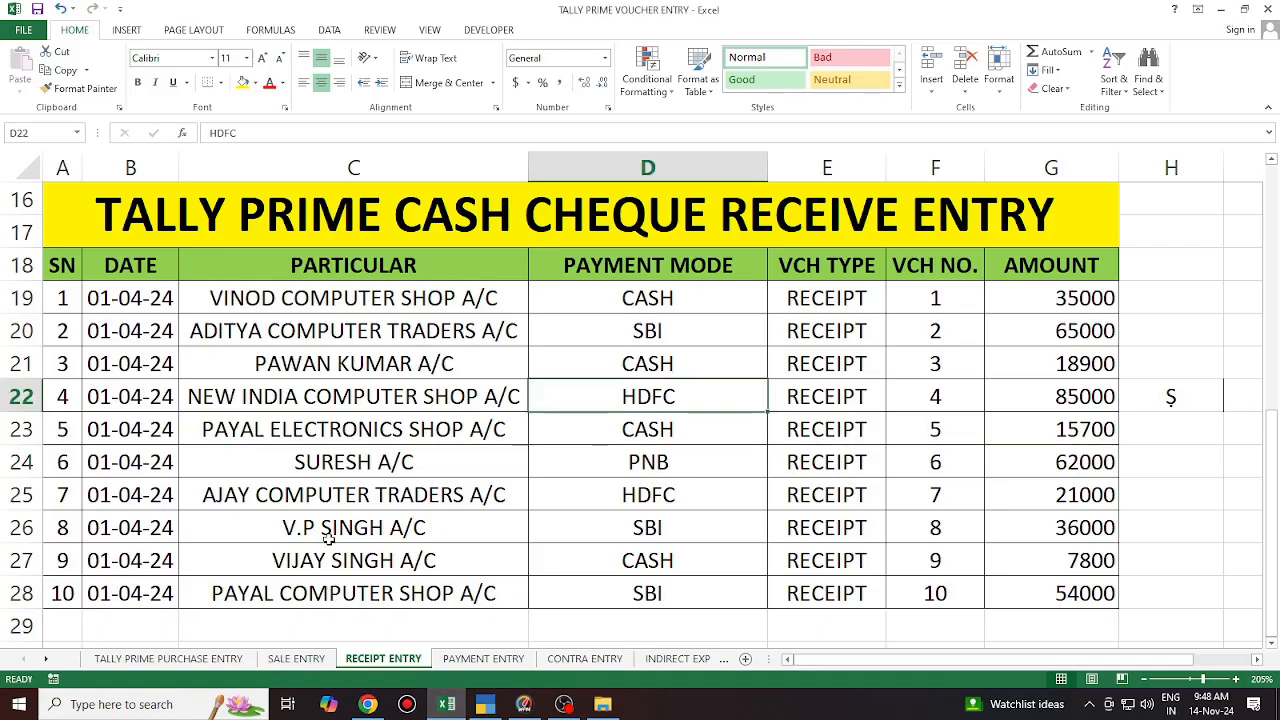
pyautogui.press('Down')
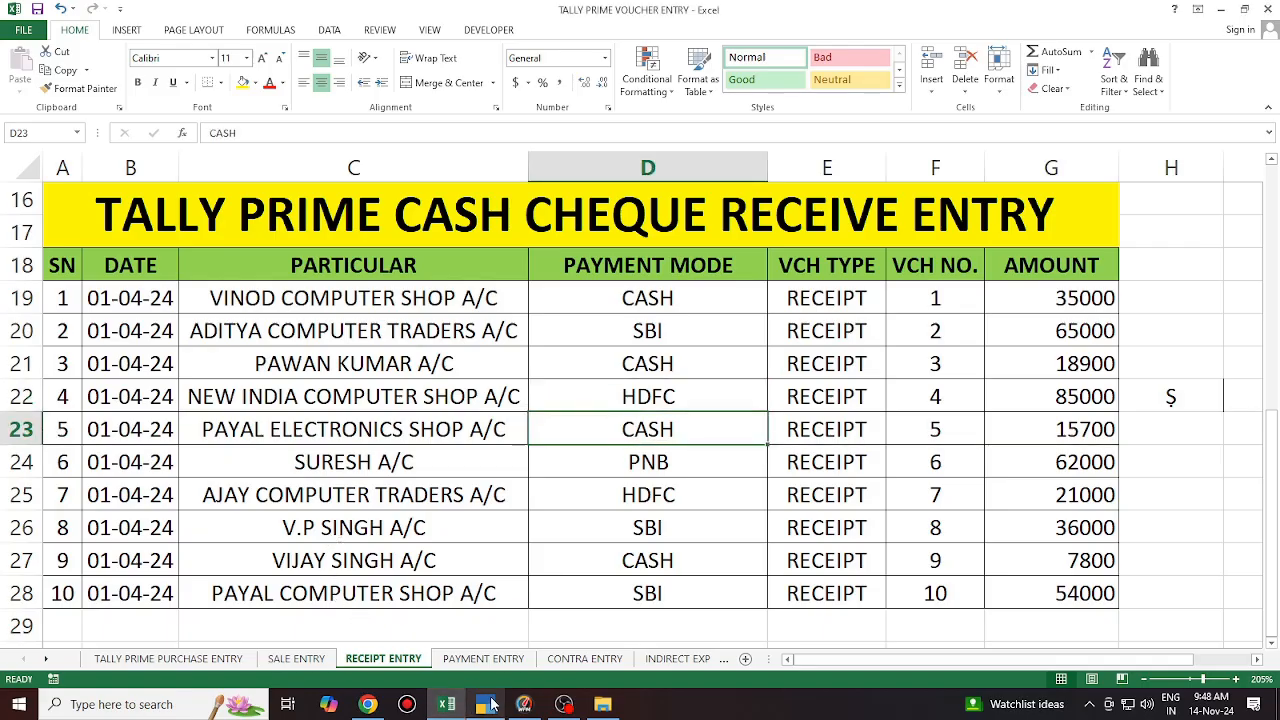
pyautogui.click(486, 704)
pyautogui.write('SBI')
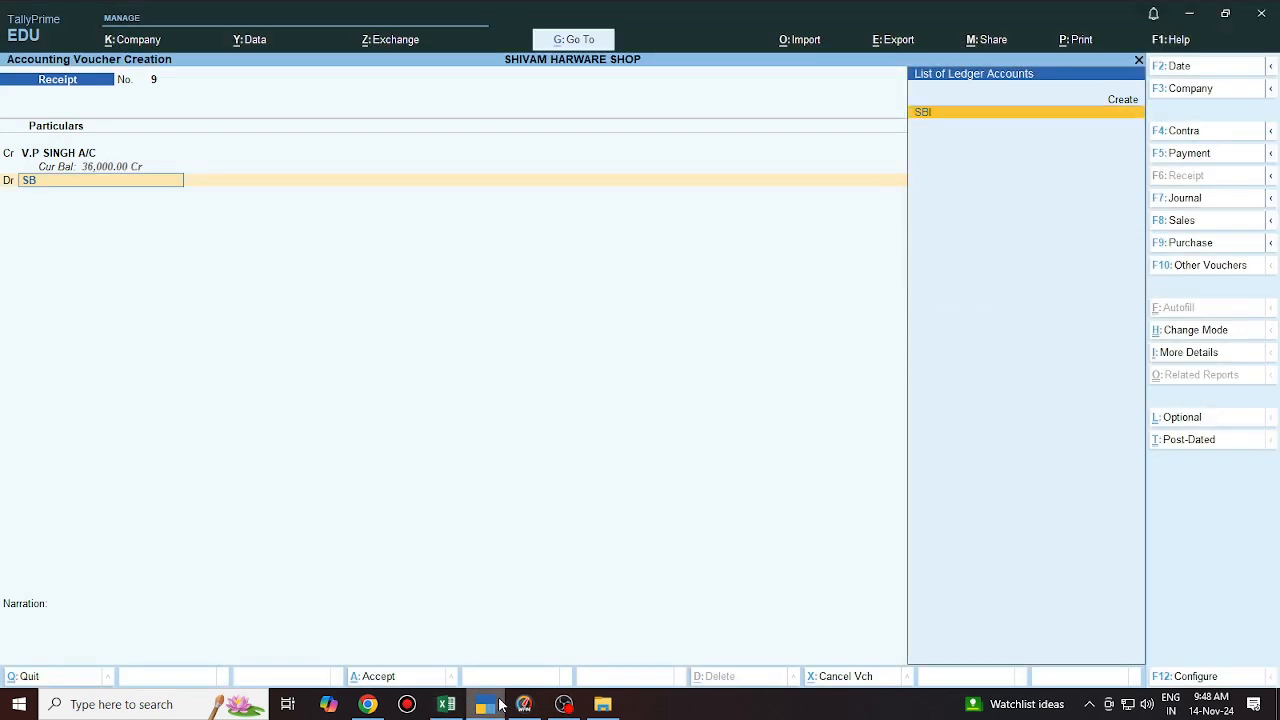
pyautogui.press('Return')
pyautogui.press('Return')
pyautogui.press('Return')
pyautogui.press('Return')
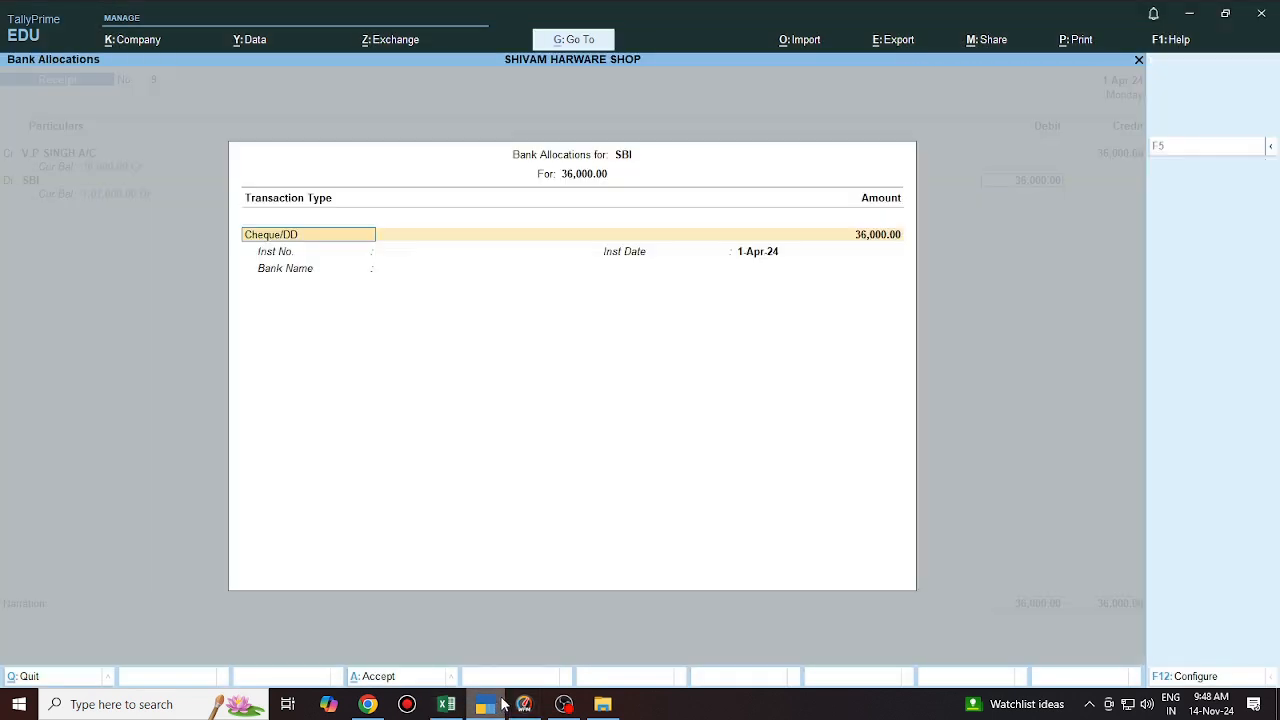
# Accept the SBI Cheque/DD allocation dated 1-Apr-24 without instrument or bank details, and save the 36,000 receipt voucher without a narration
pyautogui.press('Return')
pyautogui.press('Return')
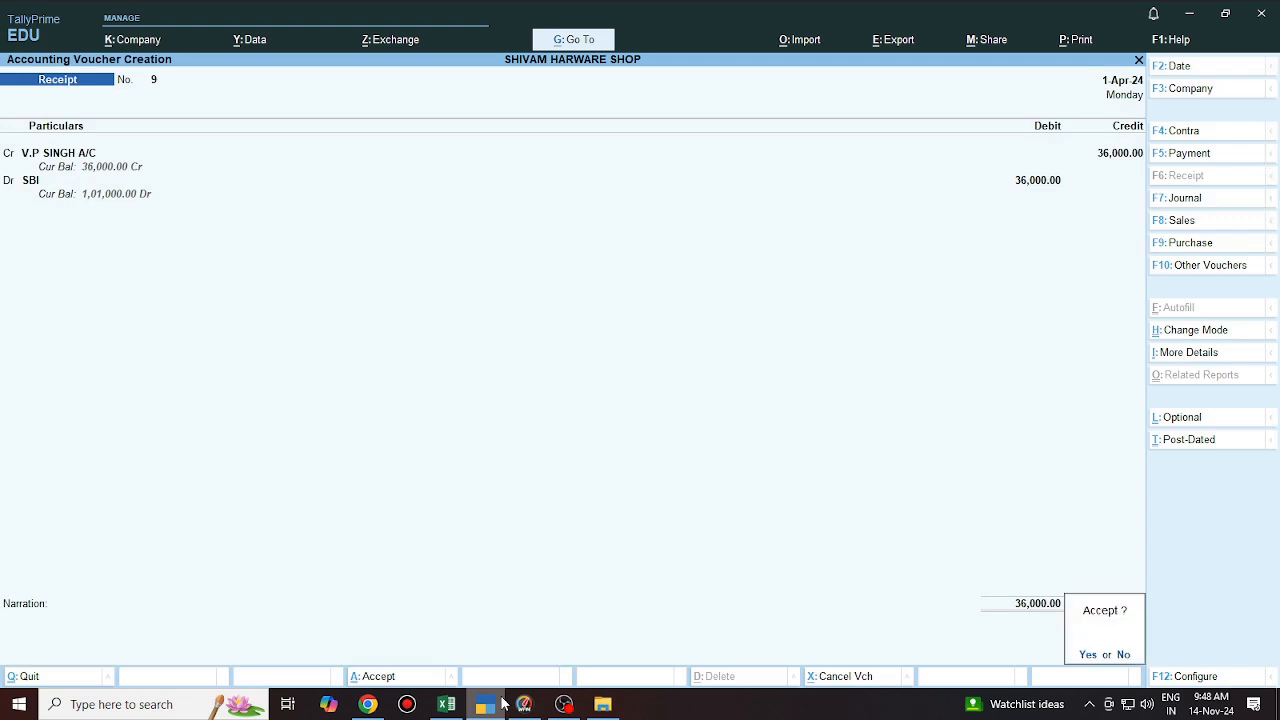
pyautogui.press('Return')
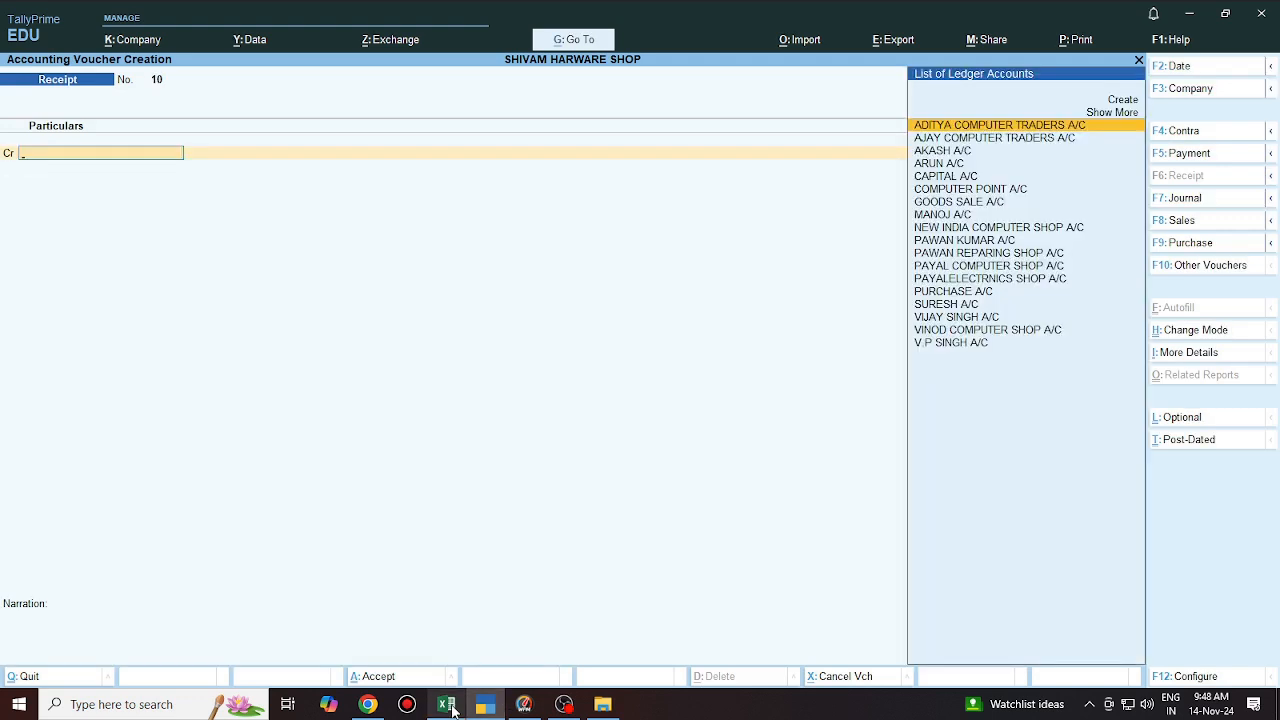
# Credit the SN 9 party's ledger account with 7800 in the next receipt voucher
pyautogui.moveTo(484, 705)
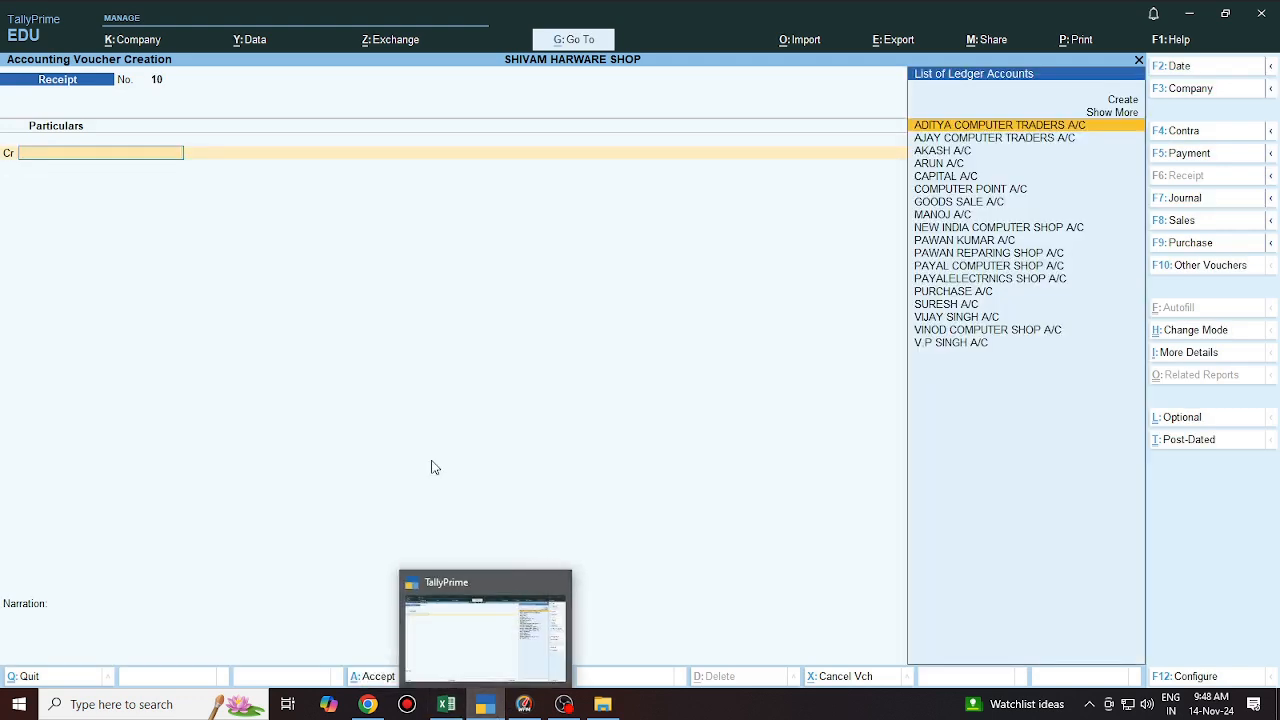
pyautogui.write('vij')
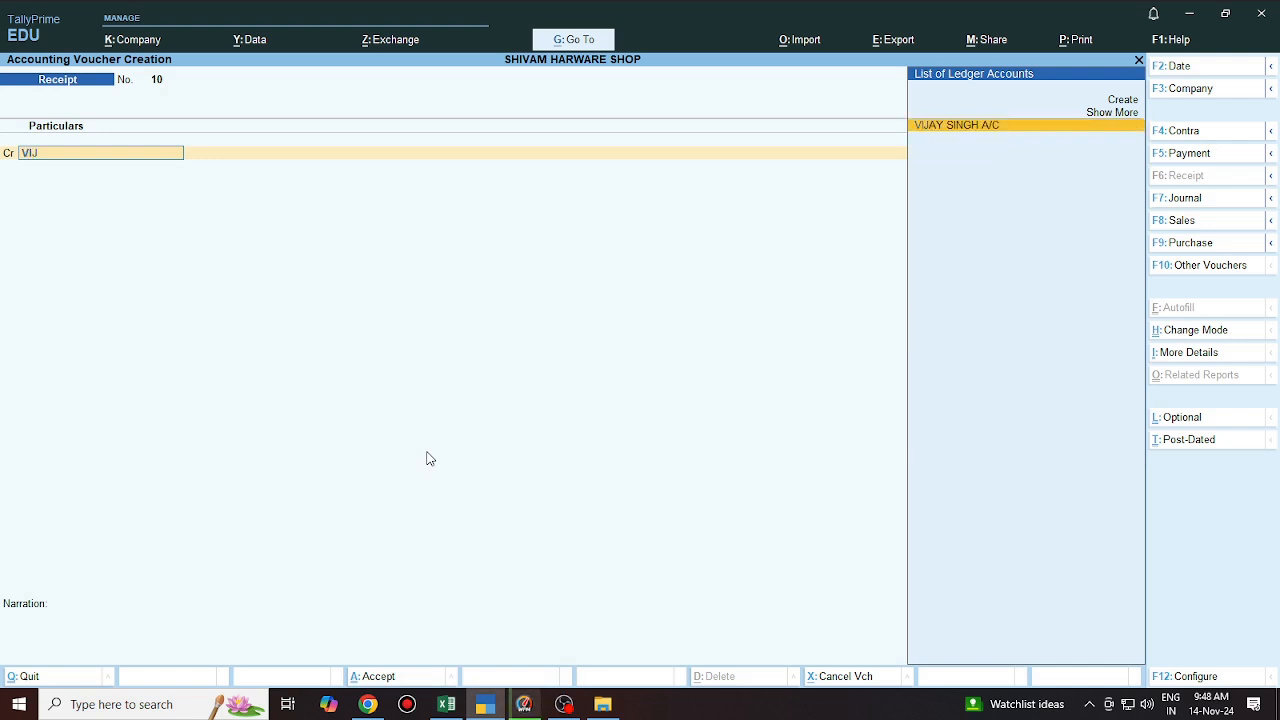
pyautogui.press('Return')
pyautogui.write('7')
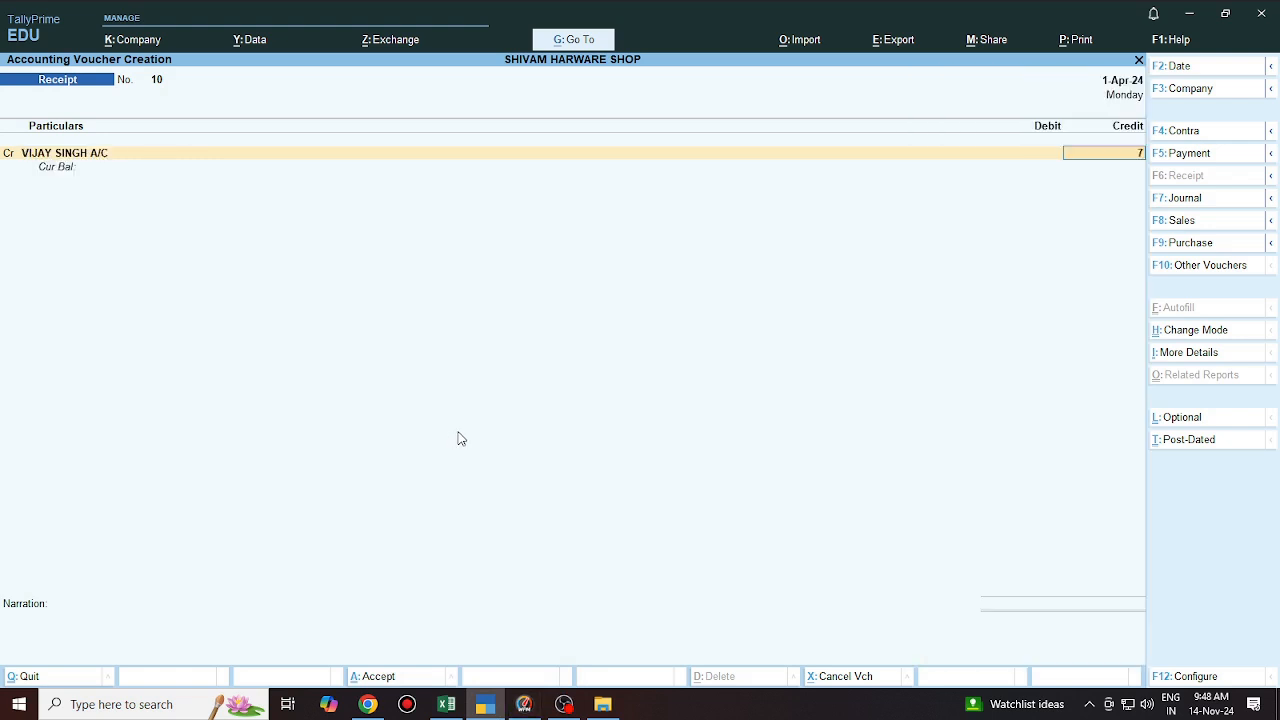
pyautogui.write('800')
pyautogui.press('Return')
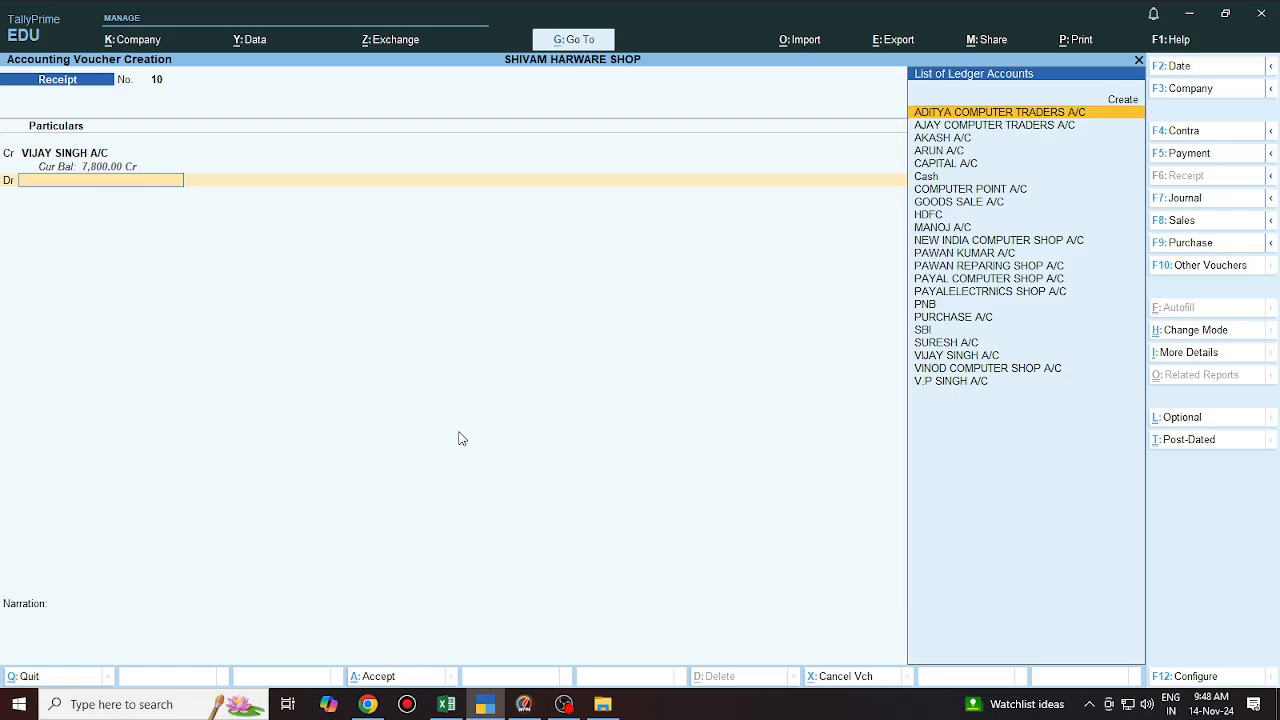
# Check the SN 9 payment mode in the Excel receipt list, debit Cash for the full 7,800 in TallyPrime, and save the voucher
pyautogui.click(446, 704)
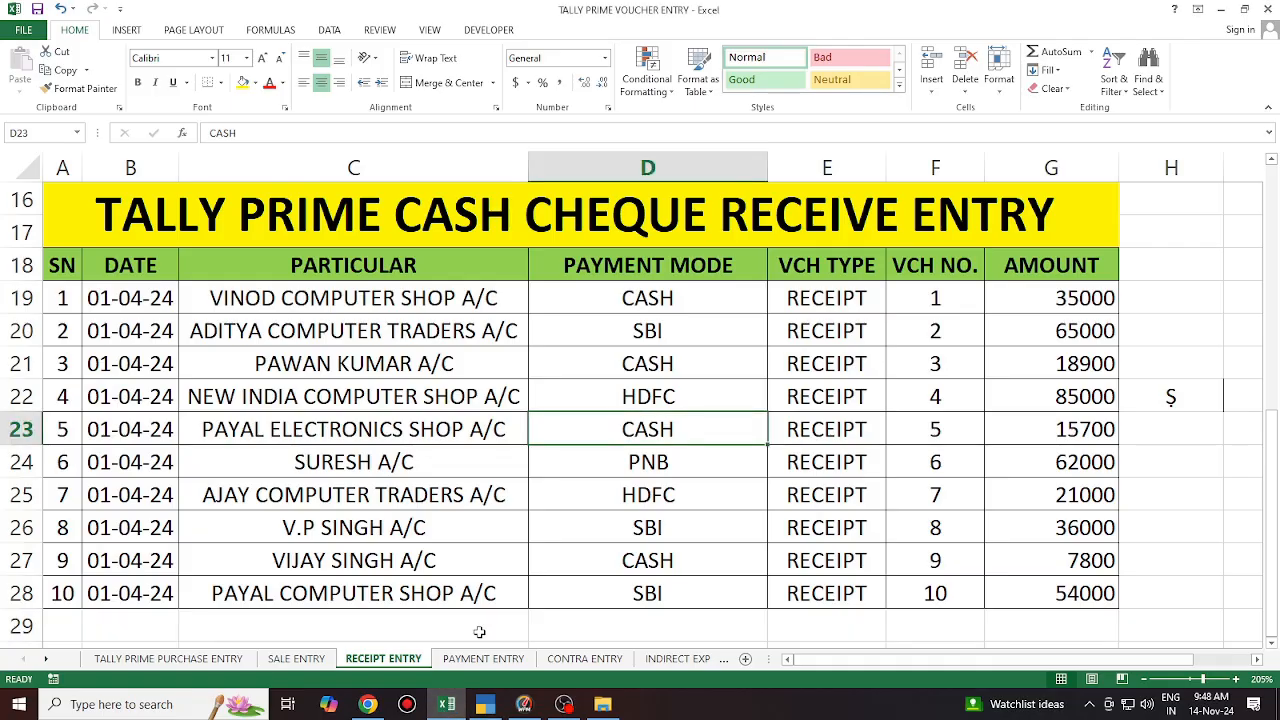
pyautogui.click(485, 704)
pyautogui.press('Return')
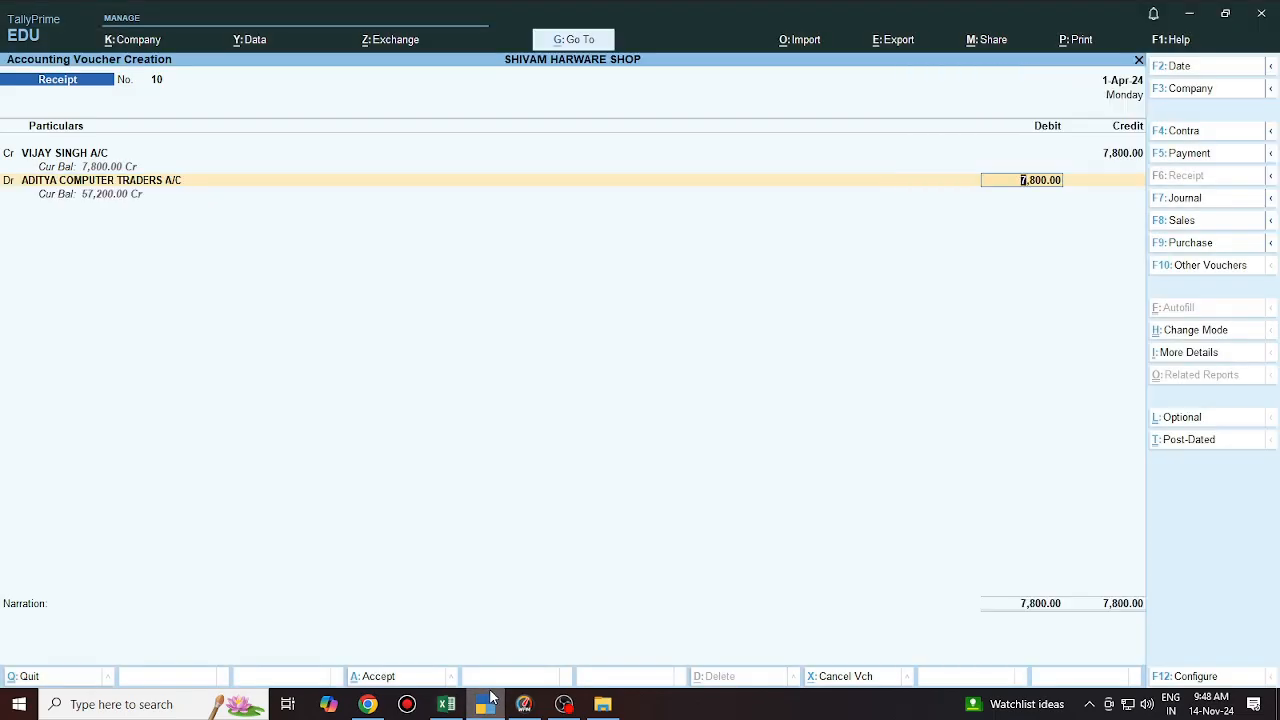
pyautogui.press('BackSpace')
pyautogui.write('CA')
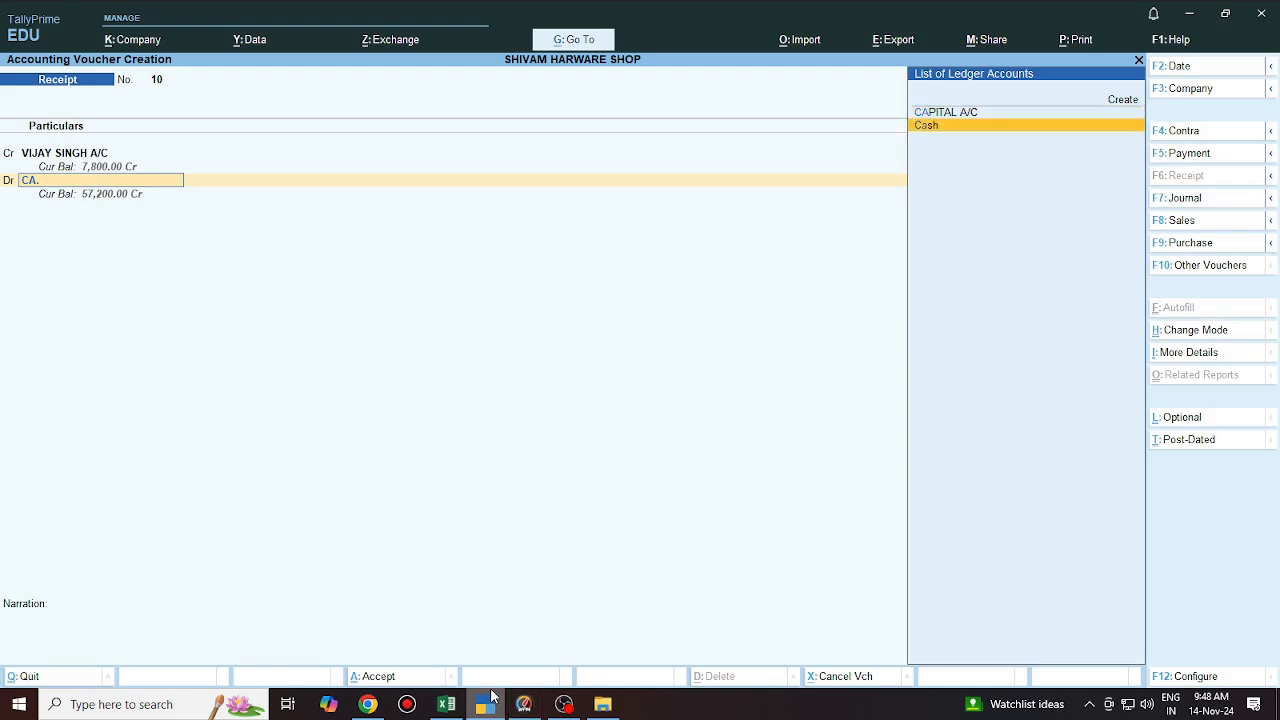
pyautogui.press('Return')
pyautogui.press('Return')
pyautogui.press('Return')
pyautogui.press('Return')
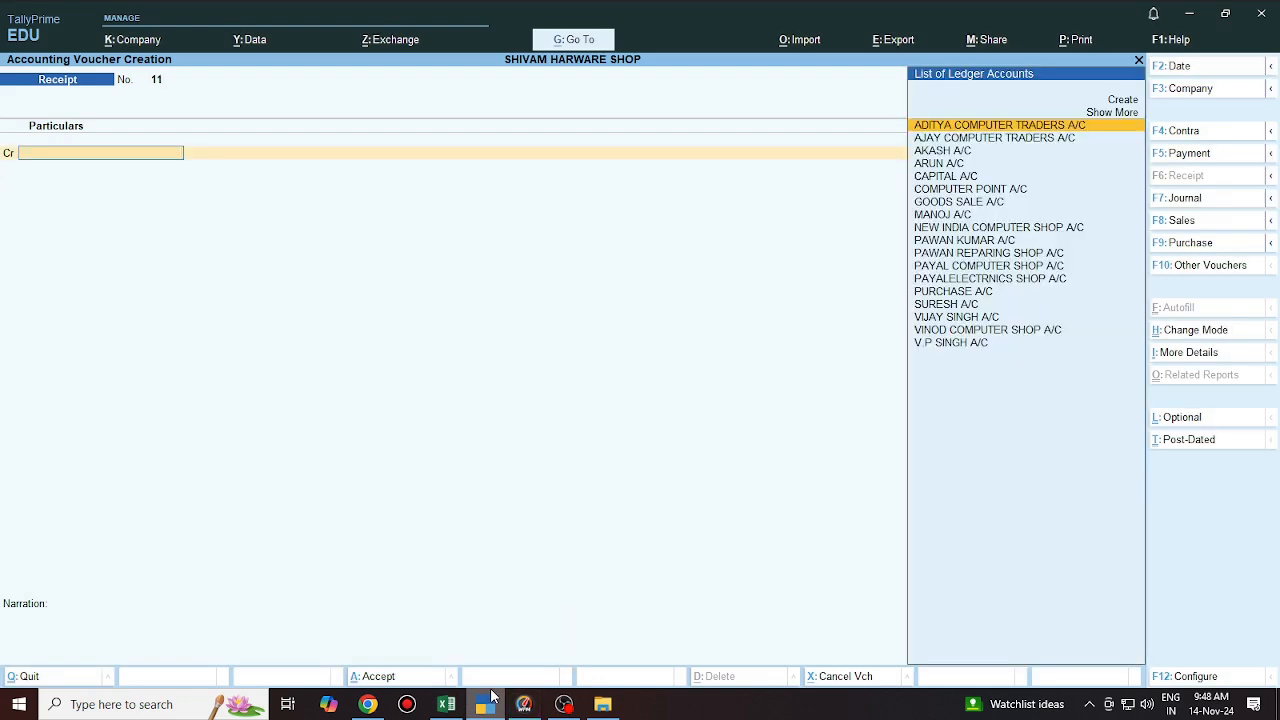
# Credit PAYAL COMPUTER SHOP A/C with 54000 in the next receipt voucher
pyautogui.press('Return')
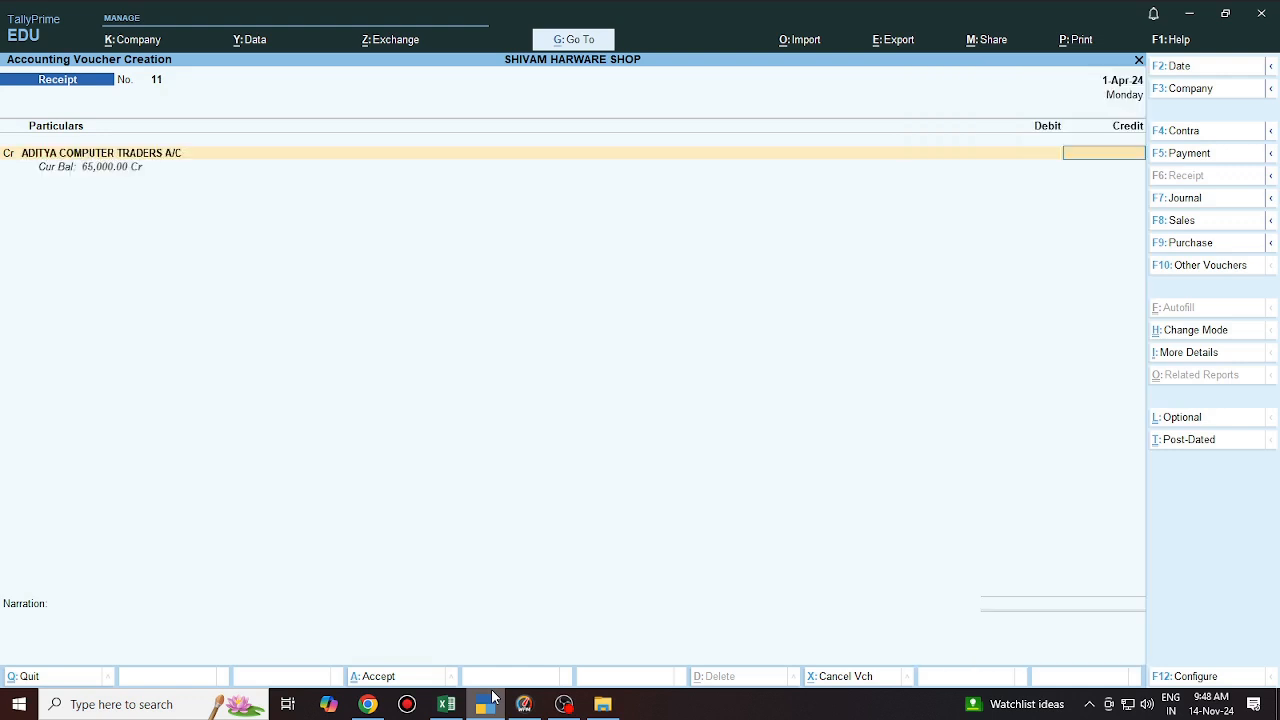
pyautogui.press('BackSpace')
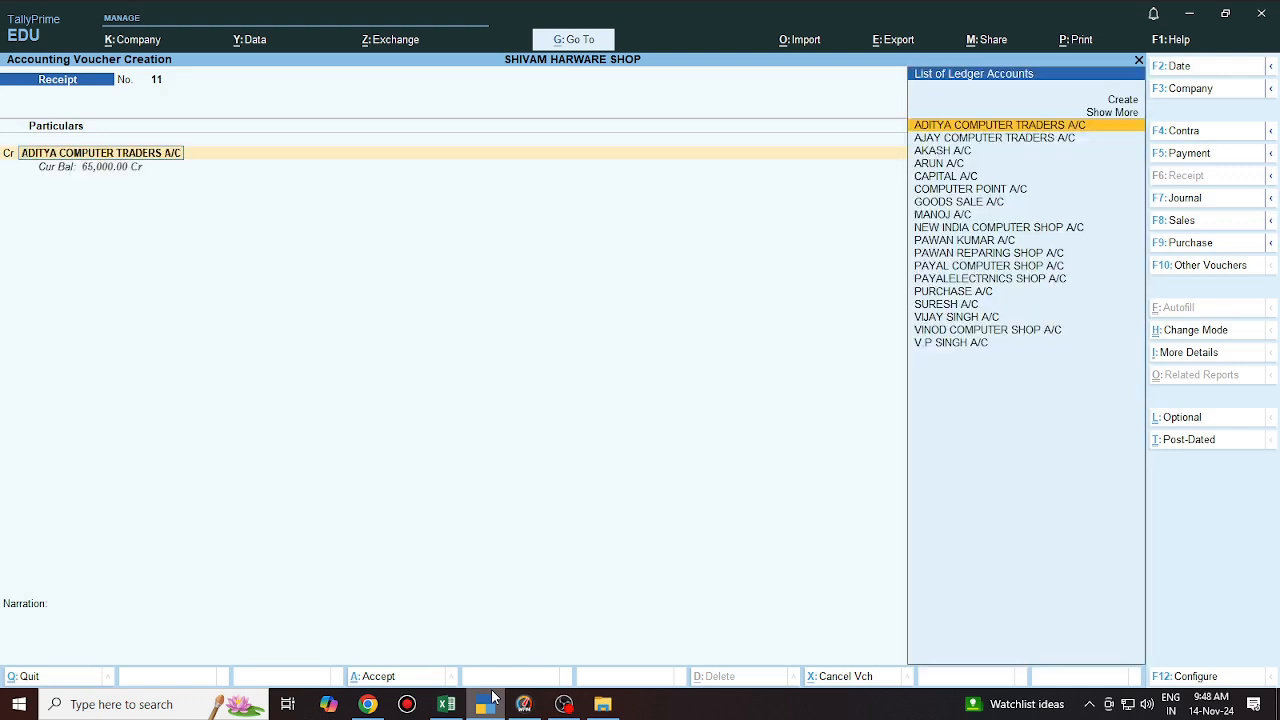
pyautogui.write('PAYAL')
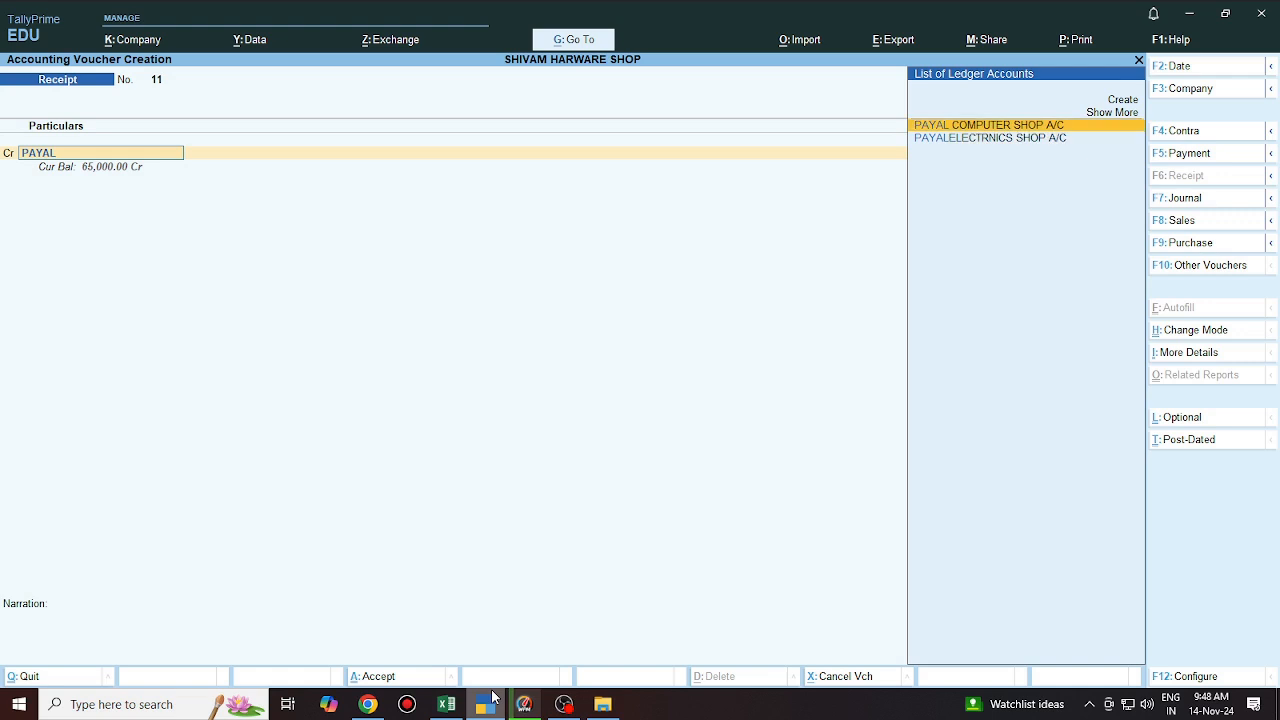
pyautogui.press('Return')
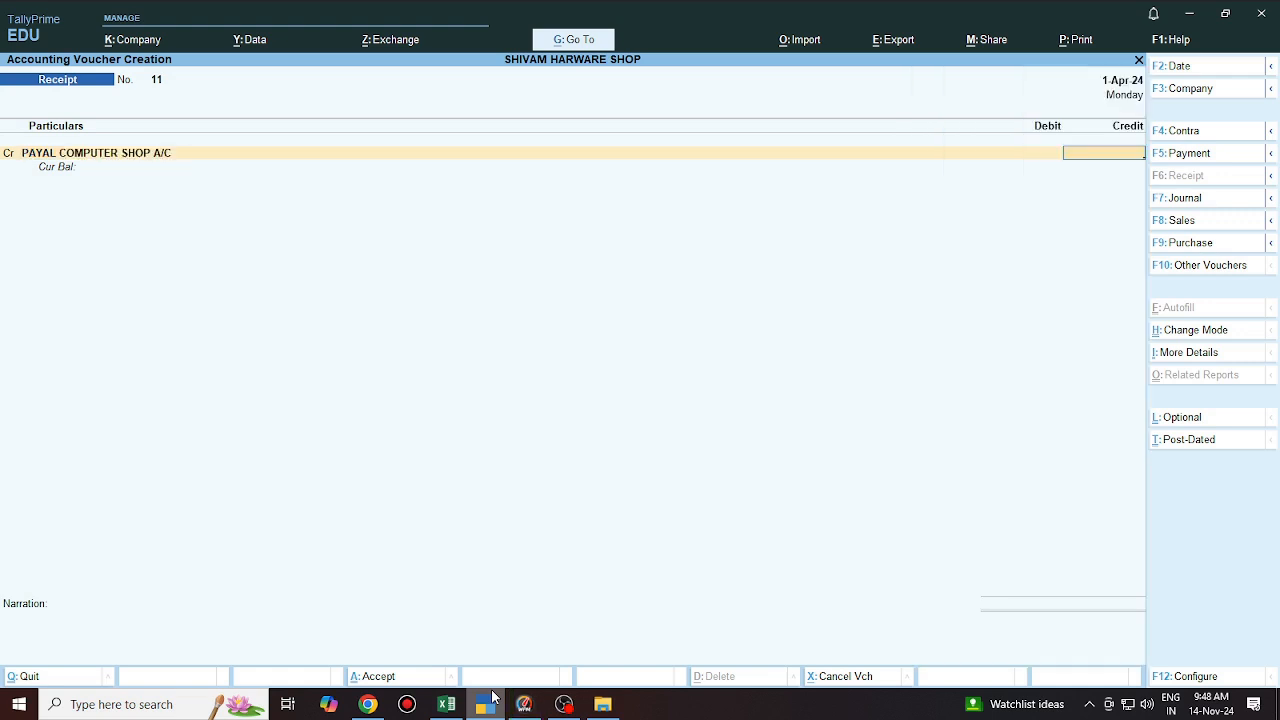
pyautogui.write('54000')
pyautogui.press('Return')
pyautogui.press('Return')
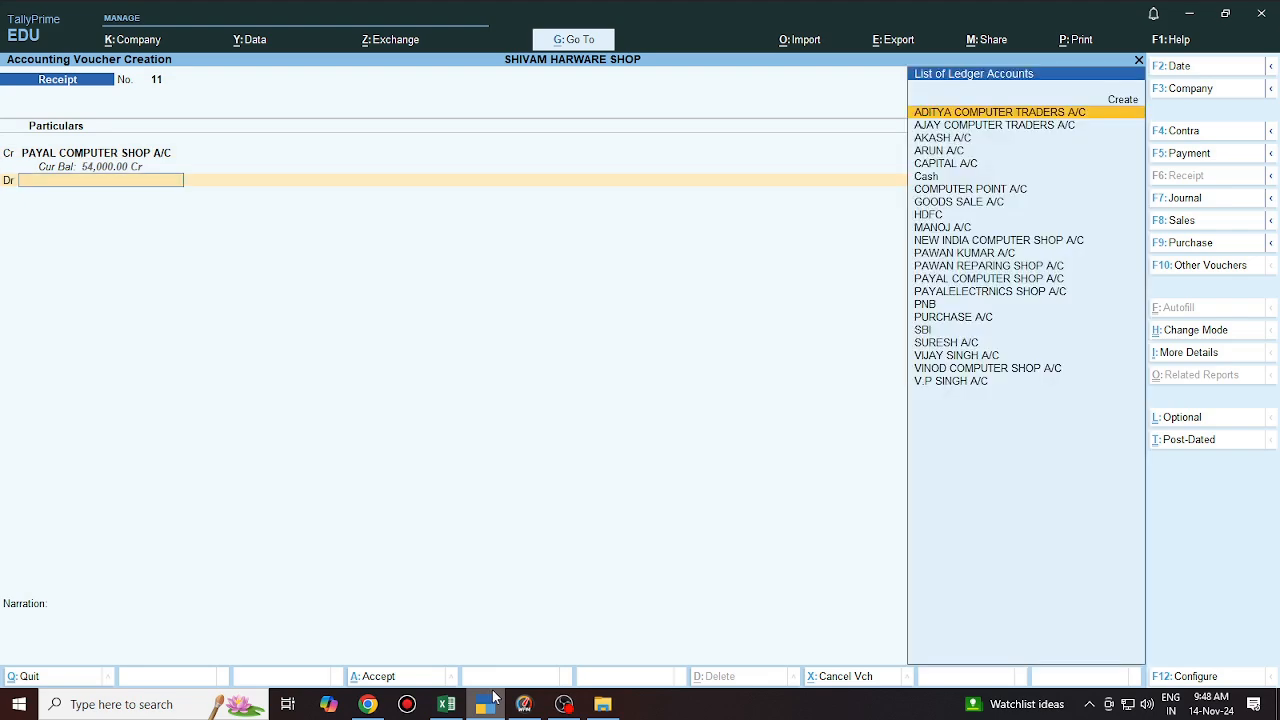
# Check PAYAL COMPUTER SHOP's payment mode in the Excel receipt list, and debit SBI for the full 54,000 in TallyPrime
pyautogui.click(447, 705)
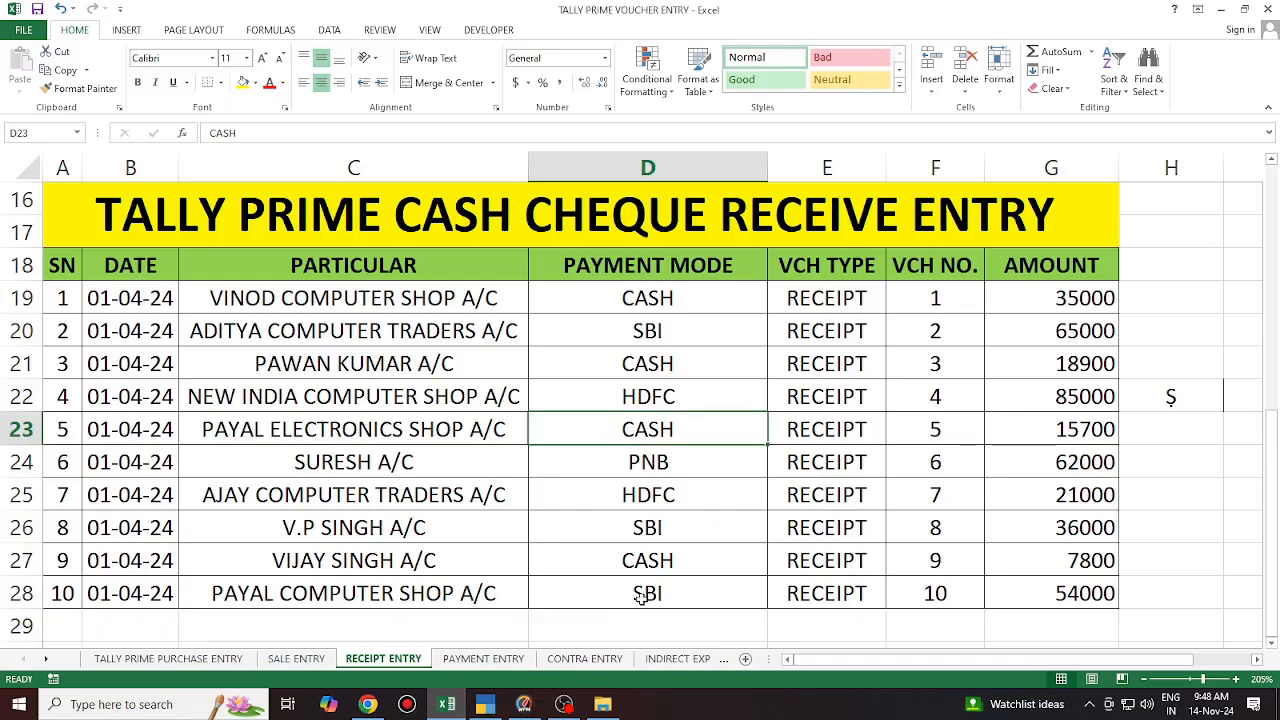
pyautogui.click(486, 706)
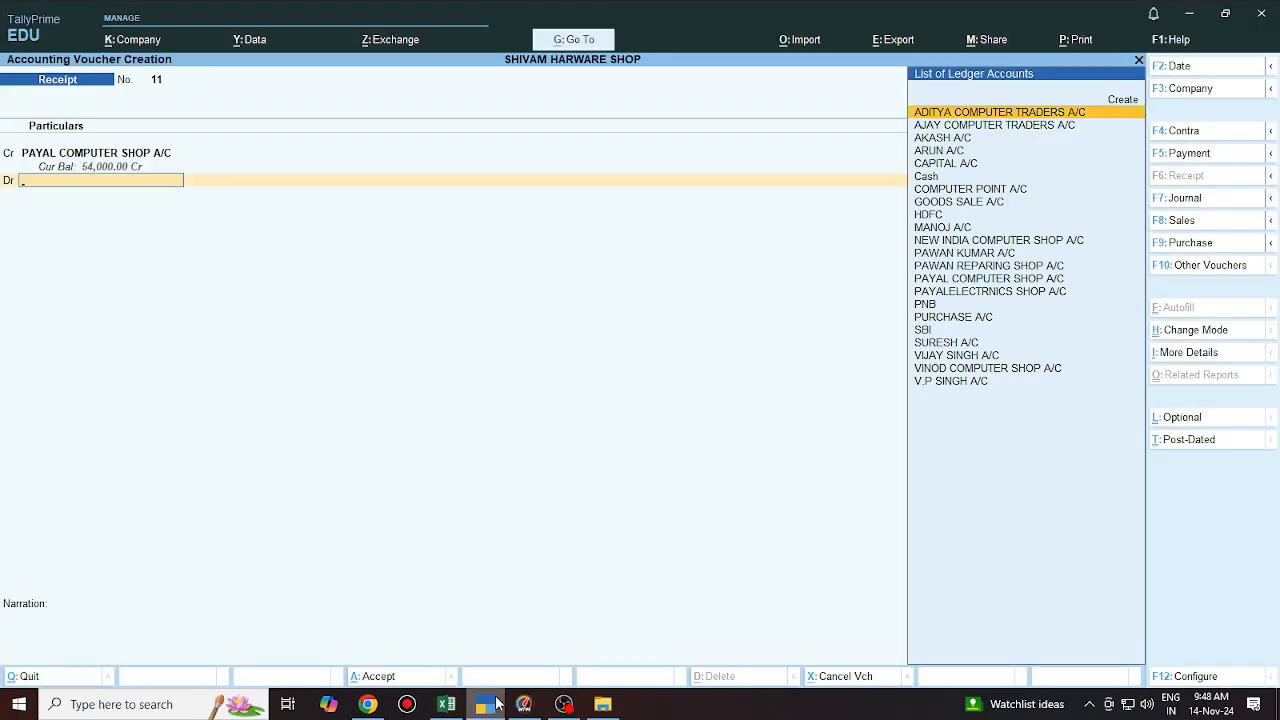
pyautogui.write('SBI')
pyautogui.press('Return')
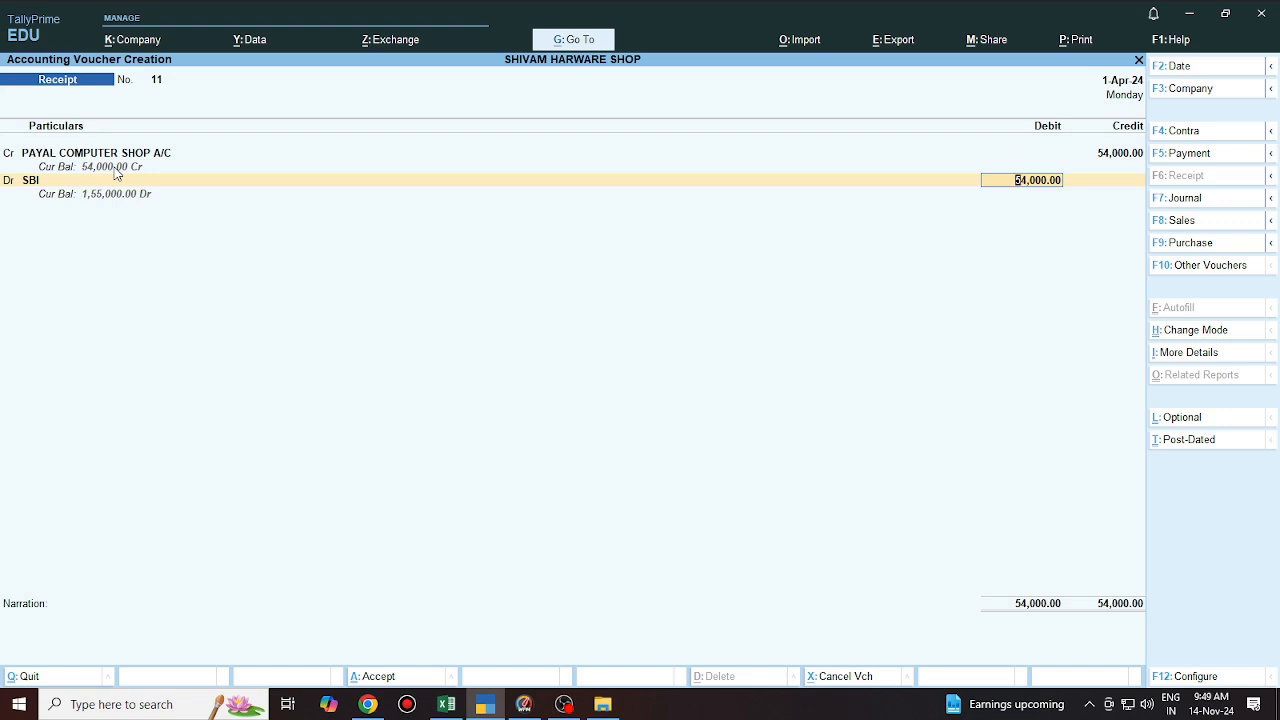
pyautogui.press('Return')
# Accept the SBI Cheque/DD allocation dated 1-Apr-24 without instrument or bank details, save the 54,000 voucher, and leave voucher creation
pyautogui.press('Return')
pyautogui.press('Return')
pyautogui.press('Return')
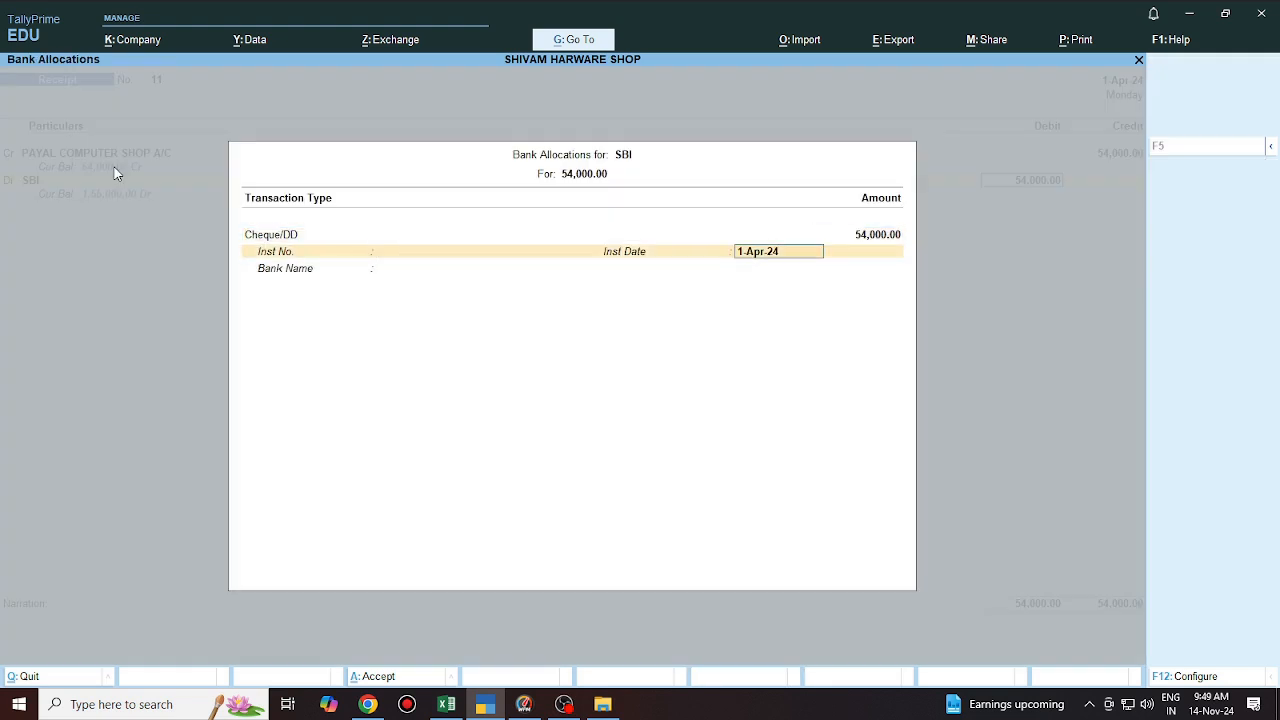
pyautogui.press('Return')
pyautogui.press('Return')
pyautogui.press('Return')
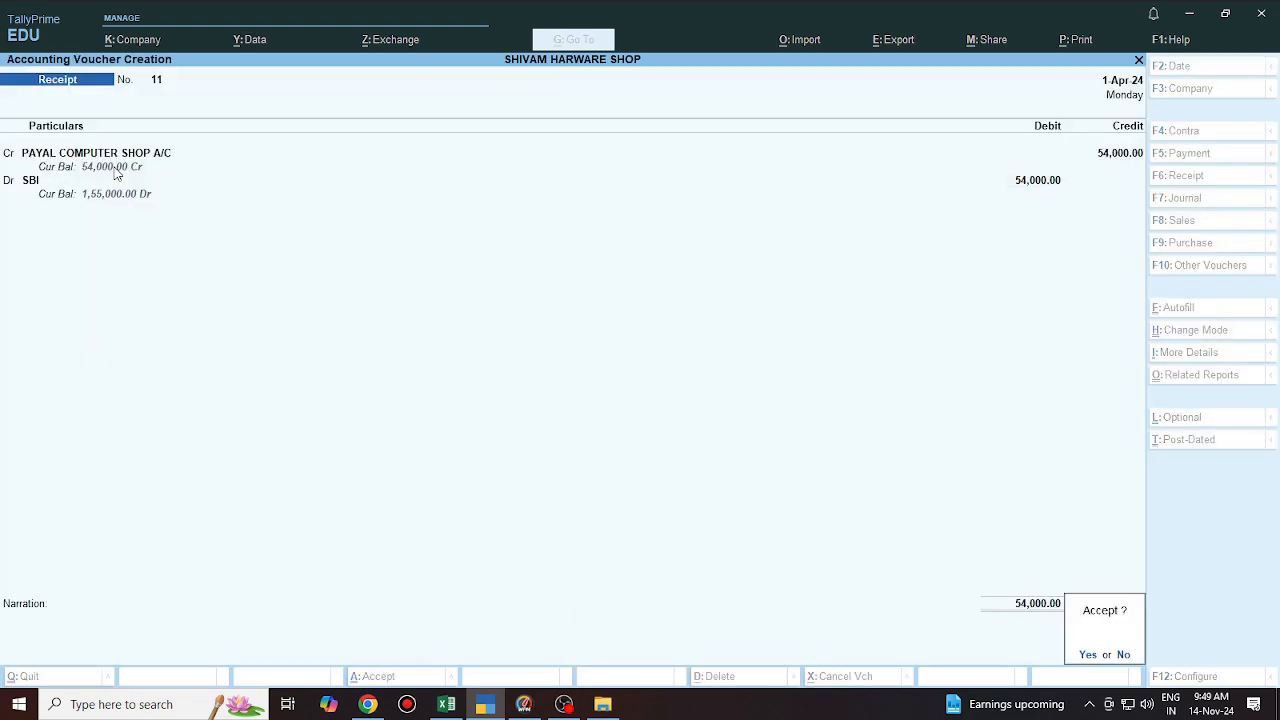
pyautogui.press('Return')
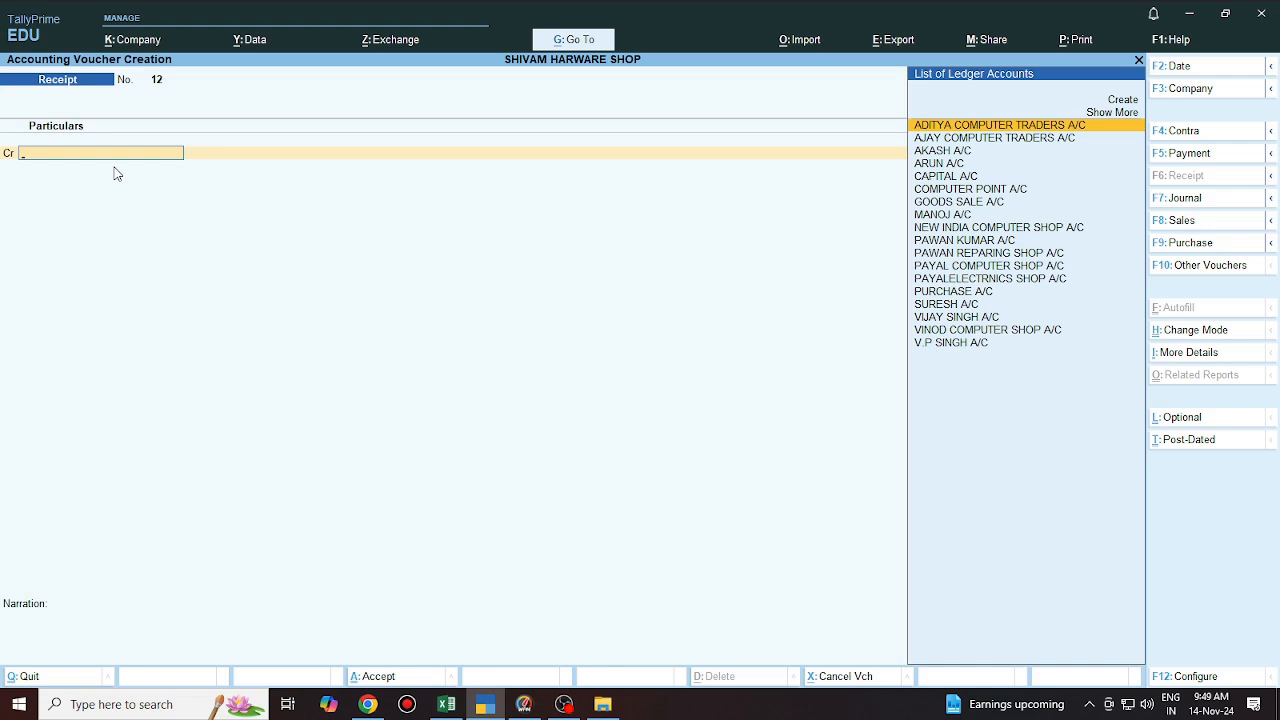
pyautogui.press('Escape')
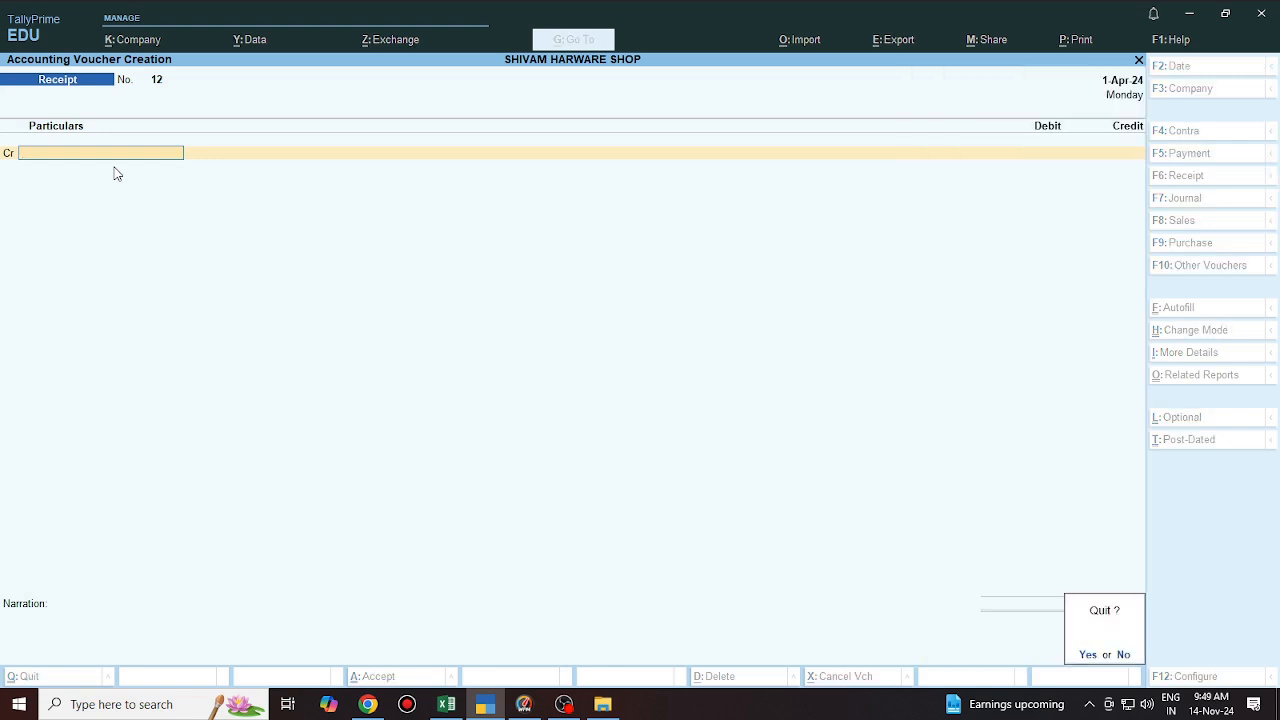
pyautogui.press('y')
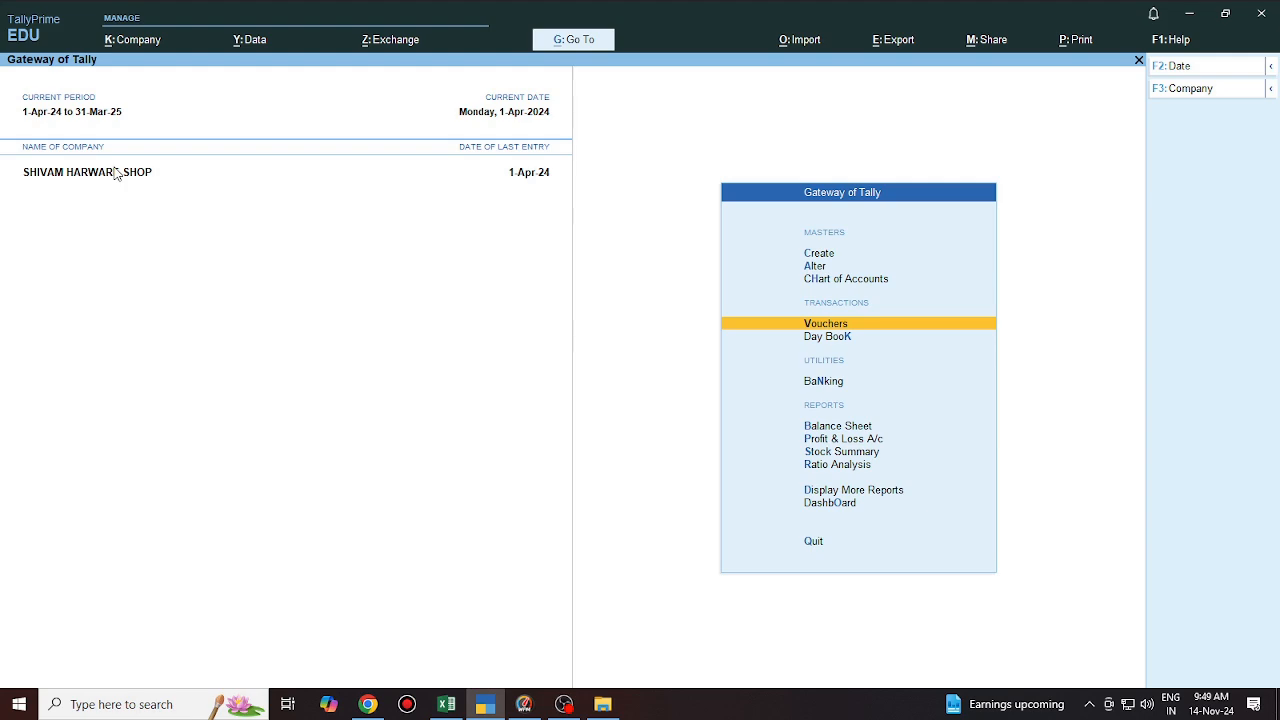
# Open the Cash/Bank Book(s) summary in the account books to review the cash and bank closing balances
pyautogui.press('ctrl')
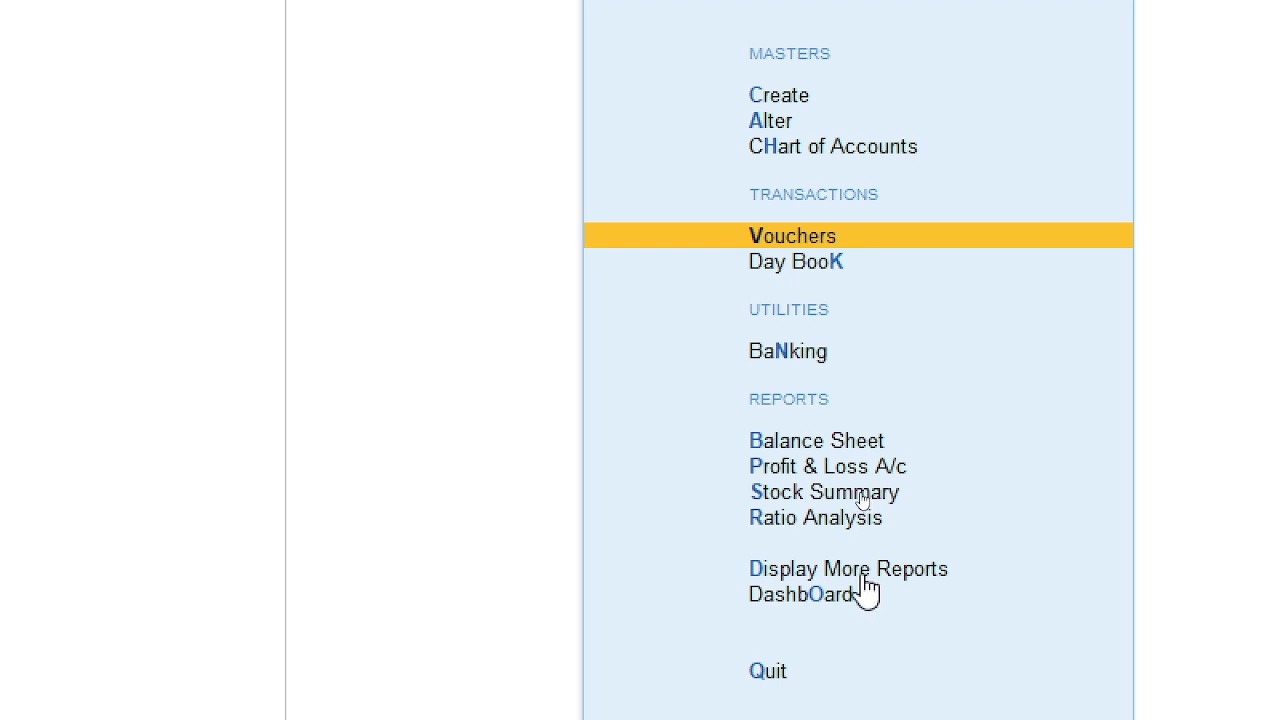
pyautogui.click(864, 578)
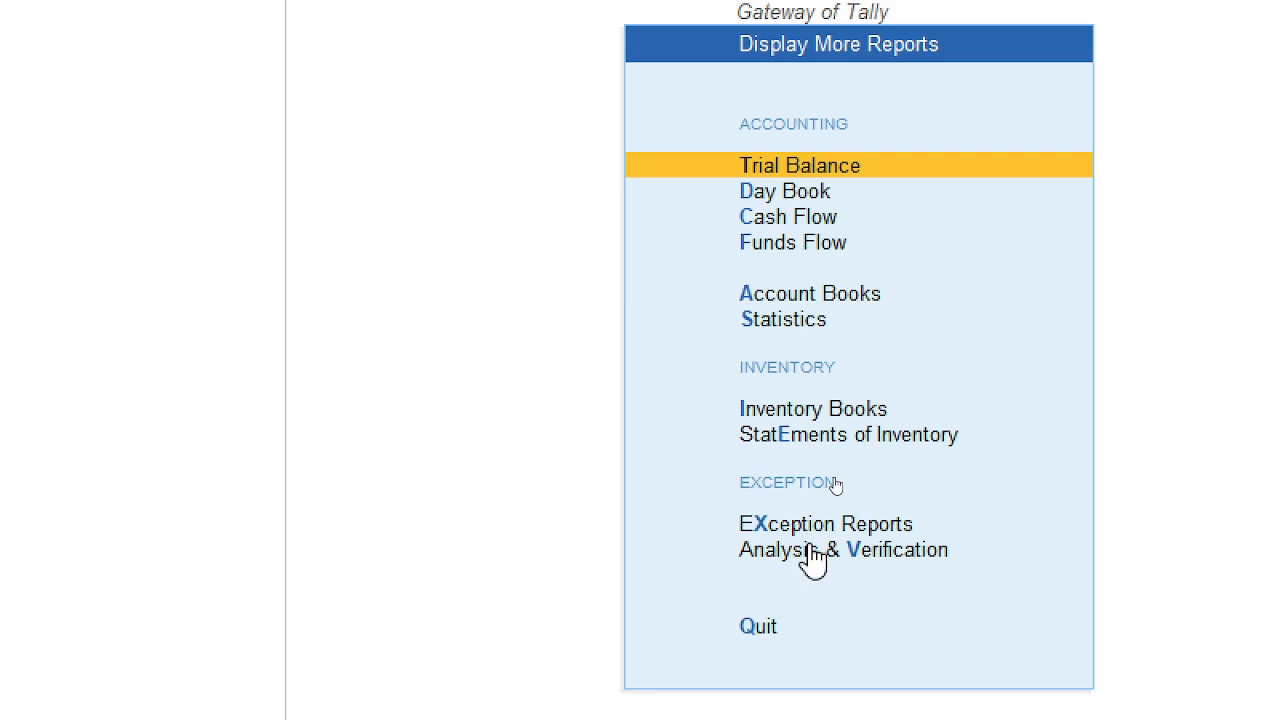
pyautogui.press('Down')
pyautogui.press('Down')
pyautogui.press('Down')
pyautogui.press('Down')
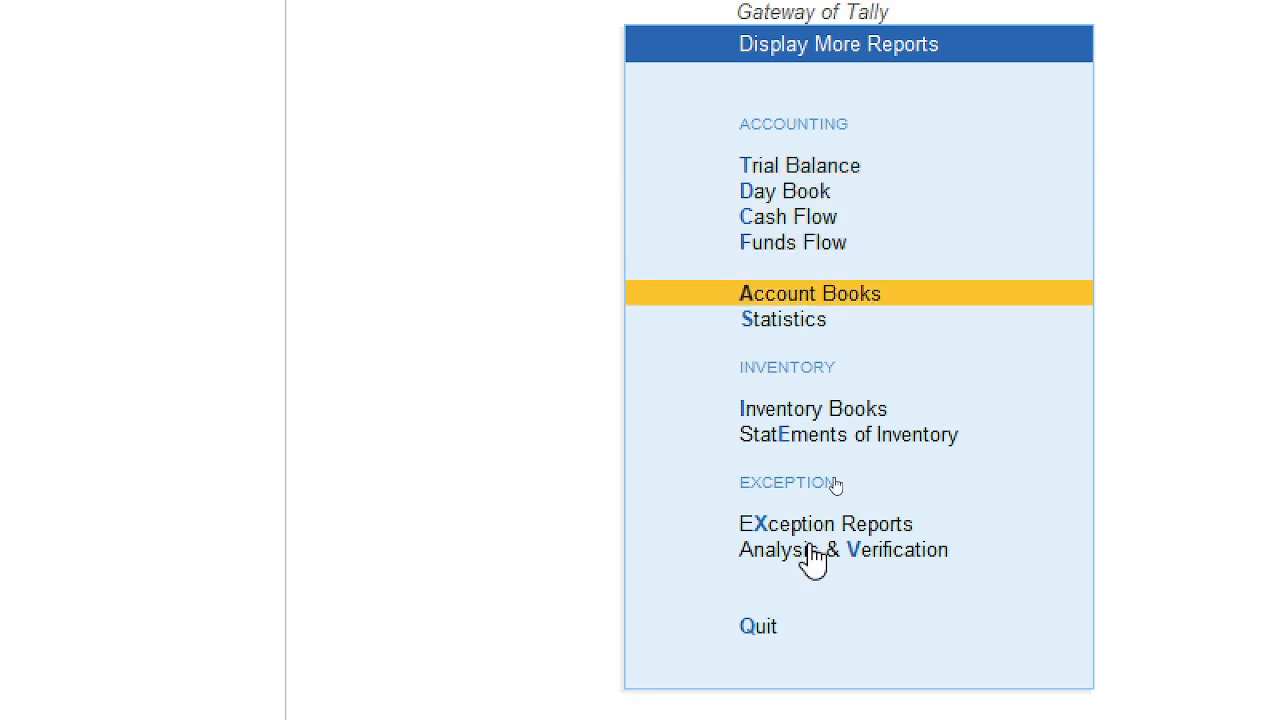
pyautogui.press('Return')
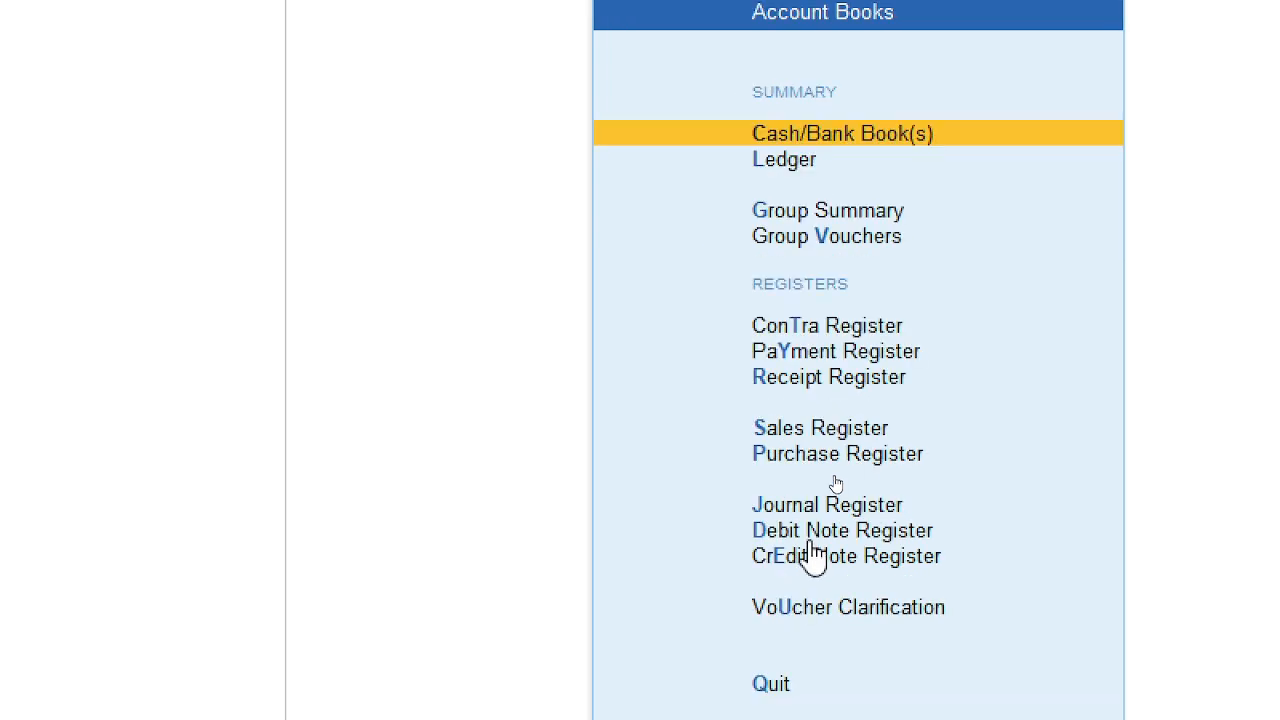
pyautogui.click(904, 150)
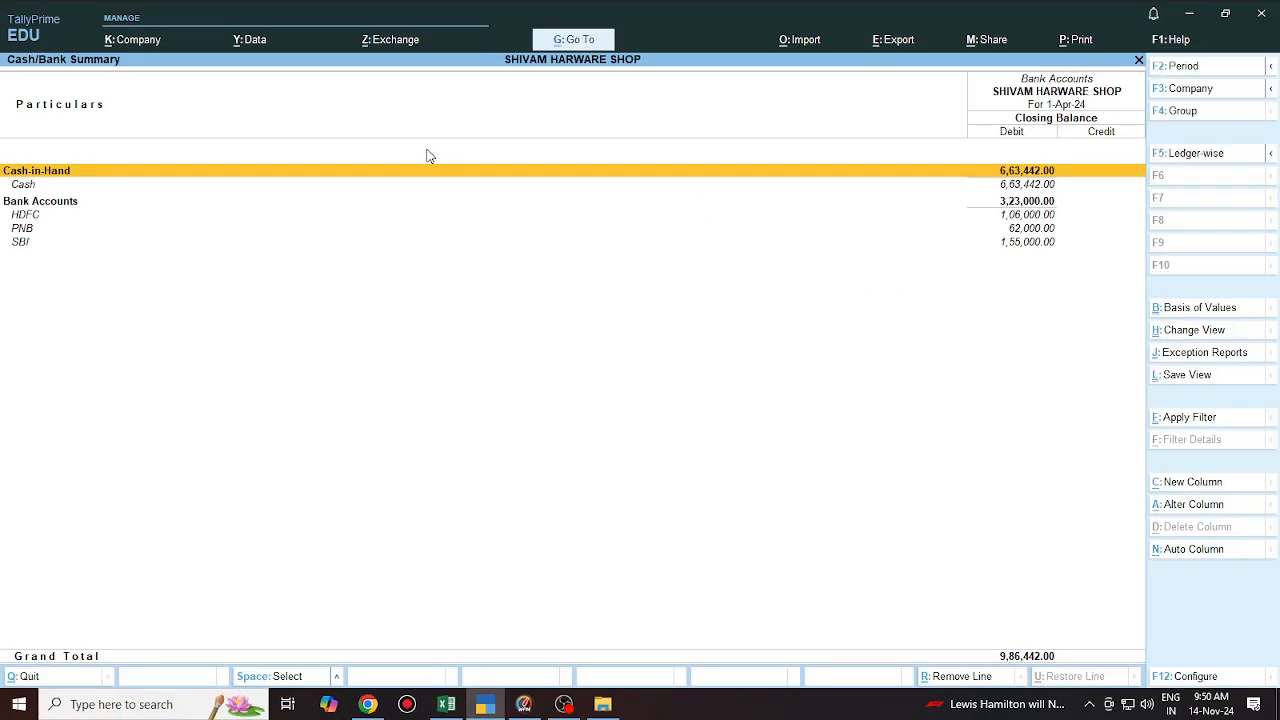
# Drill down from Cash-in-Hand to the Cash ledger's April vouchers, examine the recorded entries, and return to the Gateway of Tally
pyautogui.press('ctrl')
pyautogui.press('Return')
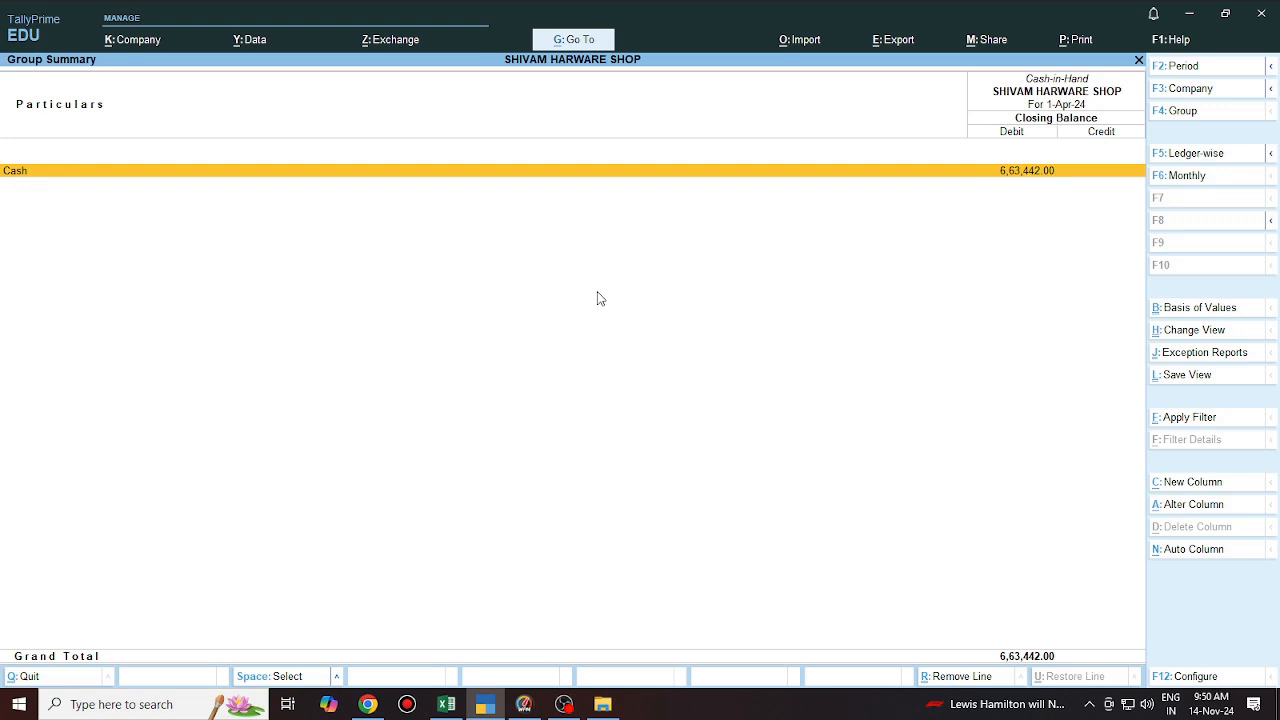
pyautogui.press('Return')
pyautogui.press('Return')
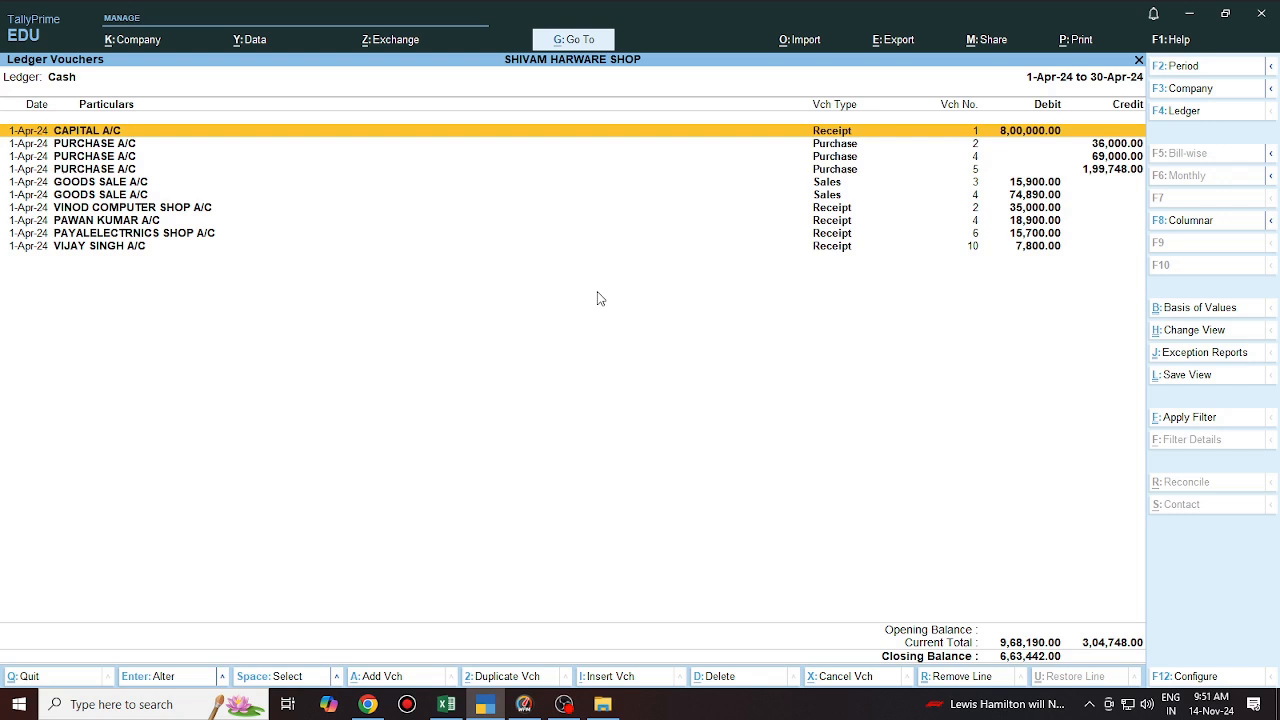
pyautogui.press('Escape')
pyautogui.press('Escape')
pyautogui.press('Escape')
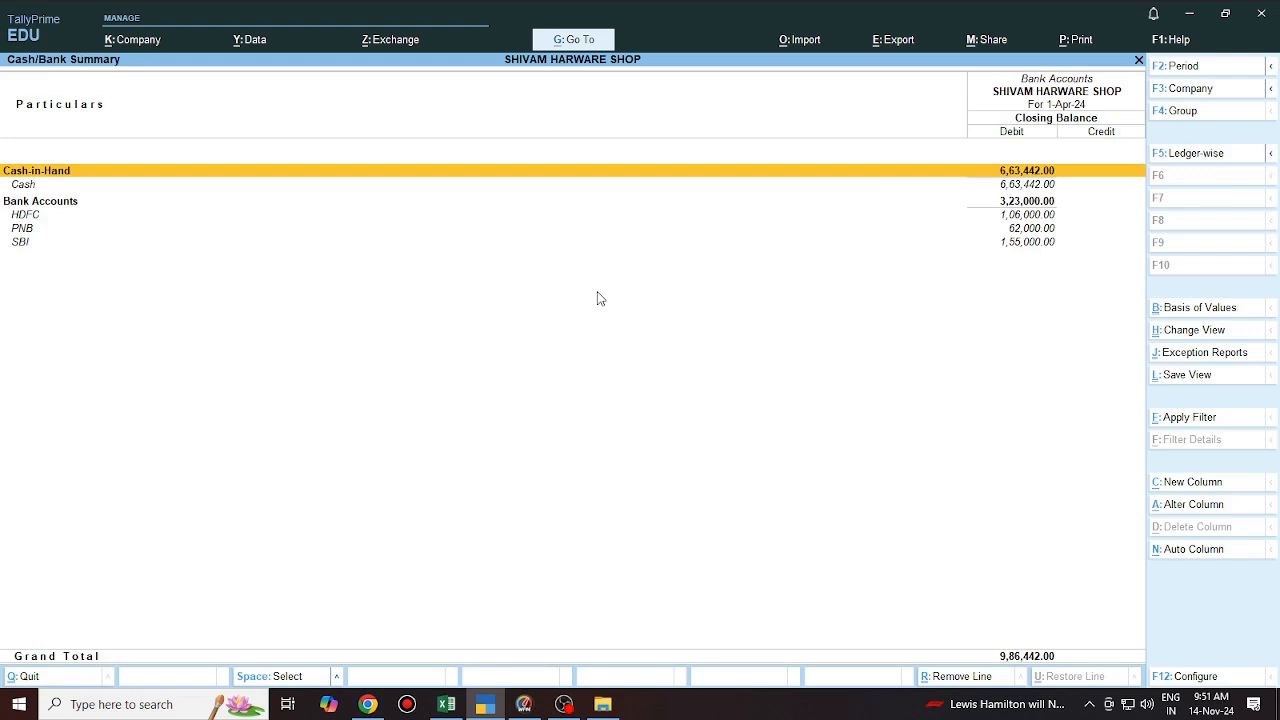
pyautogui.press('Escape')
pyautogui.press('Escape')
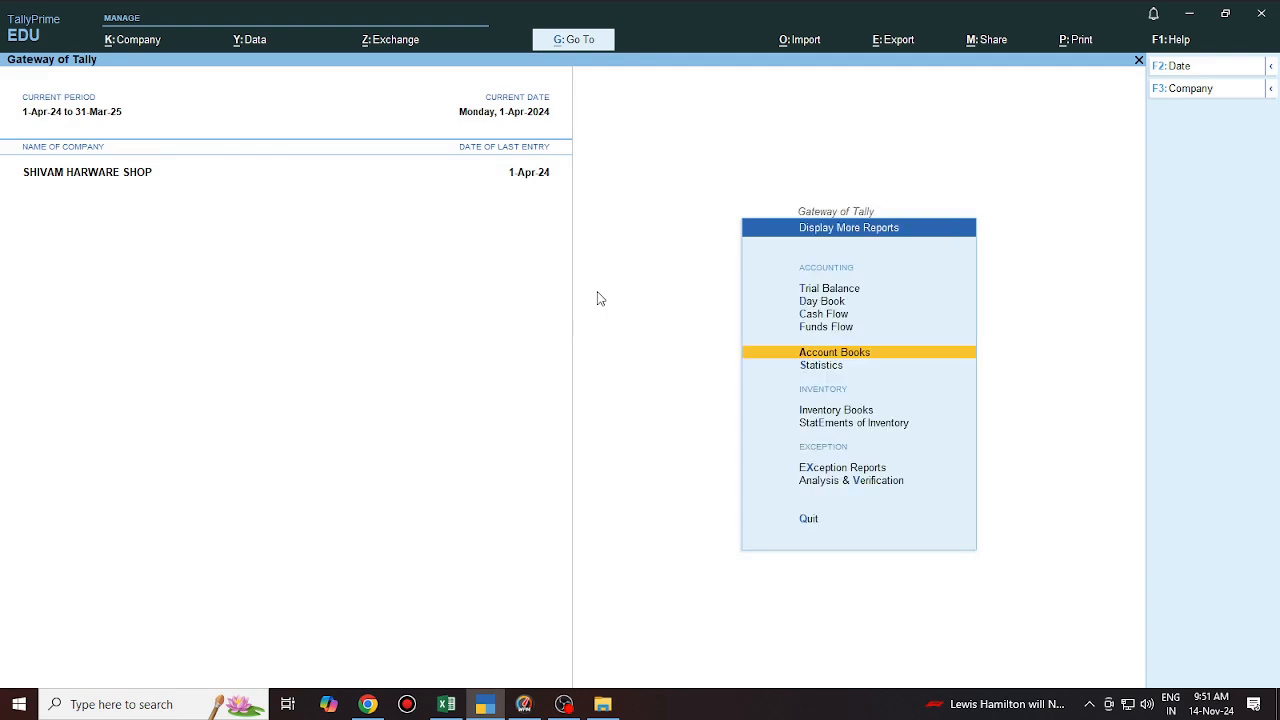
pyautogui.press('Escape')
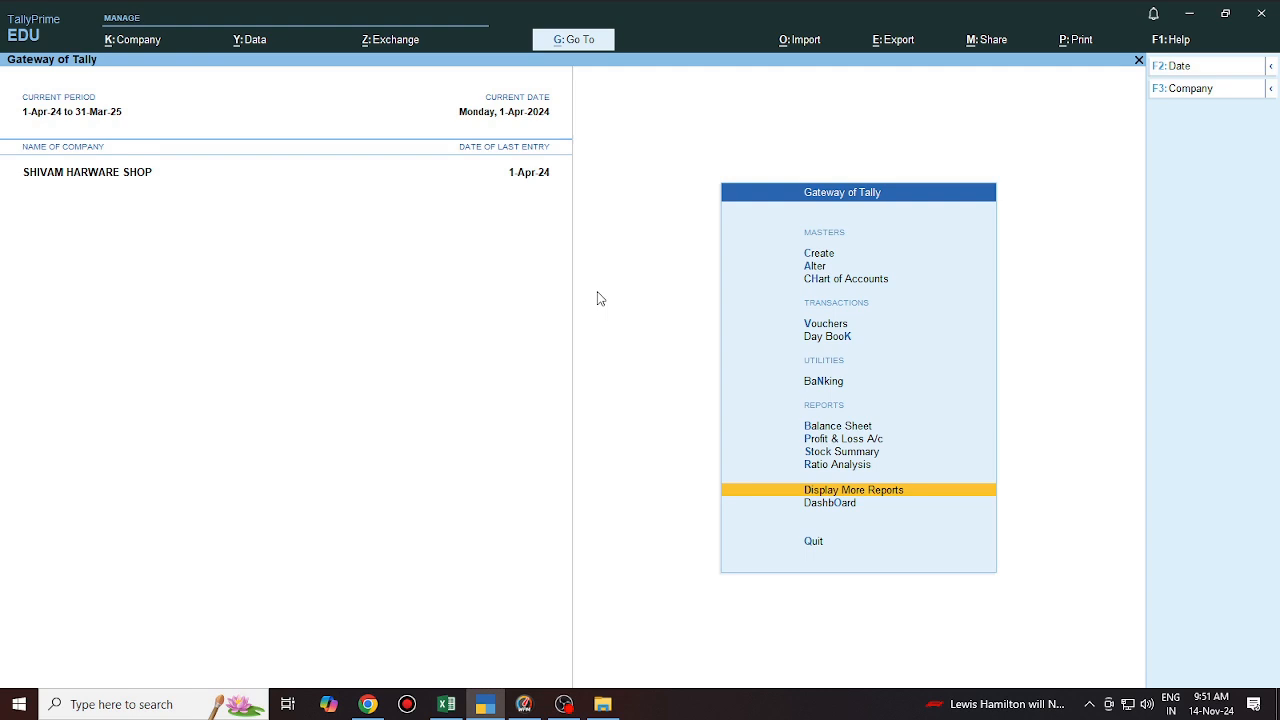
# Reopen the Cash/Bank Book(s) summary in the account books, examine the cash and bank closing balances, and return to the Gateway of Tally
pyautogui.press('Return')
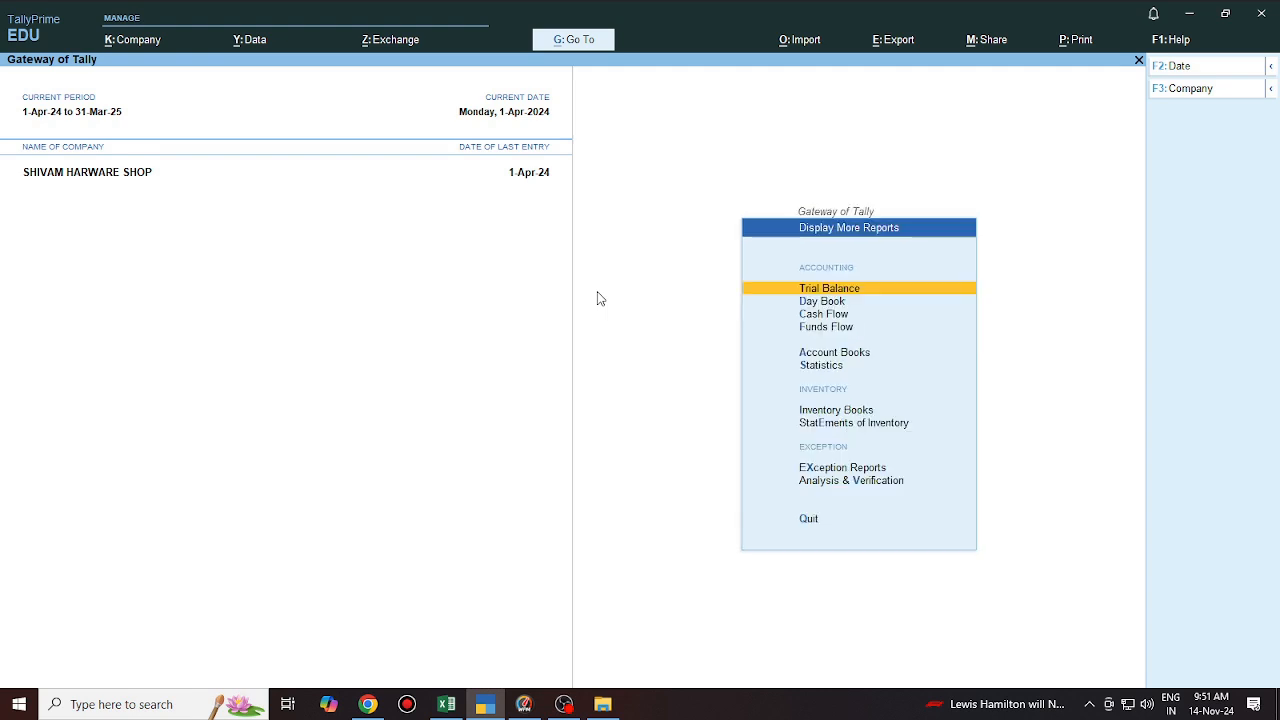
pyautogui.press('a')
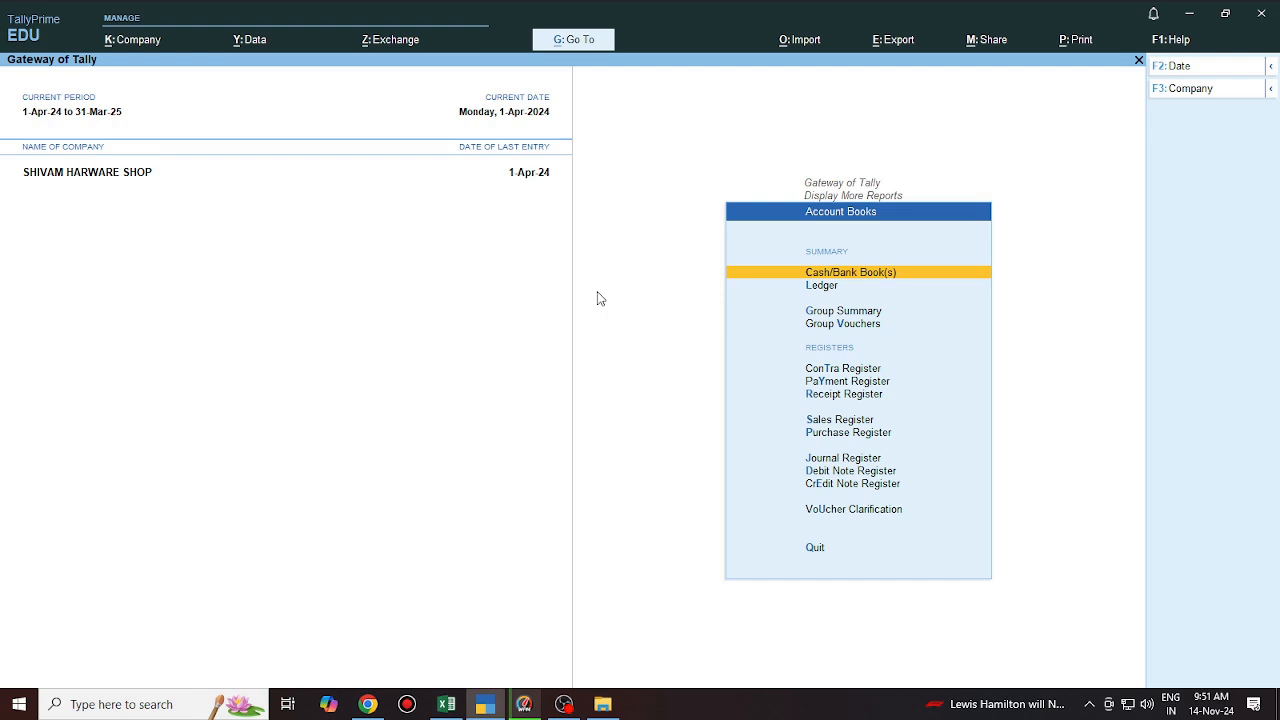
pyautogui.press('Return')
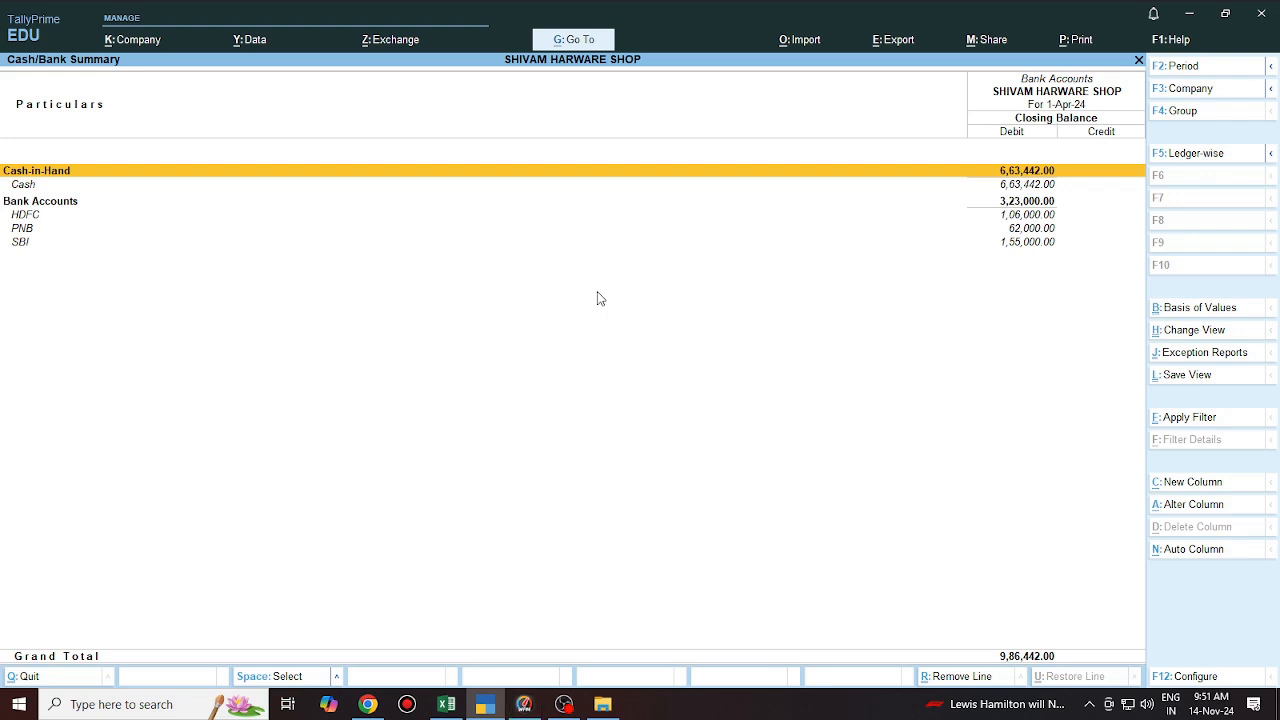
pyautogui.press('Escape')
pyautogui.press('Escape')
pyautogui.press('Escape')
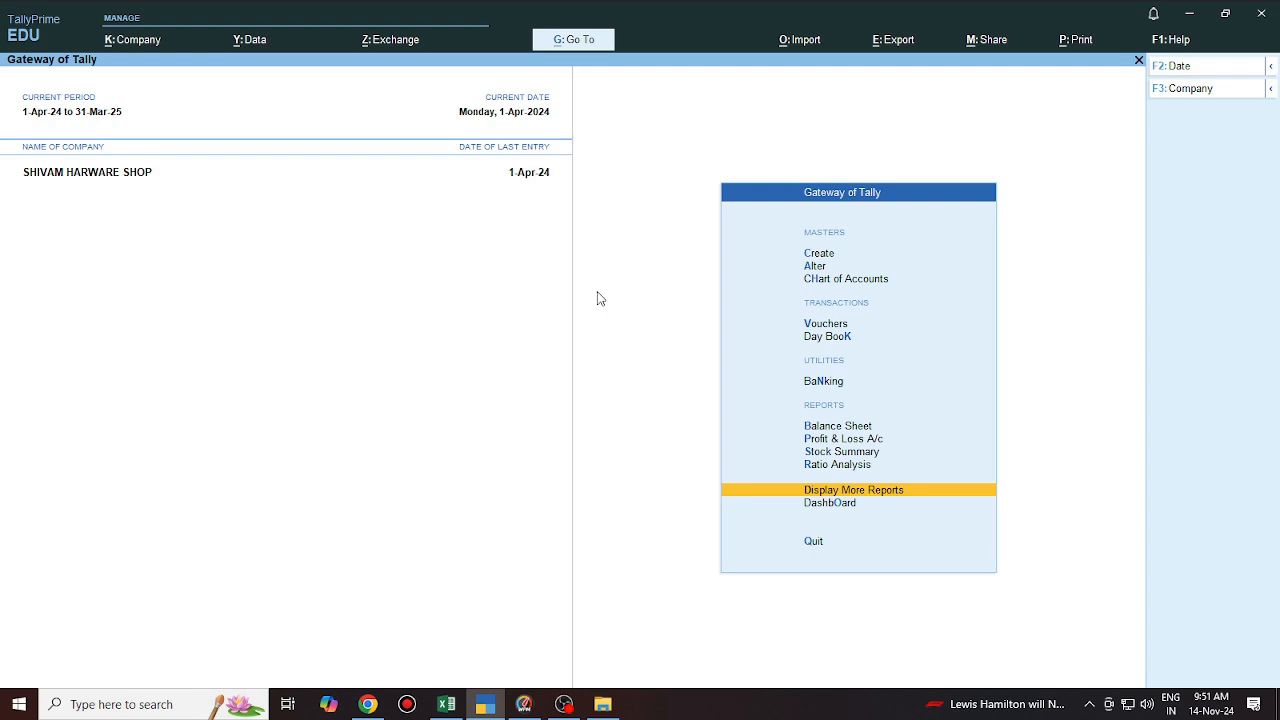
# Display the Day Book for 1-Apr-24 and open VINOD COMPUTER SHOP A/C's receipt voucher No. 2 for alteration
pyautogui.press('Return')
pyautogui.press('Down')
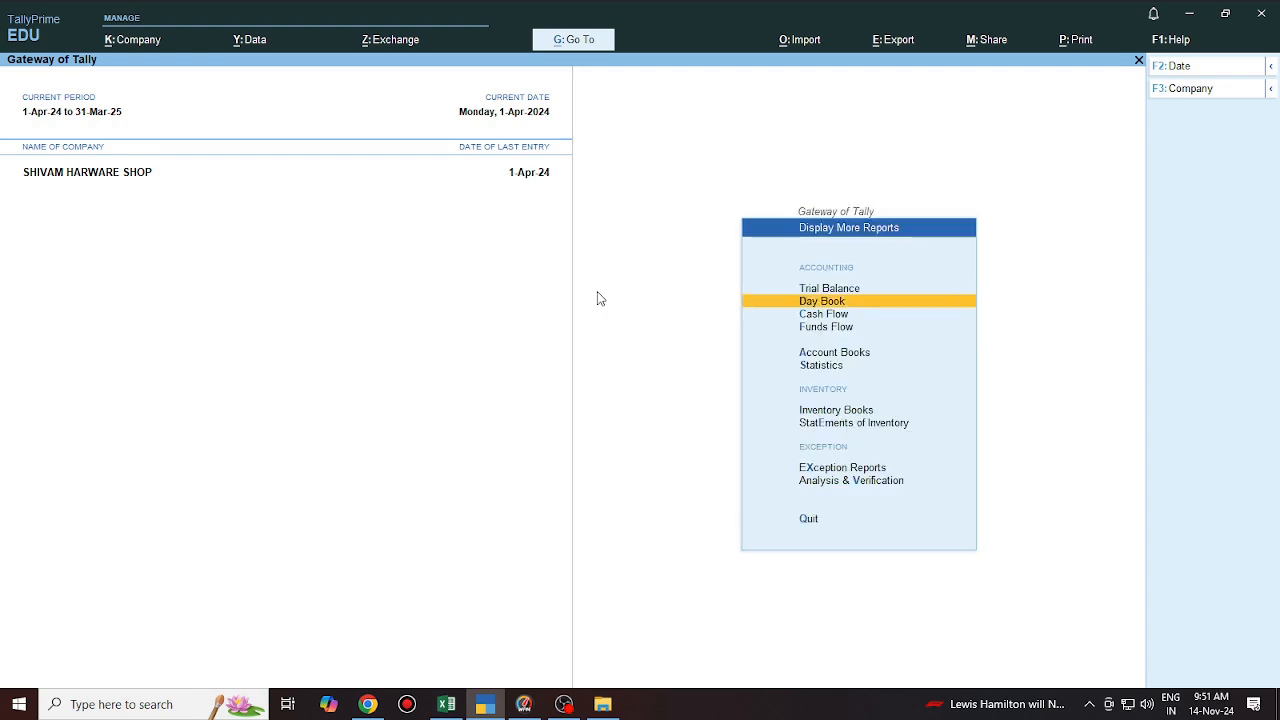
pyautogui.press('Return')
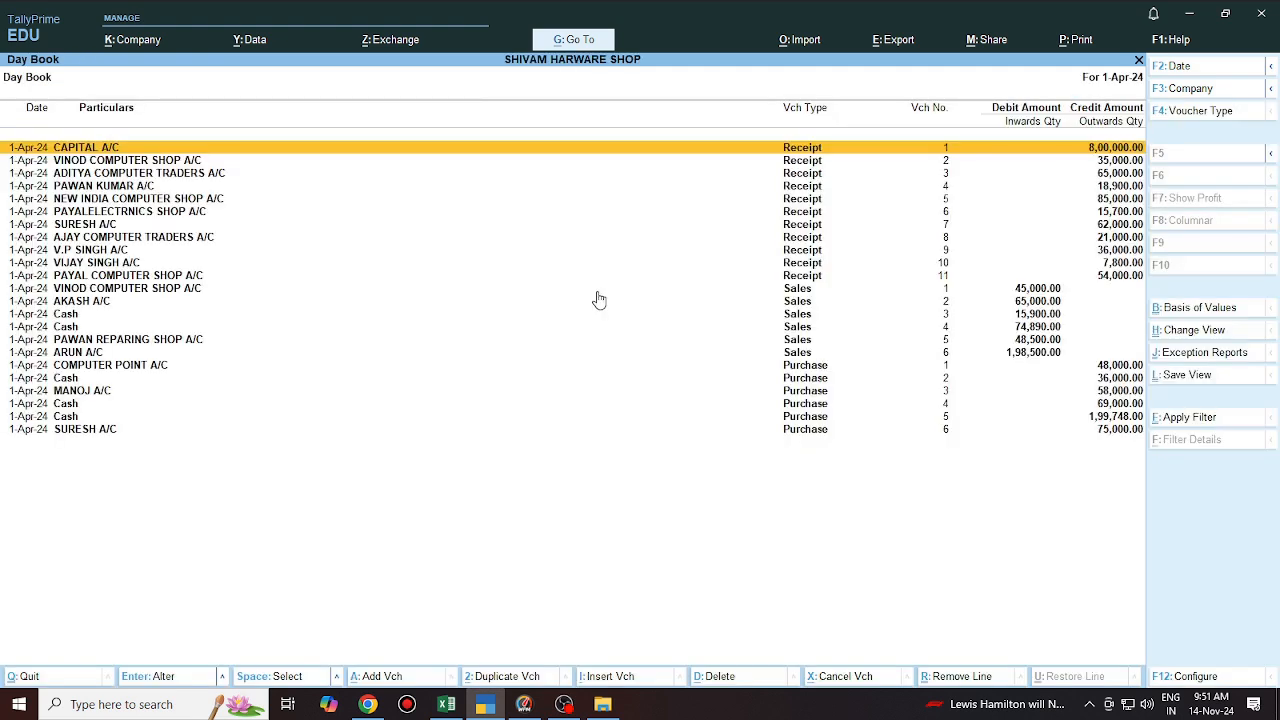
pyautogui.press('Down')
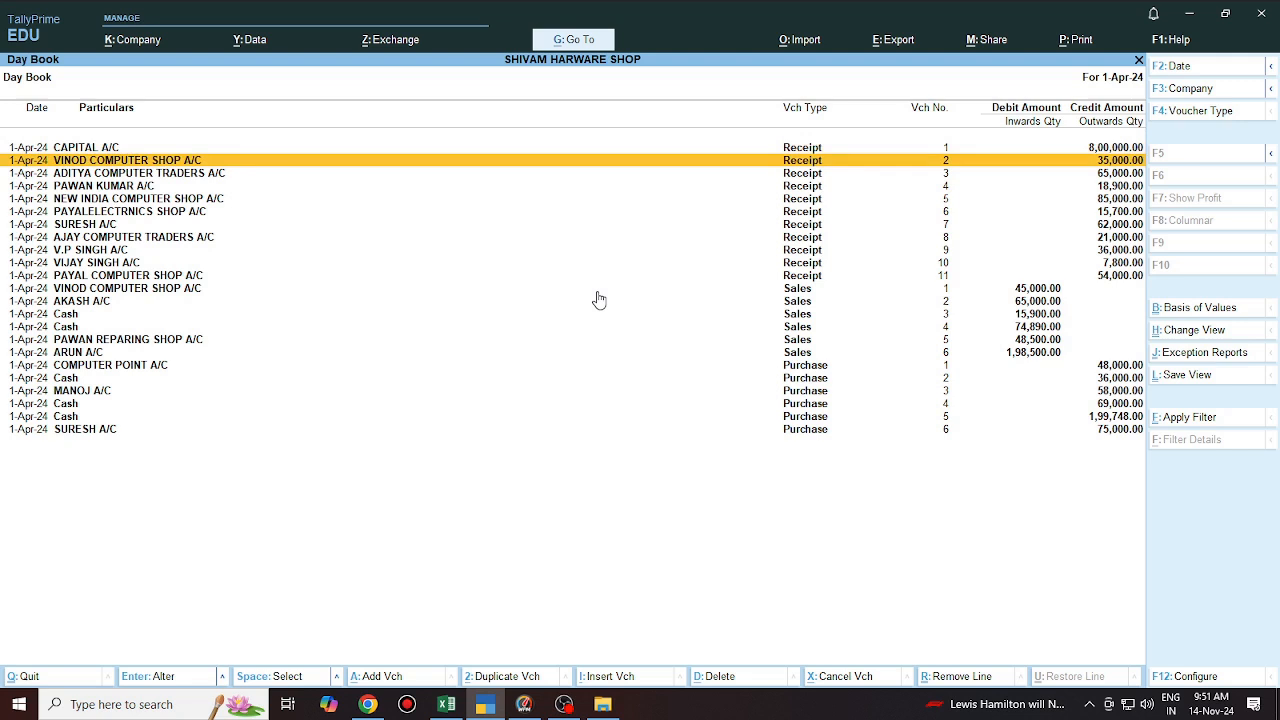
pyautogui.press('Return')
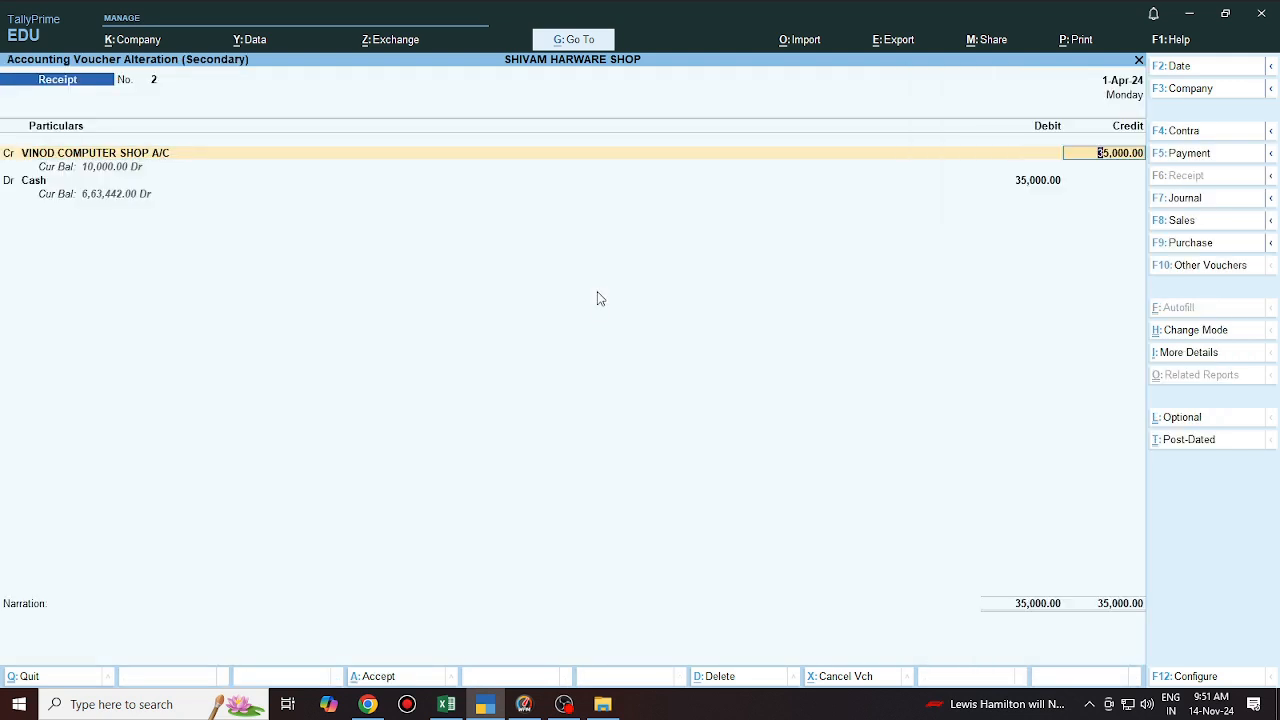
# Try altering the VINOD COMPUTER SHOP A/C receipt to 62,000 with Cash debited, and quit the voucher without accepting the change
pyautogui.write('62000')
pyautogui.press('Return')
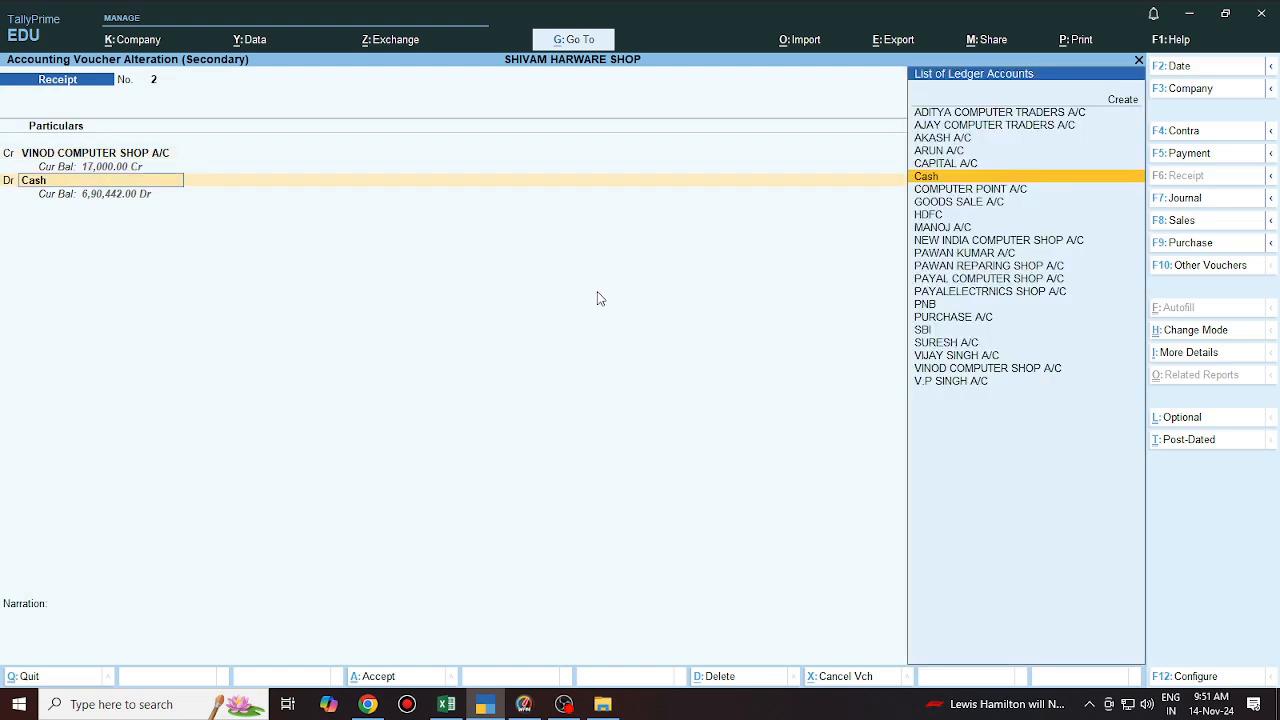
pyautogui.press('Return')
pyautogui.press('Return')
pyautogui.press('Return')
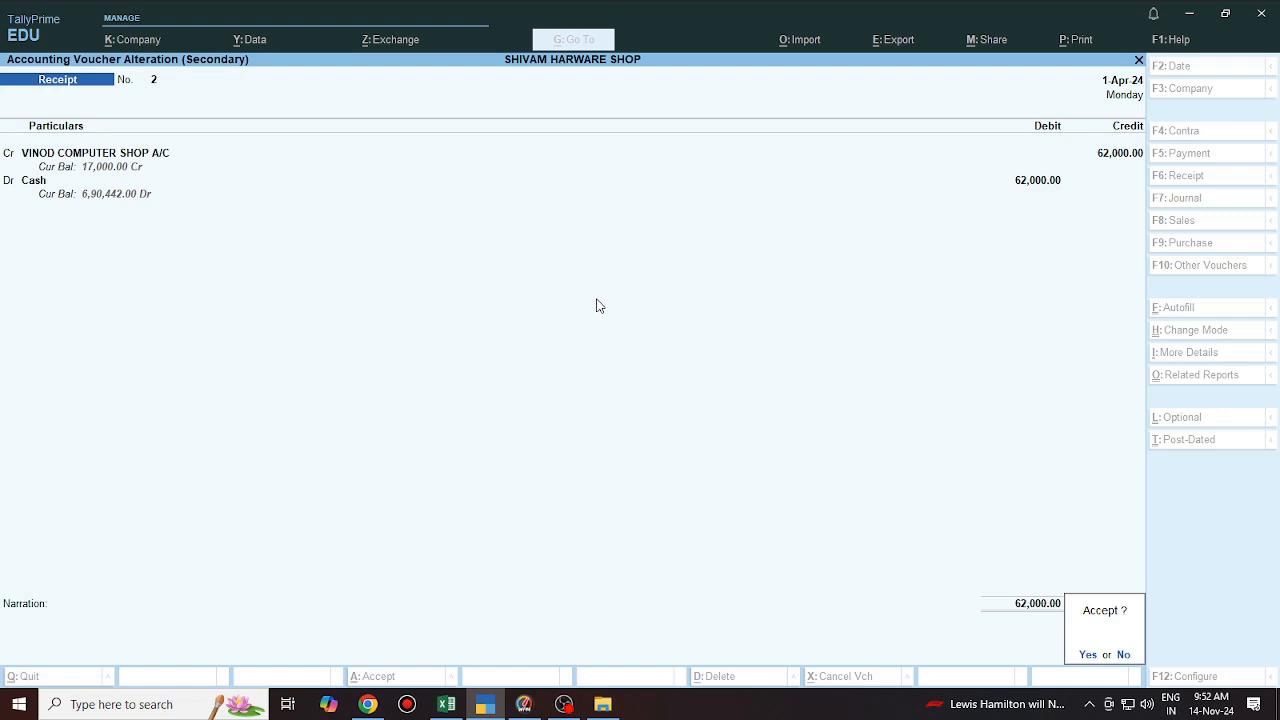
pyautogui.press('n')
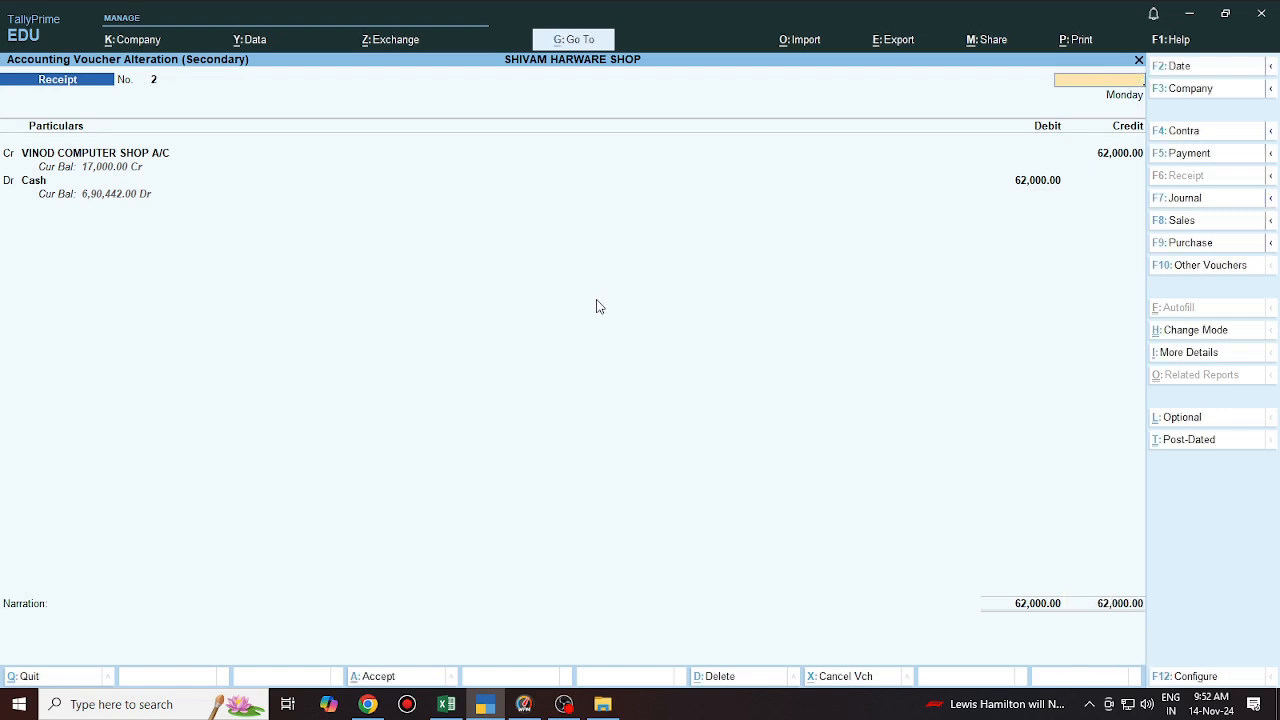
pyautogui.press('Escape')
pyautogui.press('y')
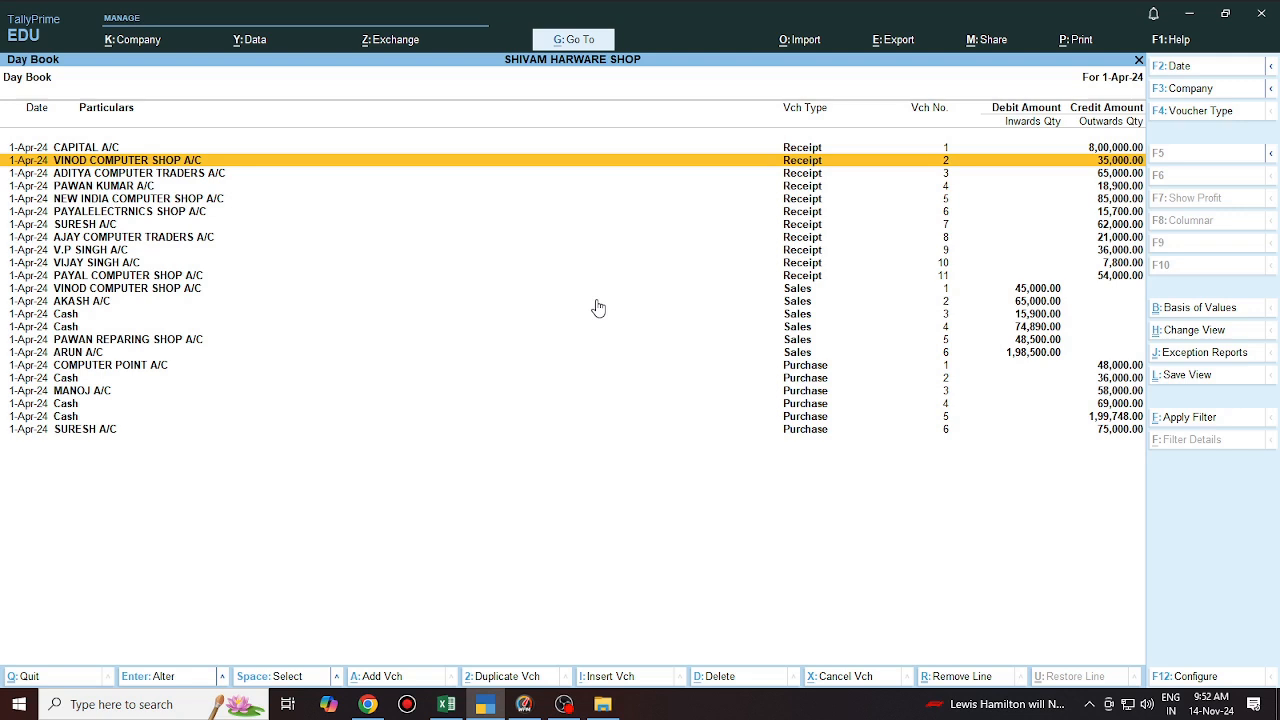
# Leave the Day Book for the Gateway of Tally and decline to quit the program
pyautogui.press('Escape')
pyautogui.press('Escape')
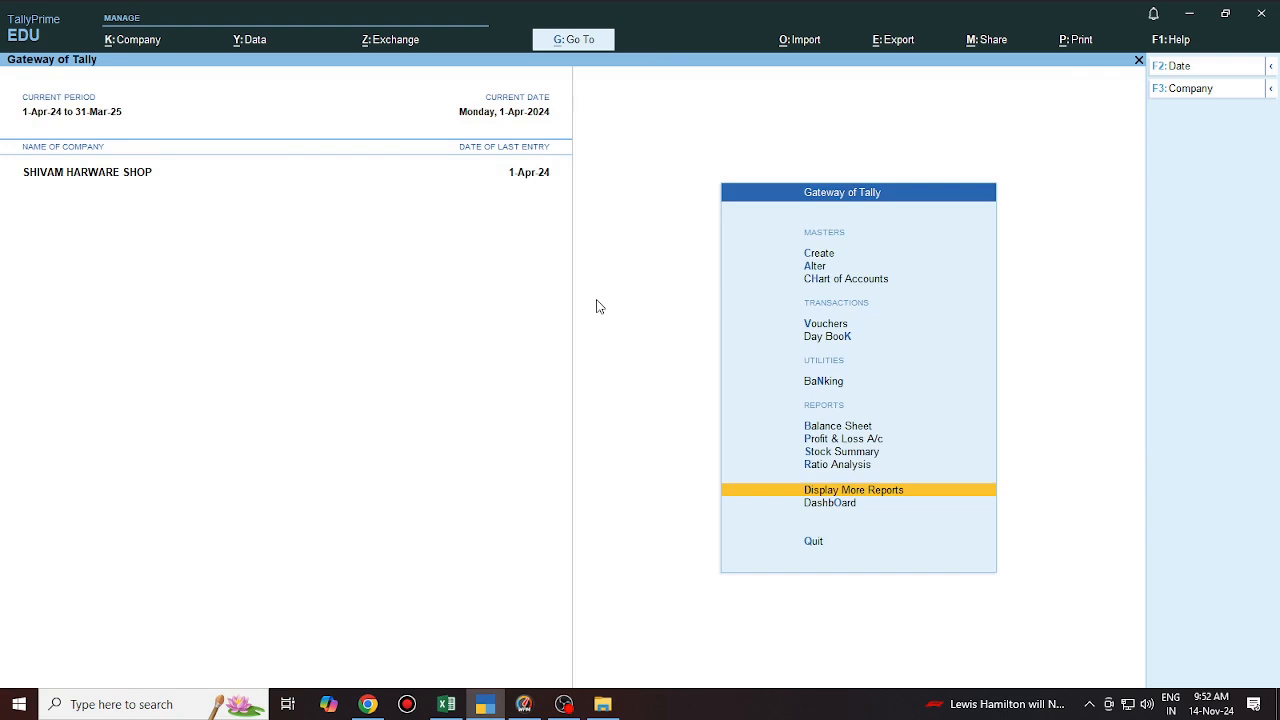
pyautogui.press('Escape')
pyautogui.press('n')
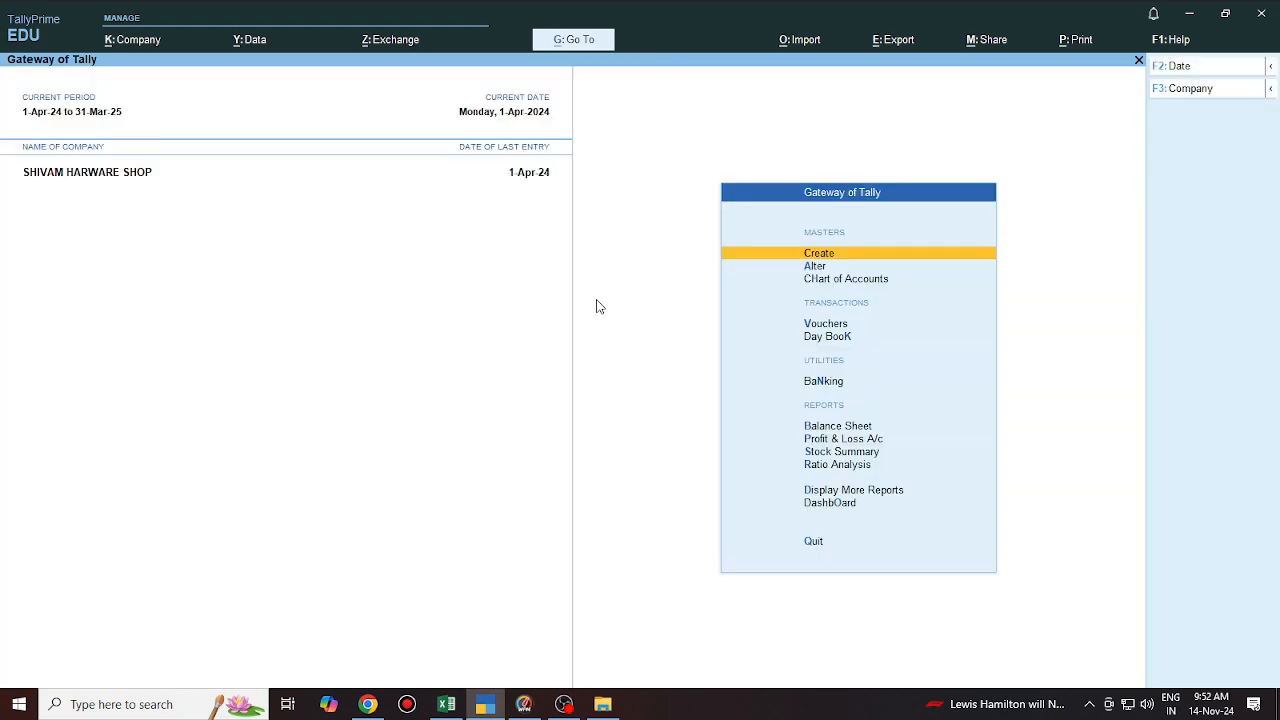